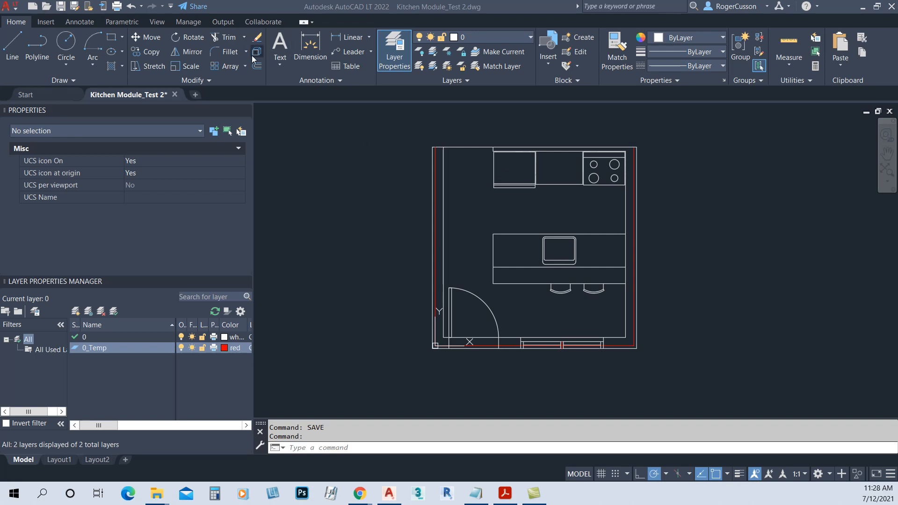
# - Close the Kitchen Module_Test 2 drawing with its changes saved, and start a new drawing with no template in Imperial units
pyautogui.click(175, 95)
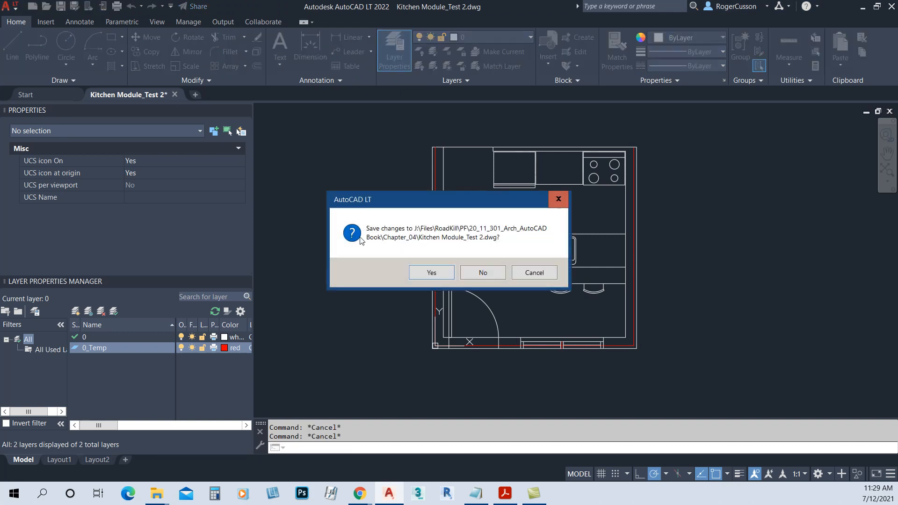
pyautogui.click(441, 275)
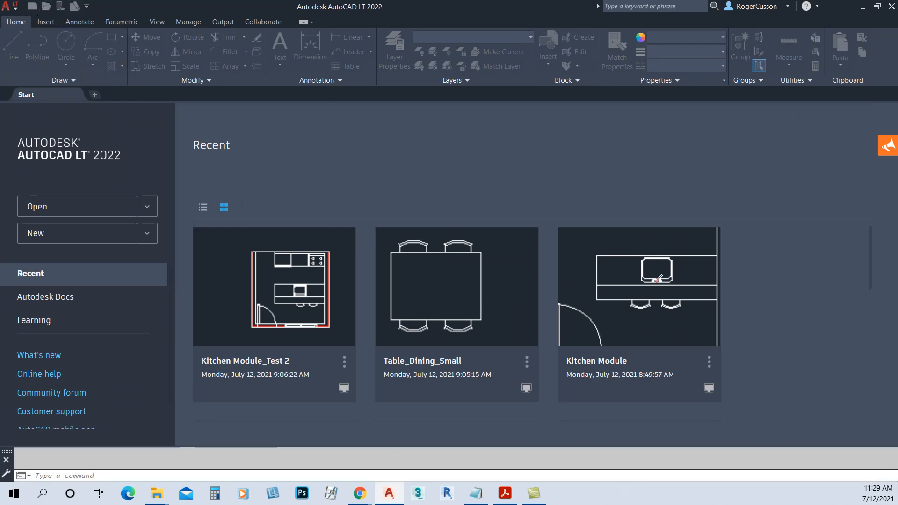
pyautogui.moveTo(528, 157); pyautogui.dragTo(509, 53)
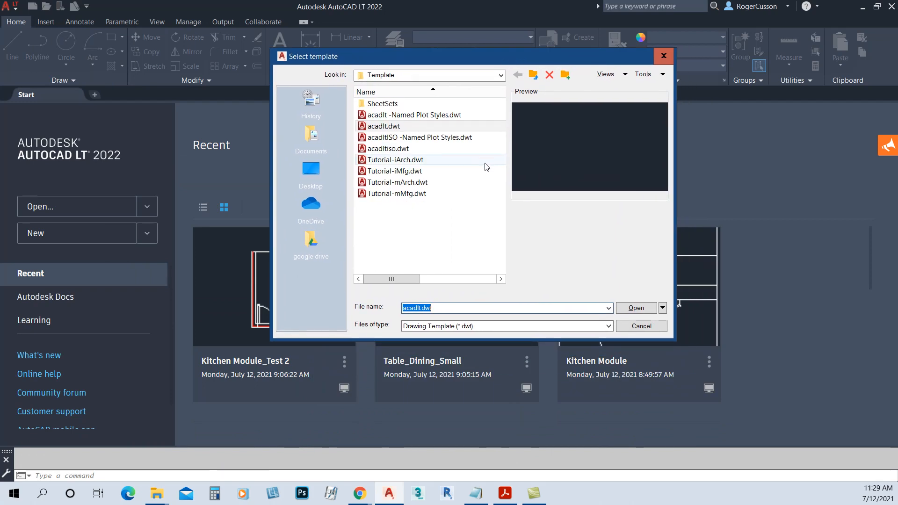
pyautogui.click(663, 309)
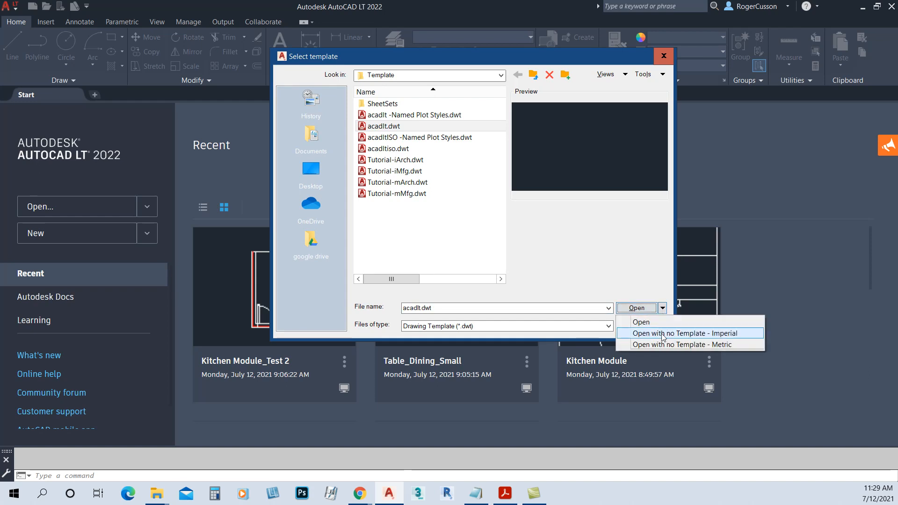
pyautogui.click(662, 334)
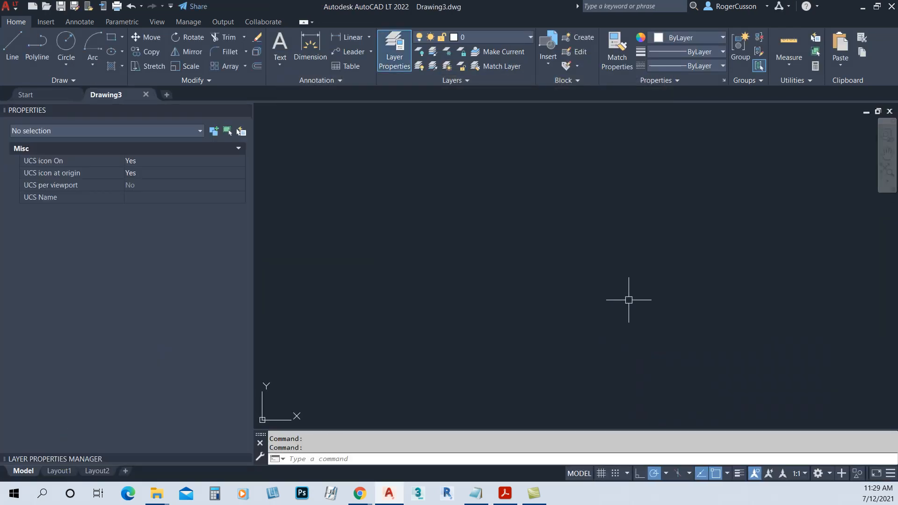
# - Set the drawing's length units to Architectural with a precision of 0'-0 1/8"
pyautogui.write('un')
pyautogui.press('Return')
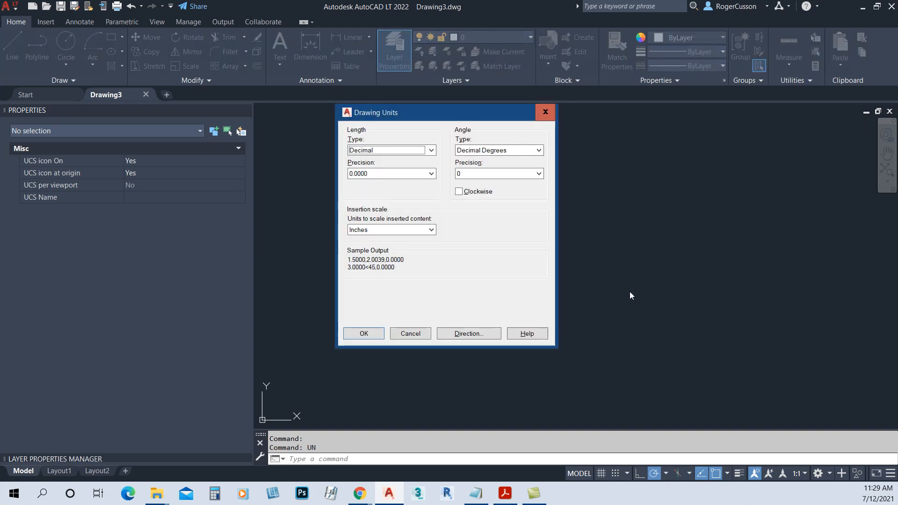
pyautogui.click(431, 151)
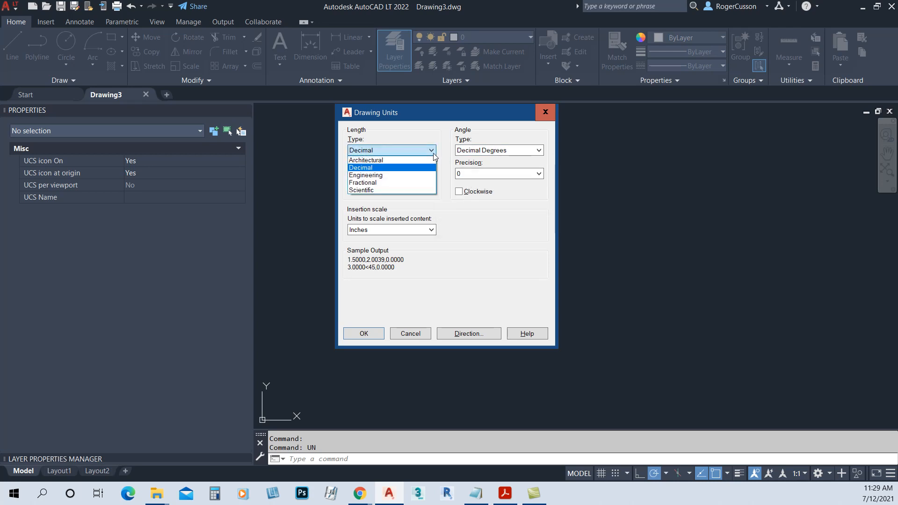
pyautogui.click(418, 160)
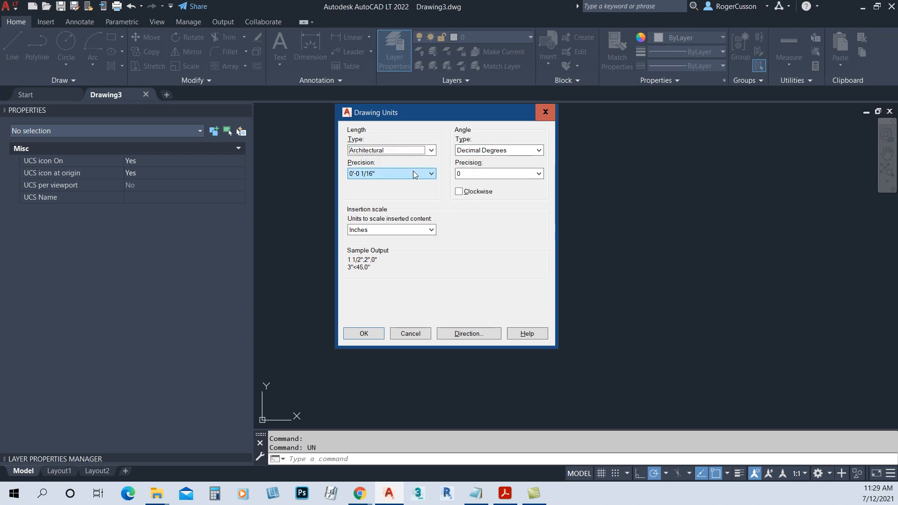
pyautogui.click(414, 174)
pyautogui.click(375, 206)
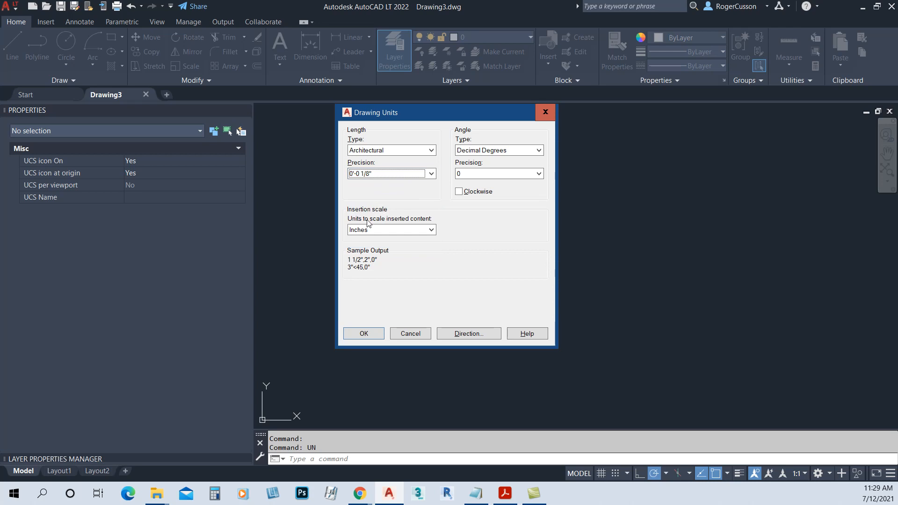
pyautogui.click(364, 333)
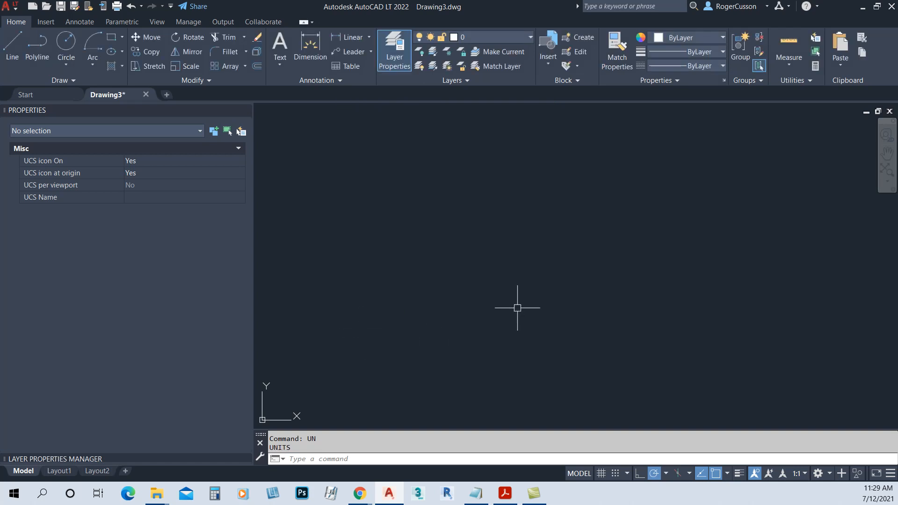
# - Draw a horizontal line 12' long from the origin 0,0 toward positive X, with polar tracking on
pyautogui.press('F10')
pyautogui.press('F10')
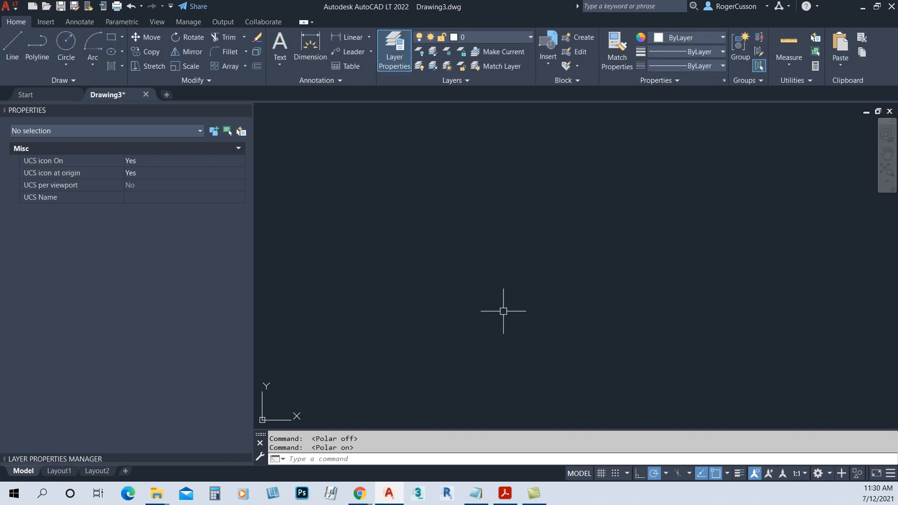
pyautogui.write('L')
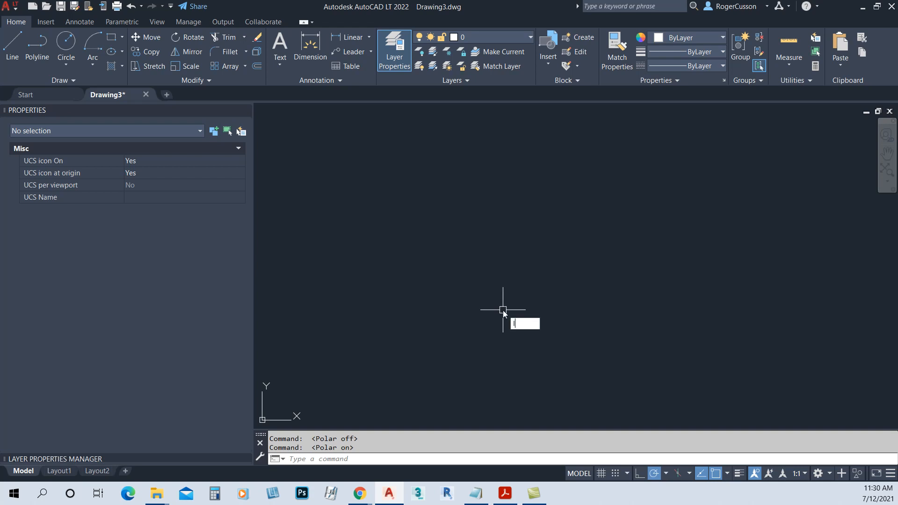
pyautogui.press('Return')
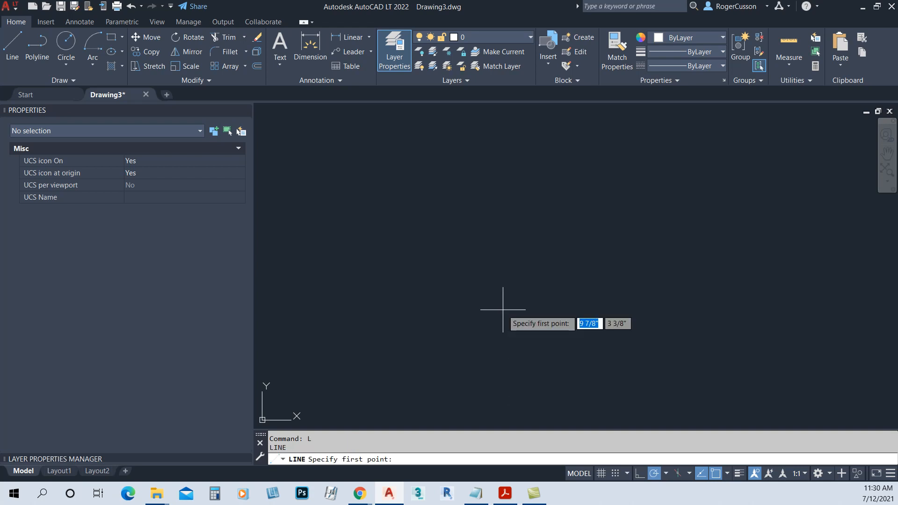
pyautogui.write('0,0')
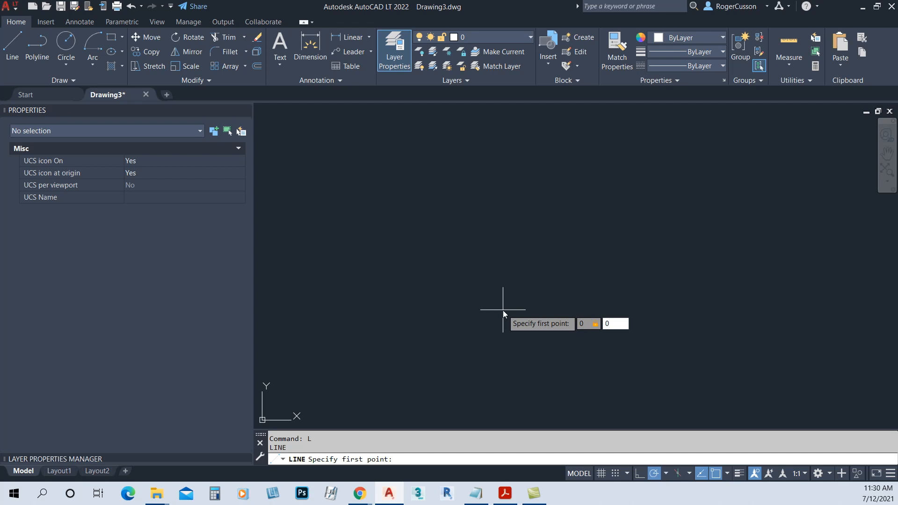
pyautogui.press('Return')
pyautogui.scroll(-3, 512, 304)
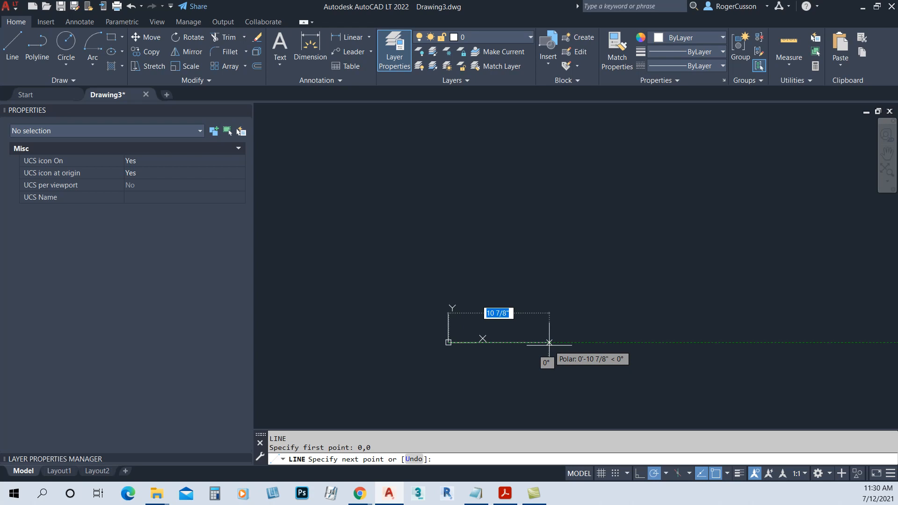
pyautogui.write("12'")
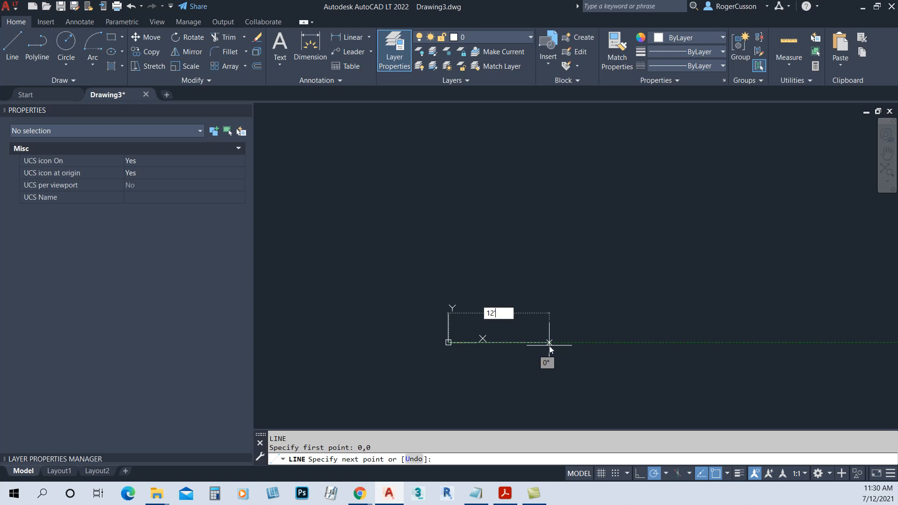
pyautogui.press('Return')
pyautogui.scroll(-2, 549, 343)
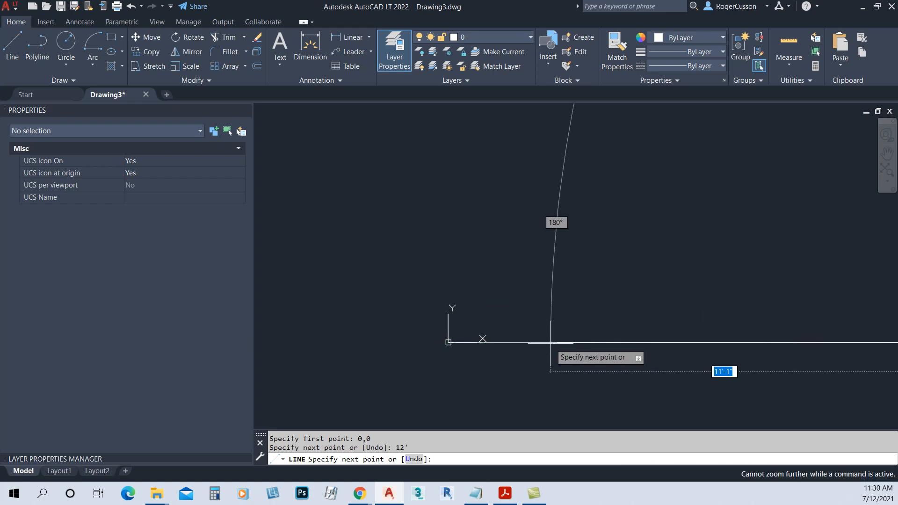
pyautogui.moveTo(697, 186); pyautogui.dragTo(683, 190, button='middle')
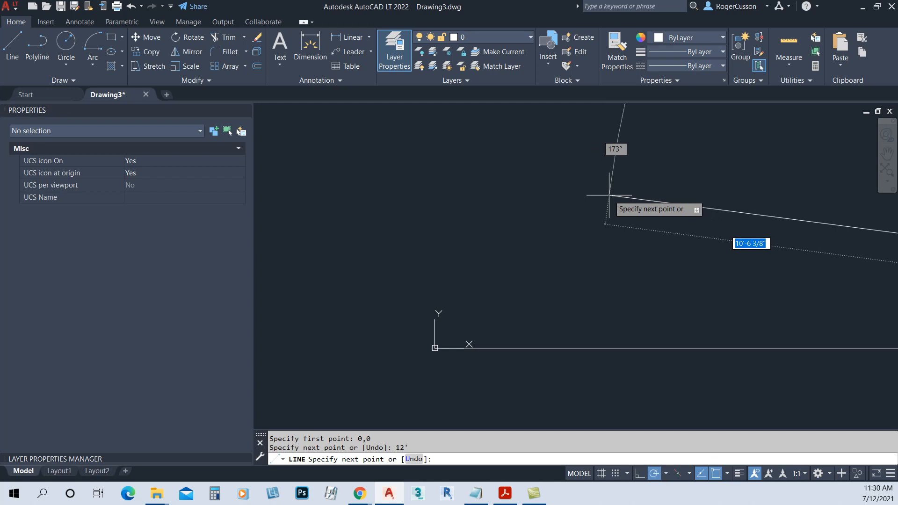
pyautogui.scroll(-2, 620, 213)
pyautogui.scroll(2, 624, 206)
pyautogui.scroll(-1, 623, 206)
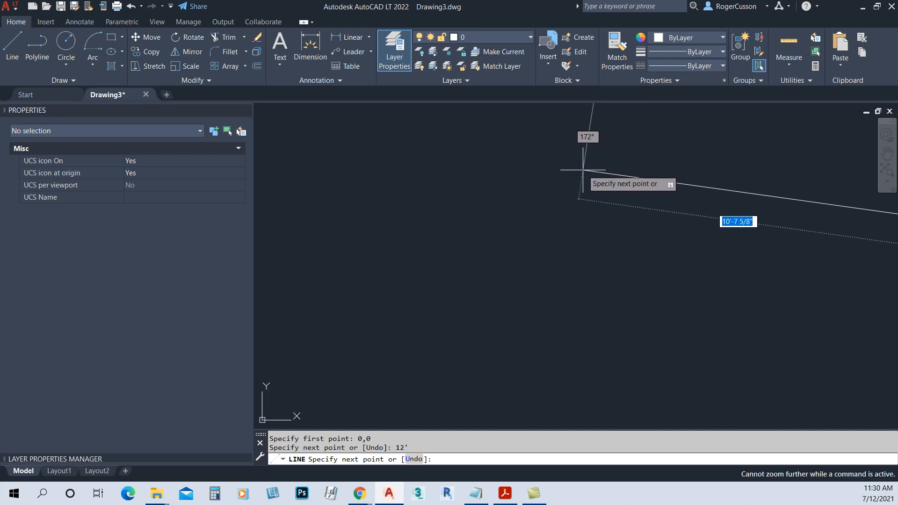
pyautogui.press('Escape')
# - Draw a 12' line straight up from the right endpoint of the horizontal baseline
pyautogui.scroll(-5, 583, 167)
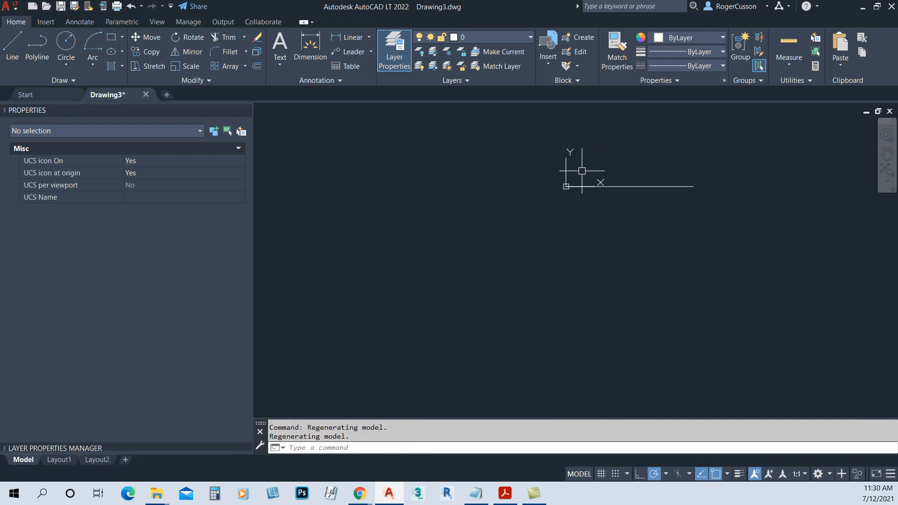
pyautogui.moveTo(603, 169)
pyautogui.mouseDown(button='middle')
pyautogui.moveTo(525, 244)
pyautogui.moveTo(528, 234)
pyautogui.moveTo(505, 281)
pyautogui.mouseUp(button='middle')
pyautogui.scroll(4, 493, 266)
pyautogui.scroll(-2, 512, 283)
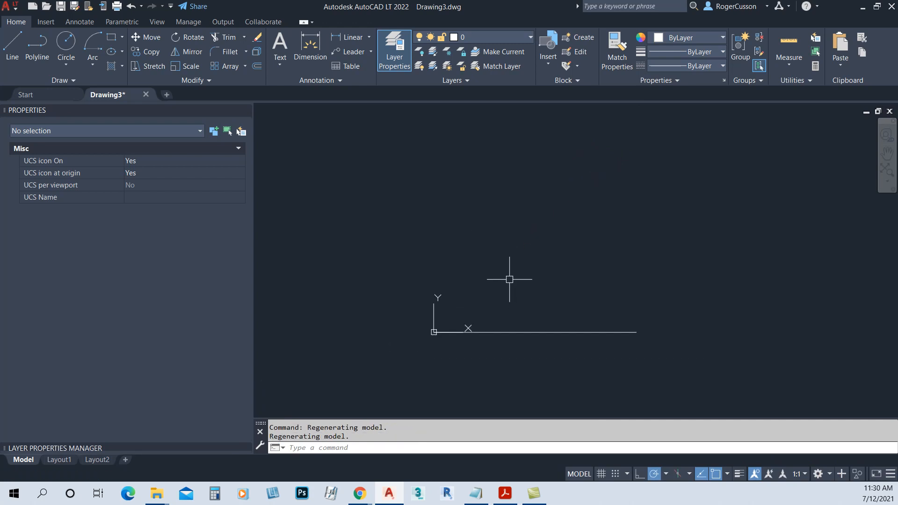
pyautogui.write('L')
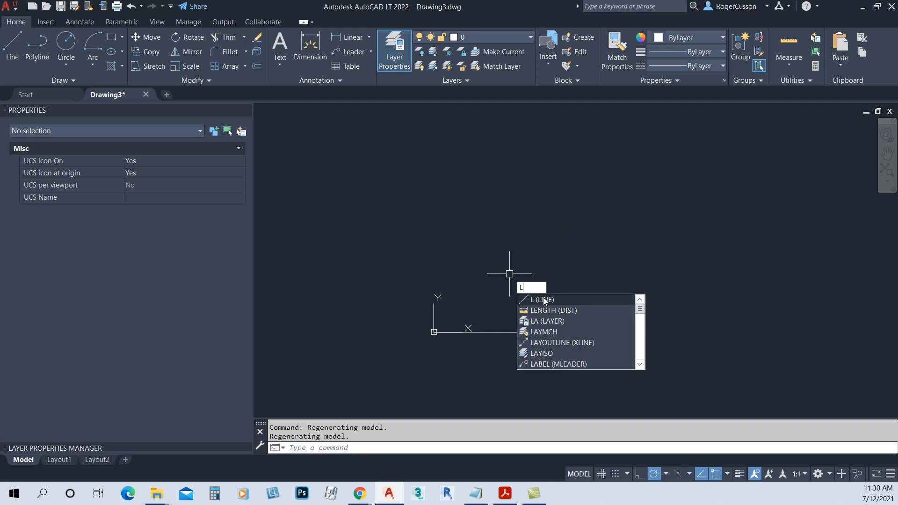
pyautogui.press('Return')
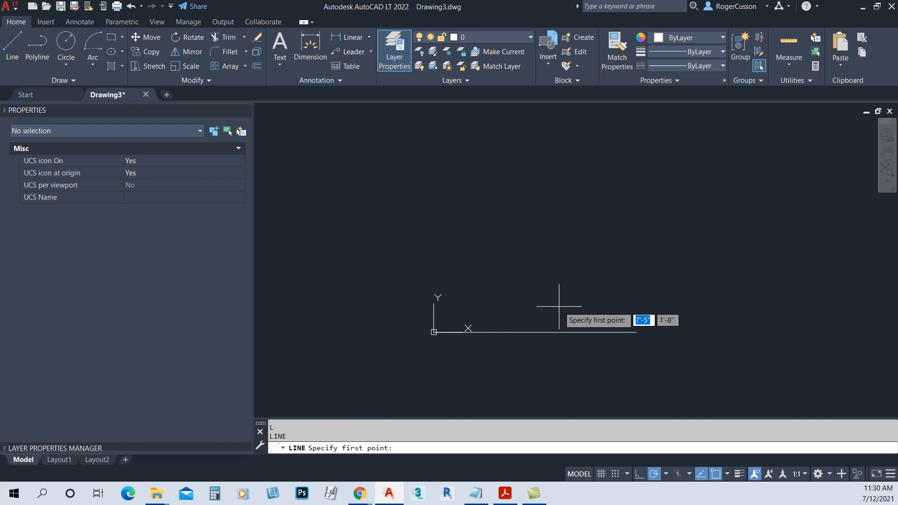
pyautogui.click(634, 331)
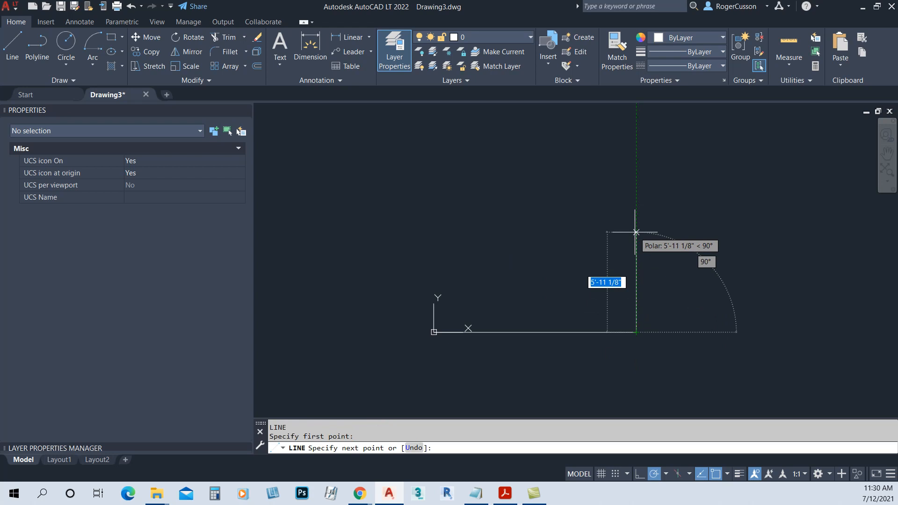
pyautogui.write("12'")
pyautogui.press('Return')
# - Continue with a 12' top line to the left and close the square with a line down to the origin
pyautogui.scroll(-4, 636, 231)
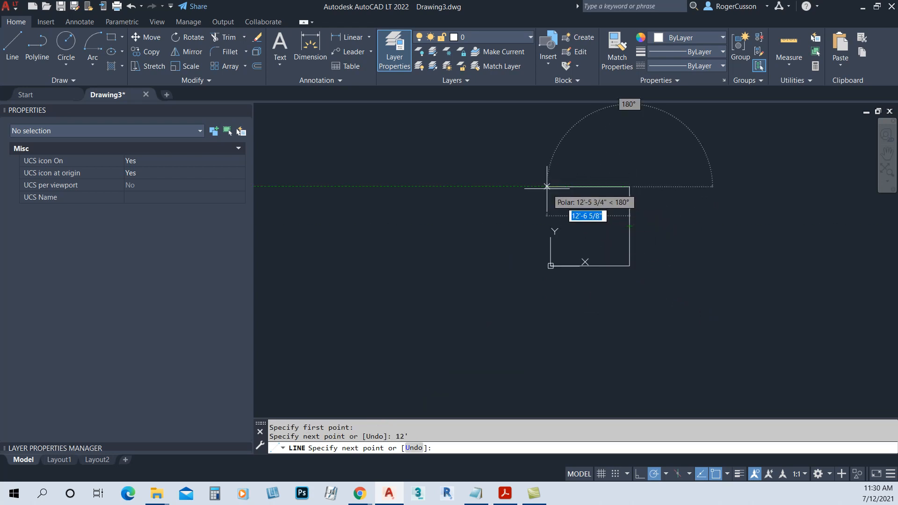
pyautogui.write('12')
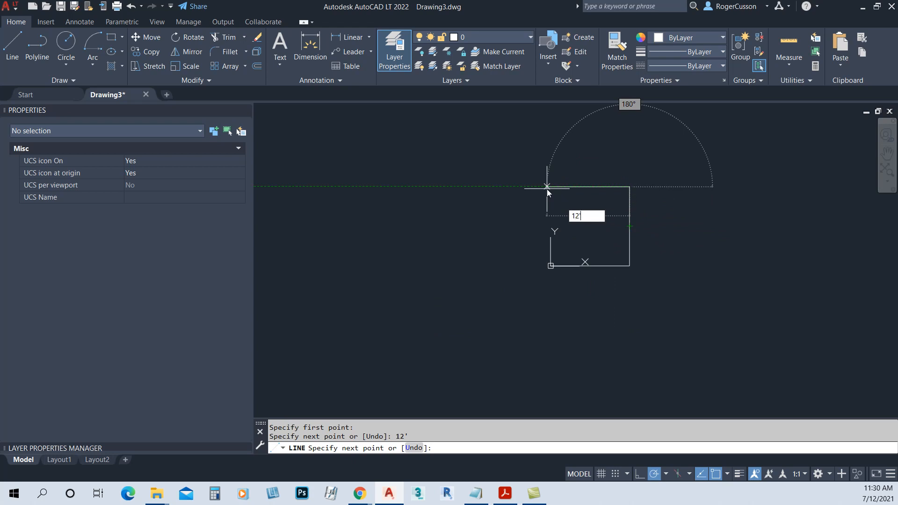
pyautogui.press('Return')
pyautogui.scroll(5, 533, 261)
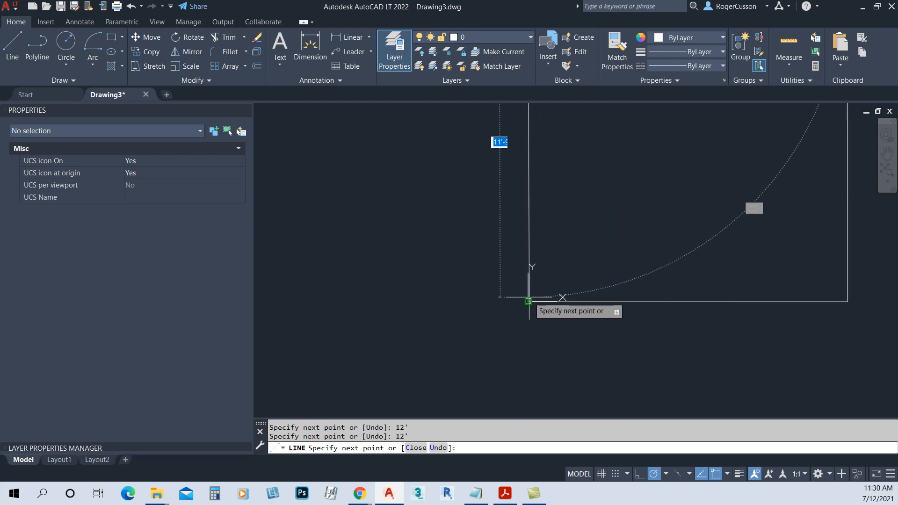
pyautogui.click(528, 301)
pyautogui.press('Return')
pyautogui.press('F9')
pyautogui.press('F9')
pyautogui.scroll(-4, 554, 262)
pyautogui.moveTo(615, 231); pyautogui.dragTo(605, 231, button='middle')
pyautogui.scroll(2, 535, 231)
pyautogui.moveTo(541, 234); pyautogui.dragTo(514, 216, button='middle')
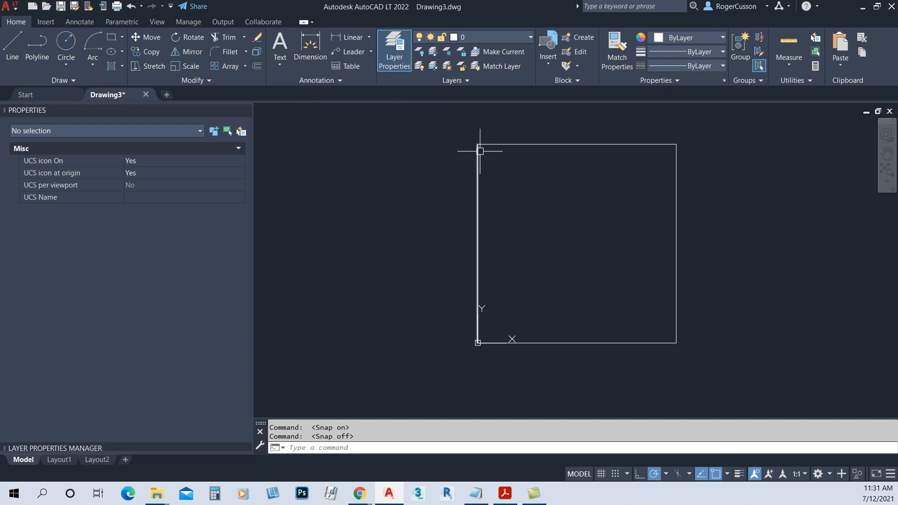
# - Offset the left, bottom and right sides of the square outward by 2 inches
pyautogui.write('O')
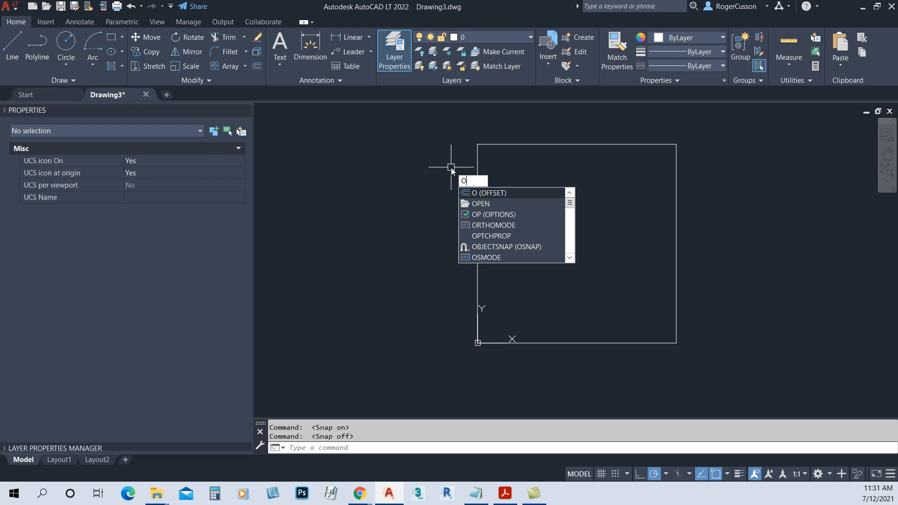
pyautogui.press('Return')
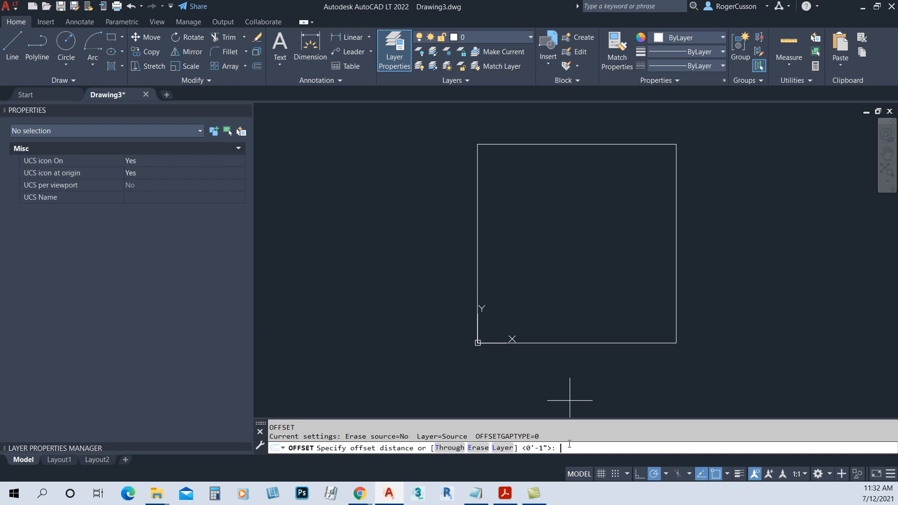
pyautogui.write('2')
pyautogui.press('Return')
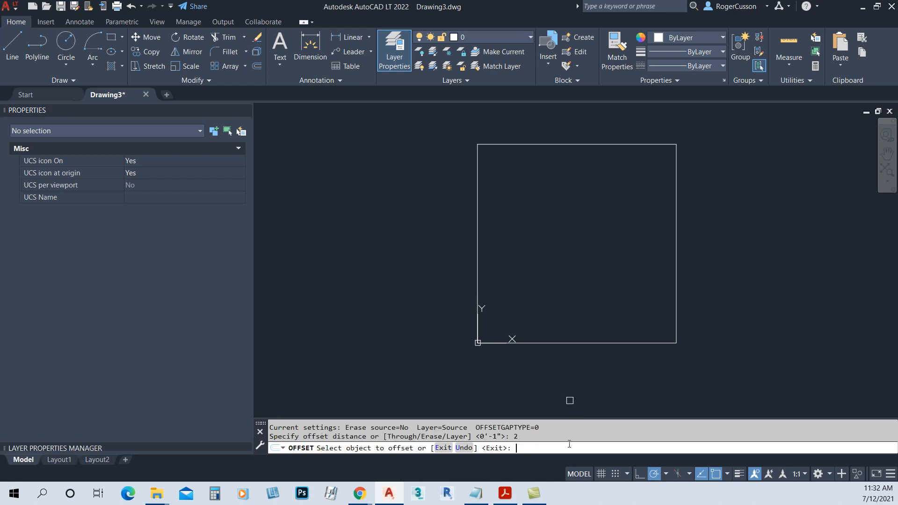
pyautogui.click(477, 233)
pyautogui.click(449, 241)
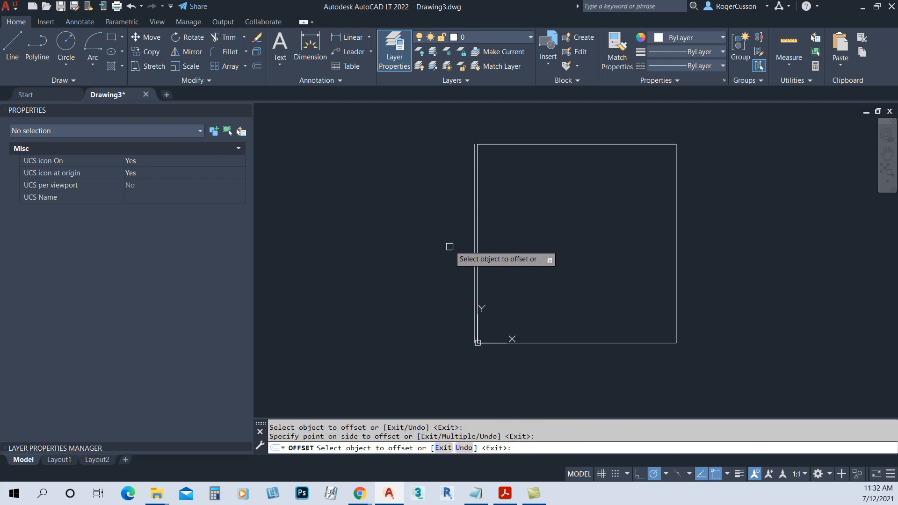
pyautogui.click(533, 343)
pyautogui.click(533, 361)
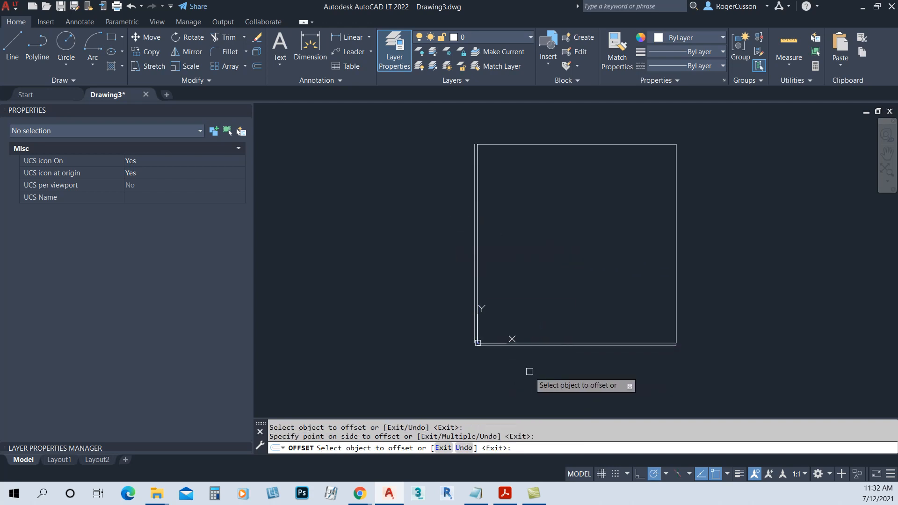
pyautogui.click(677, 289)
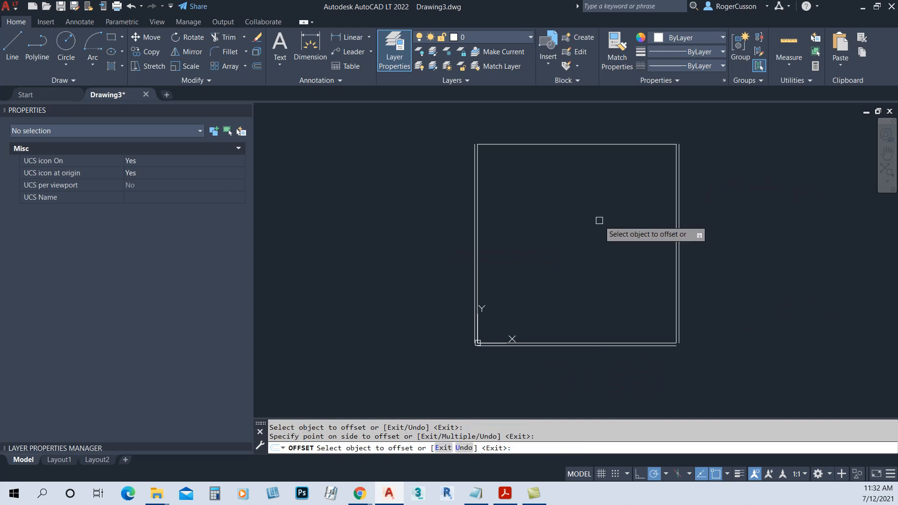
pyautogui.press('Escape')
pyautogui.scroll(4, 479, 146)
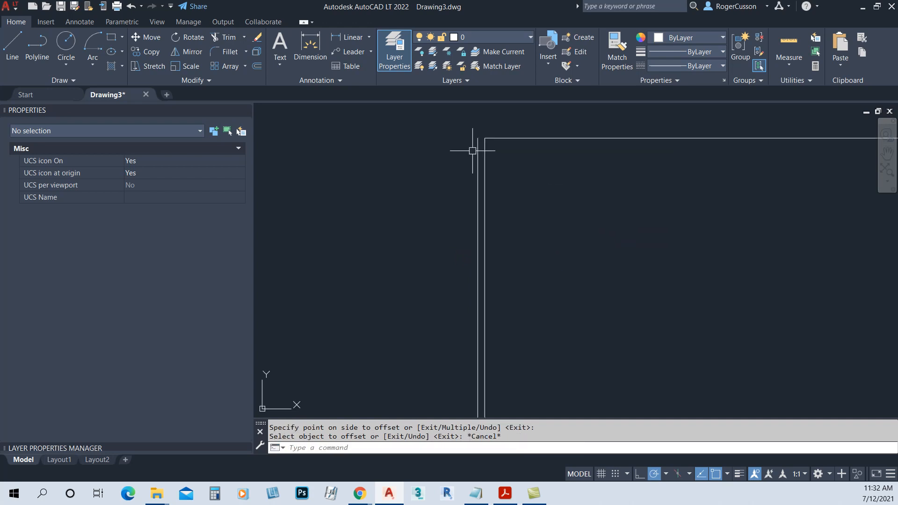
# - Offset the left side of the 12' square inward by 6 inches
pyautogui.scroll(-4, 484, 146)
pyautogui.scroll(-2, 487, 192)
pyautogui.scroll(5, 474, 292)
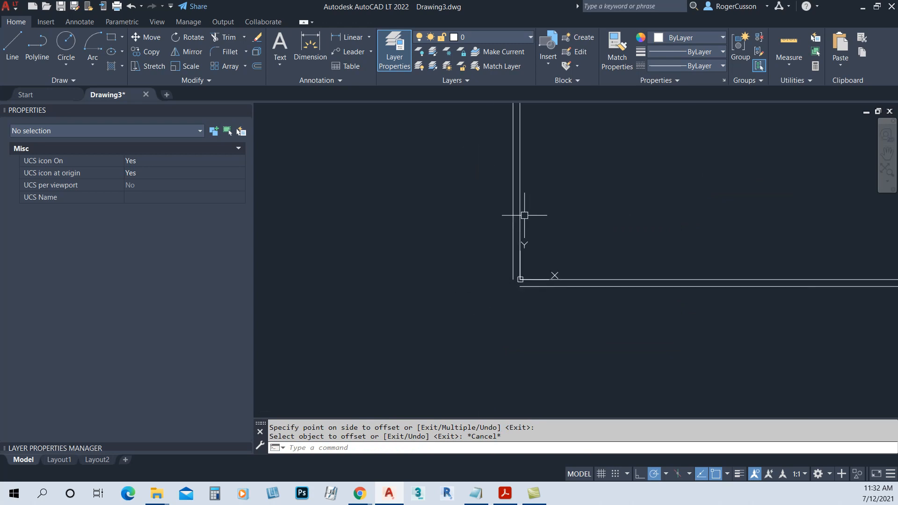
pyautogui.scroll(-2, 542, 254)
pyautogui.scroll(-3, 466, 301)
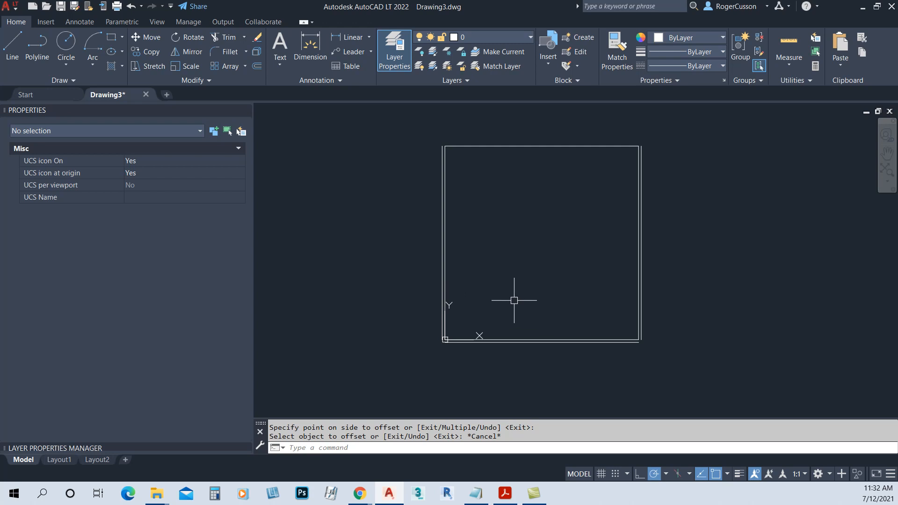
pyautogui.press('Return')
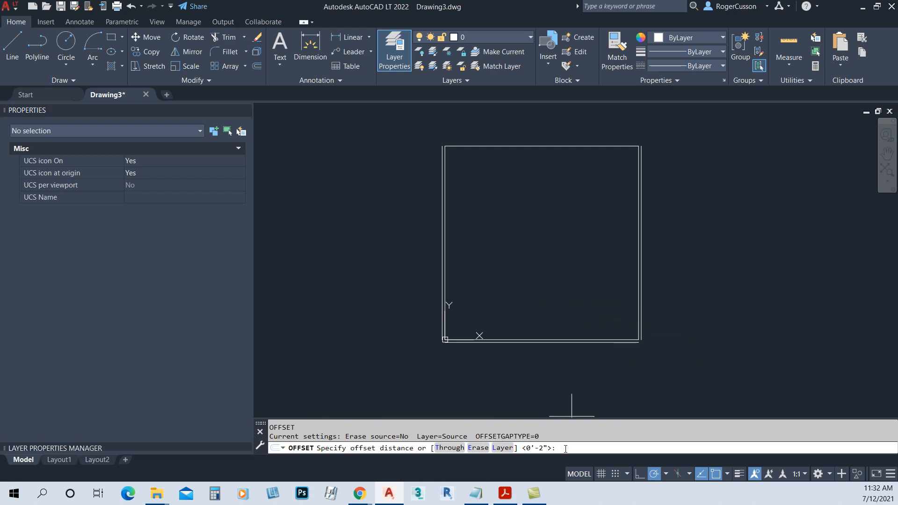
pyautogui.write('6')
pyautogui.press('Return')
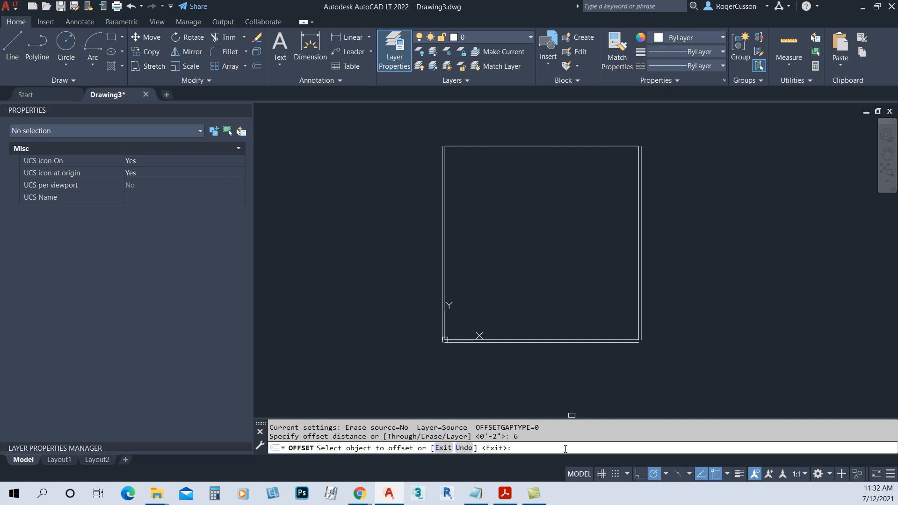
pyautogui.scroll(4, 419, 284)
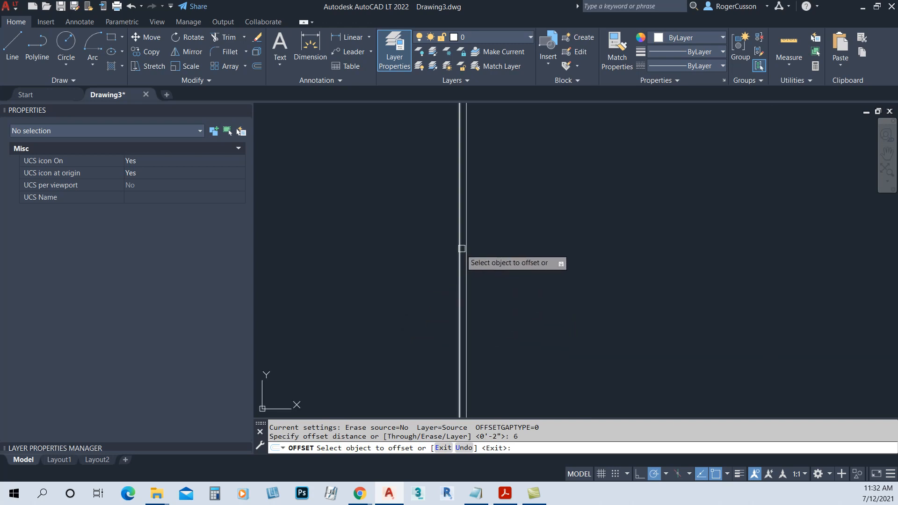
pyautogui.click(465, 245)
pyautogui.click(532, 229)
# - Offset the bottom and right sides of the 12' square inward by the same 6 inches
pyautogui.scroll(-4, 558, 284)
pyautogui.scroll(4, 558, 285)
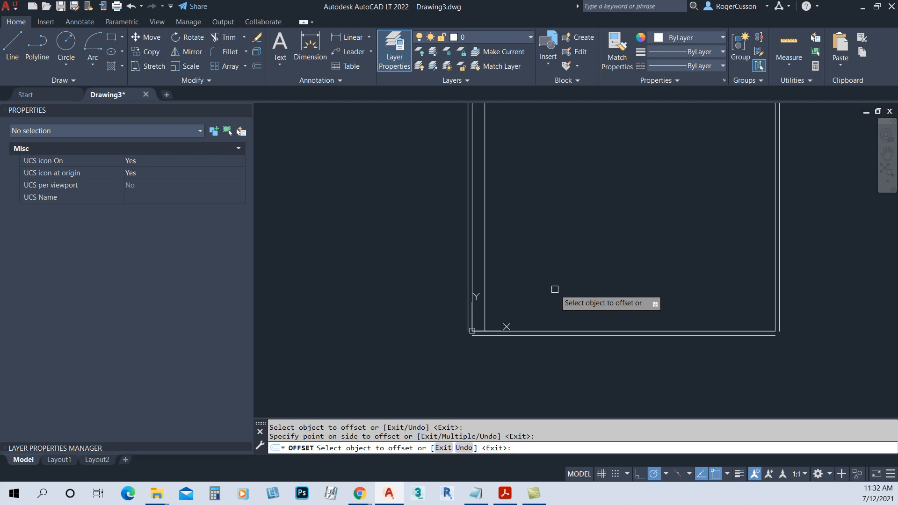
pyautogui.click(538, 331)
pyautogui.click(552, 303)
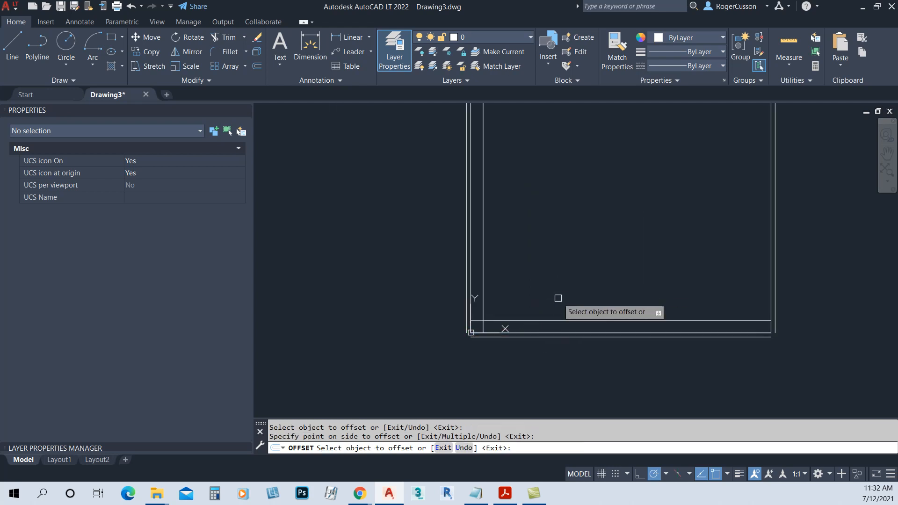
pyautogui.click(771, 263)
pyautogui.click(751, 263)
pyautogui.scroll(-3, 702, 253)
pyautogui.scroll(2, 644, 270)
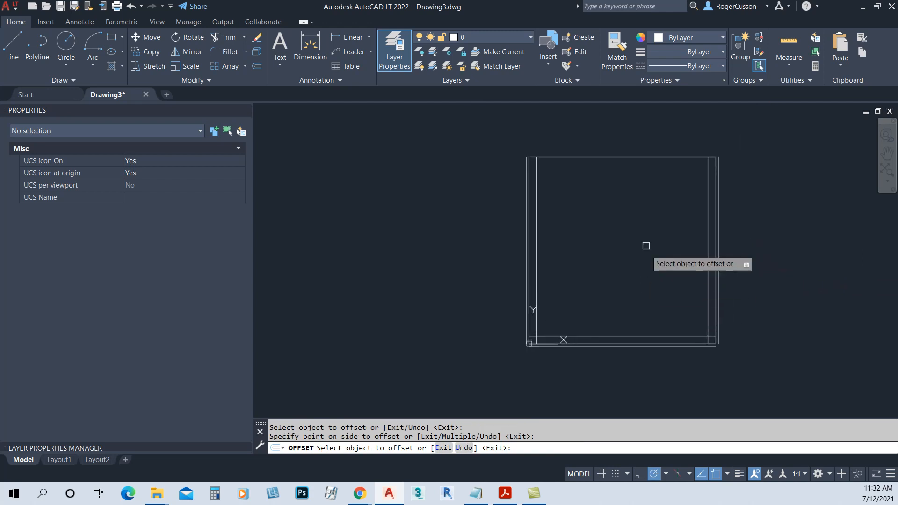
pyautogui.press('Escape')
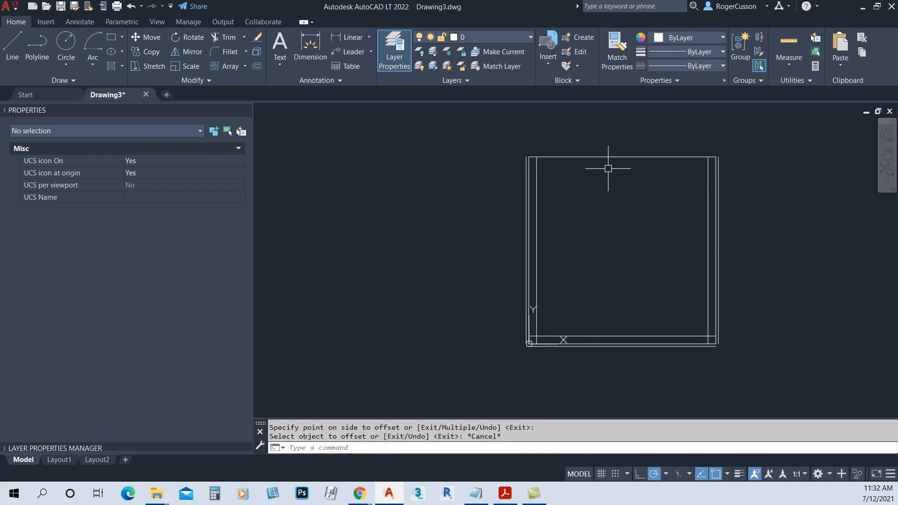
# - Offset the top line of the square downward, toward the inside, by 3 inches
pyautogui.write('o')
pyautogui.press('Return')
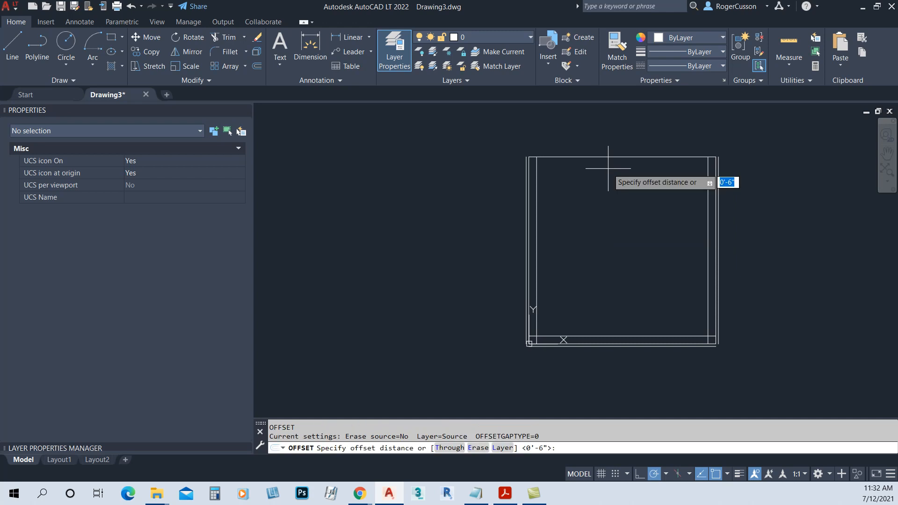
pyautogui.write('3')
pyautogui.press('Return')
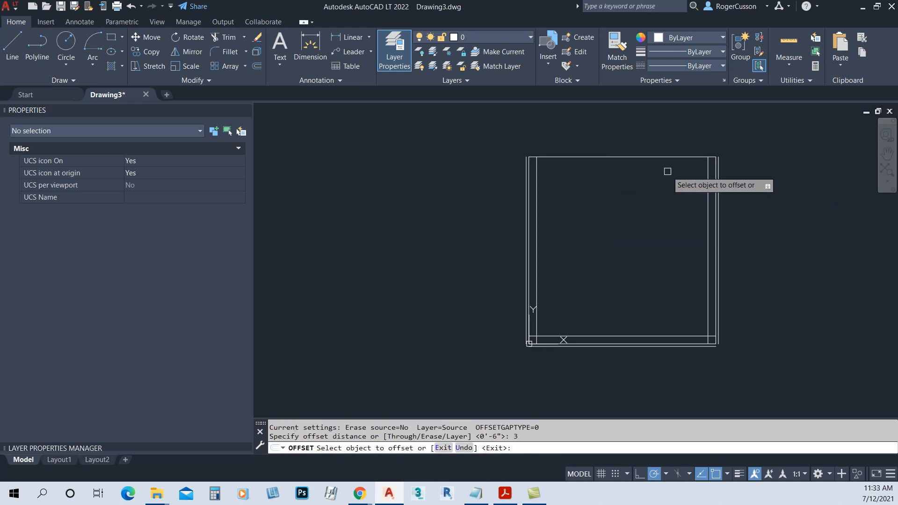
pyautogui.click(638, 154)
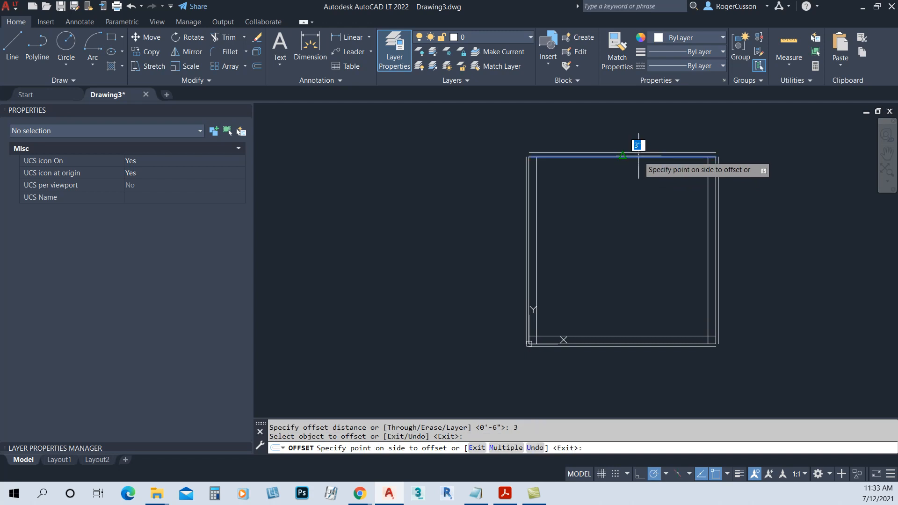
pyautogui.click(637, 170)
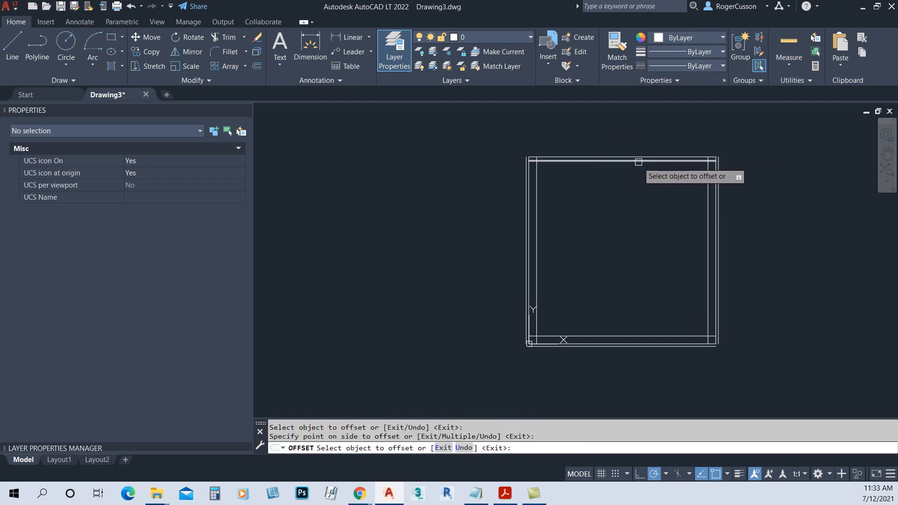
pyautogui.press('Escape')
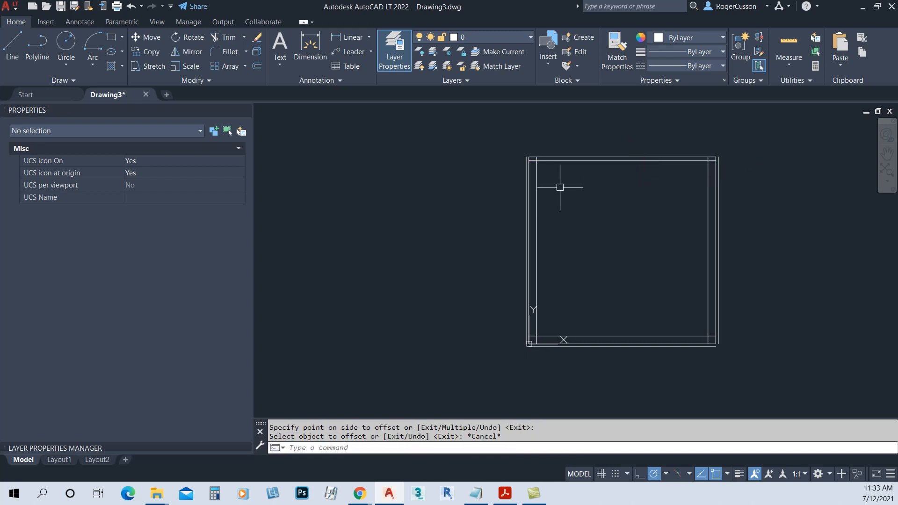
# - Fillet the lower-left corner with zero radius, joining the two inner offset lines and the two outer offset lines
pyautogui.scroll(3, 532, 325)
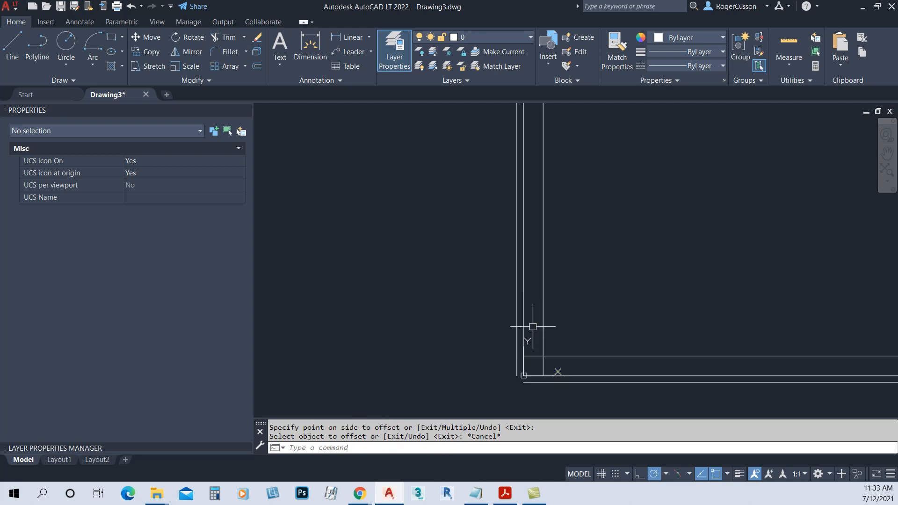
pyautogui.moveTo(472, 355); pyautogui.dragTo(401, 281, button='middle')
pyautogui.scroll(2, 451, 282)
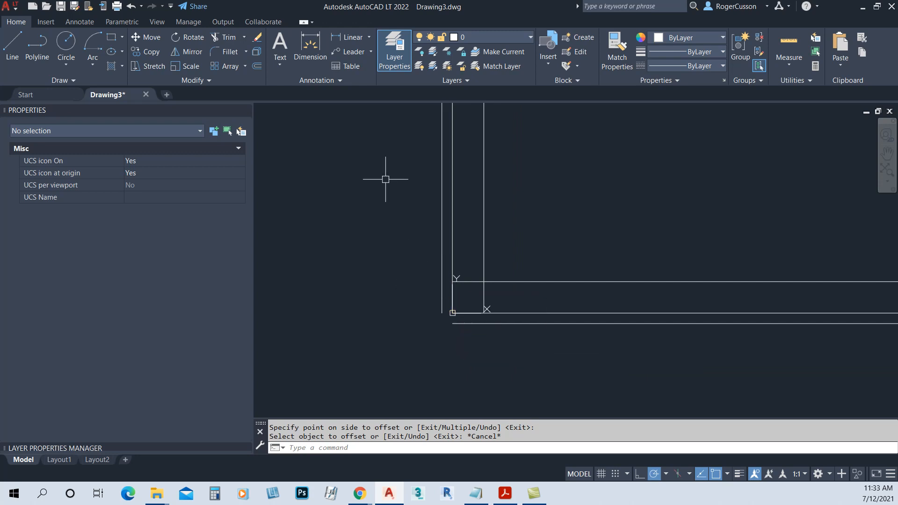
pyautogui.click(232, 52)
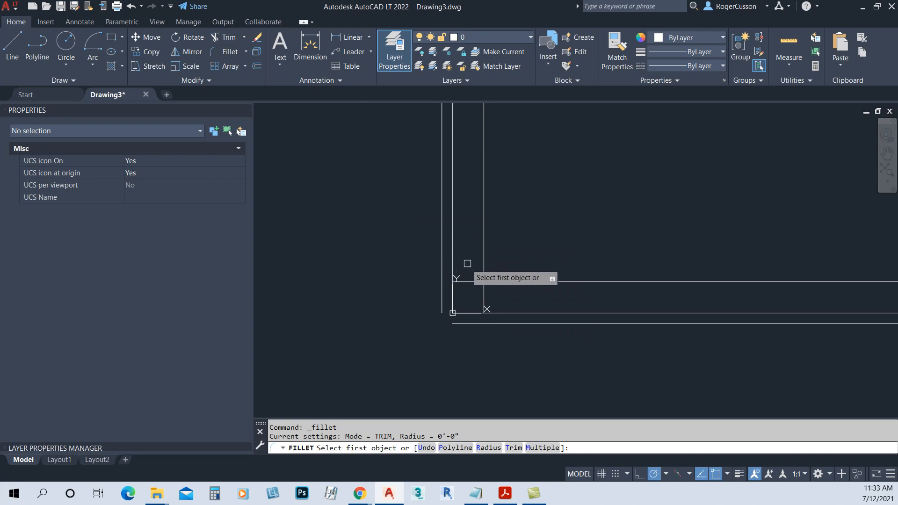
pyautogui.click(483, 271)
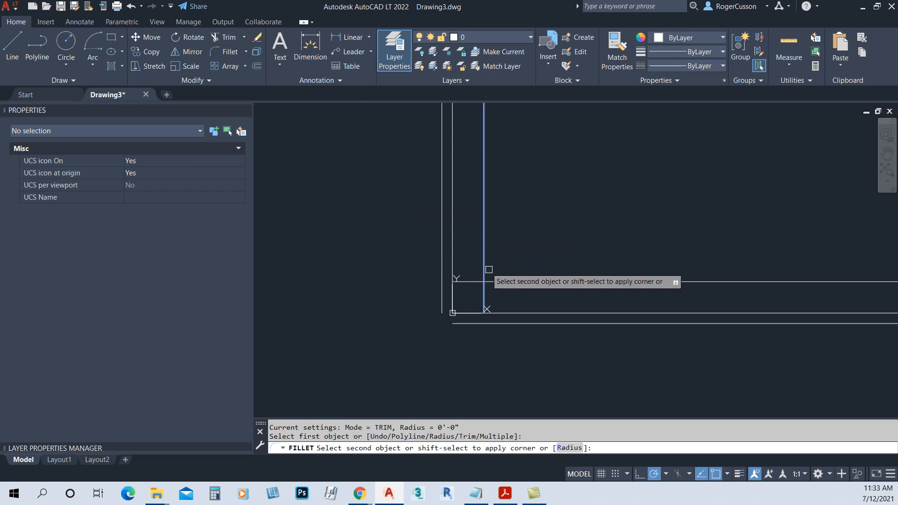
pyautogui.click(508, 282)
pyautogui.press('Return')
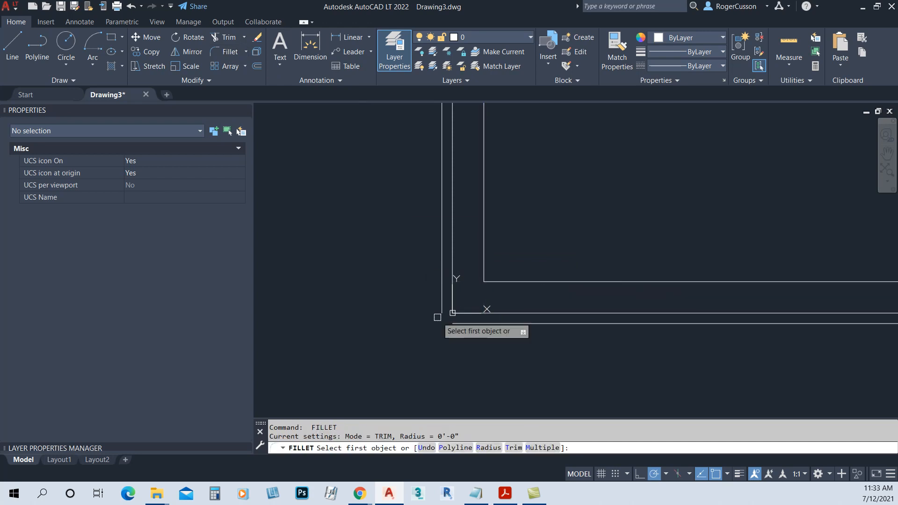
pyautogui.click(442, 308)
pyautogui.click(460, 323)
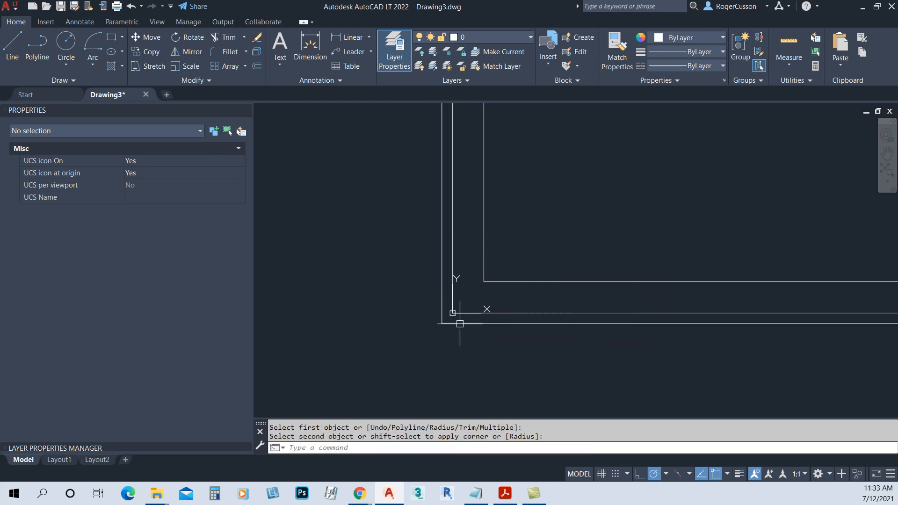
# - Fillet the inner and outer offset lines at the lower-right corner into sharp zero-radius corners
pyautogui.scroll(-2, 685, 300)
pyautogui.moveTo(700, 208); pyautogui.dragTo(421, 227, button='middle')
pyautogui.scroll(4, 595, 330)
pyautogui.press('Return')
pyautogui.click(587, 285)
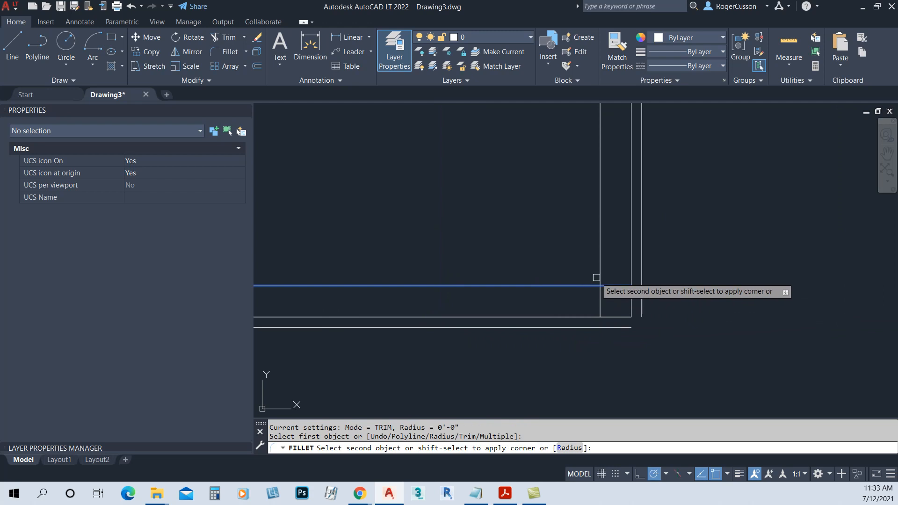
pyautogui.click(598, 277)
pyautogui.press('Return')
pyautogui.click(613, 326)
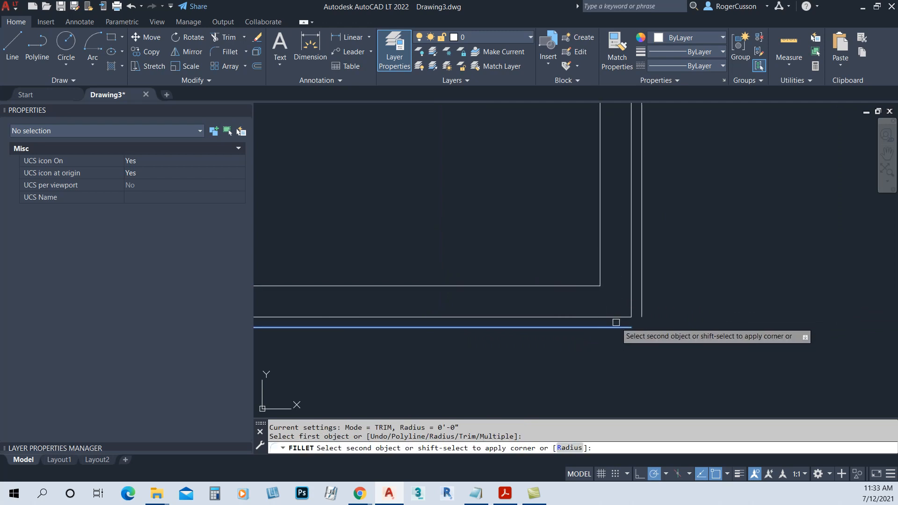
pyautogui.click(630, 304)
# - Fillet the upper-right corner with zero radius, joining the inner lines and extending the top line to the outer right line
pyautogui.scroll(-3, 626, 299)
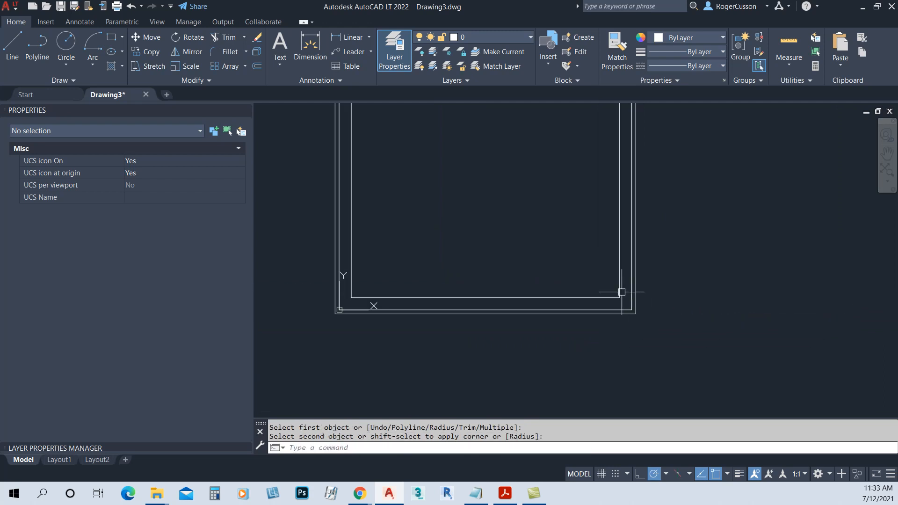
pyautogui.moveTo(569, 230); pyautogui.dragTo(558, 333, button='middle')
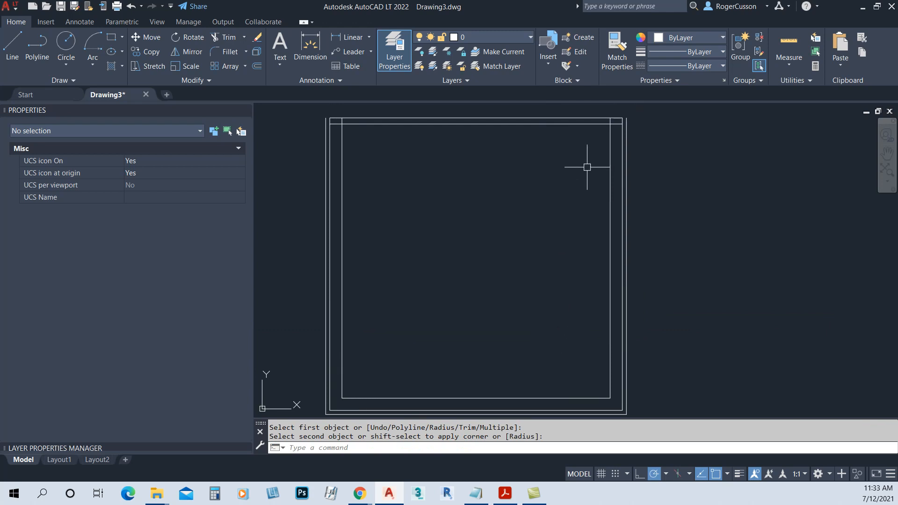
pyautogui.scroll(5, 550, 142)
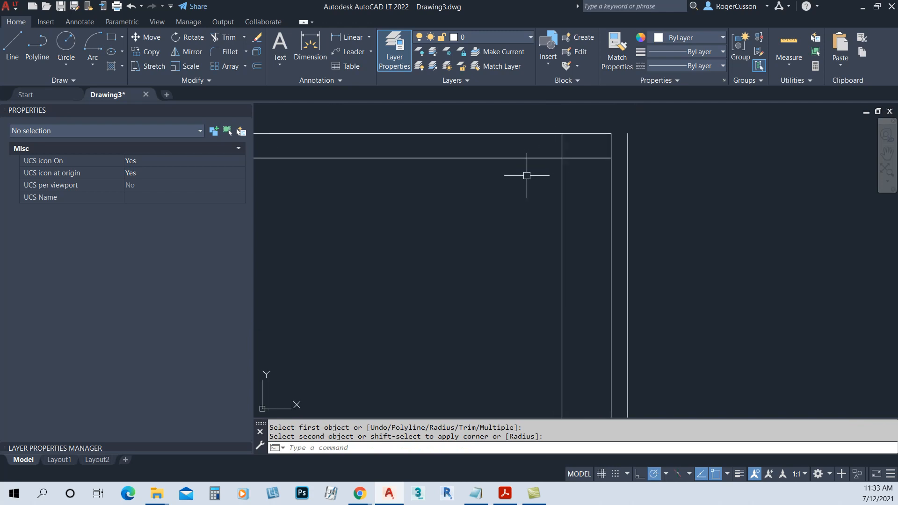
pyautogui.press('Return')
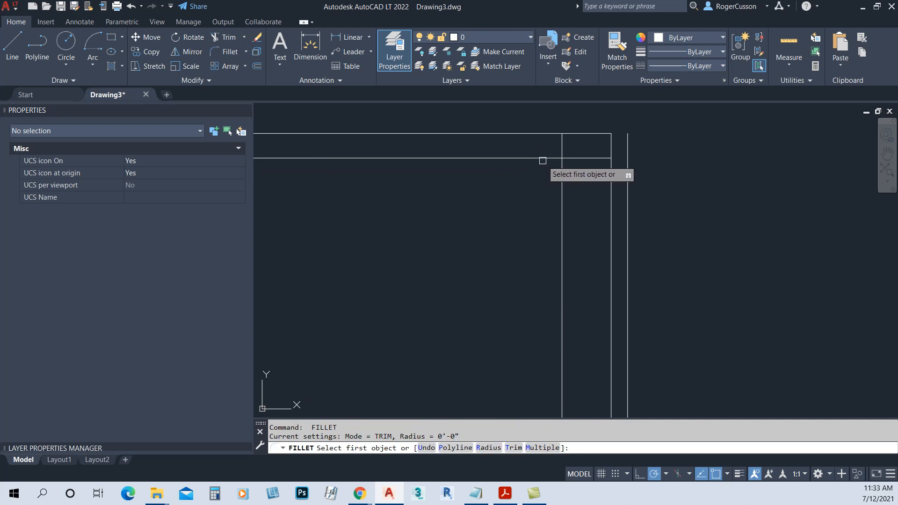
pyautogui.click(544, 159)
pyautogui.click(561, 172)
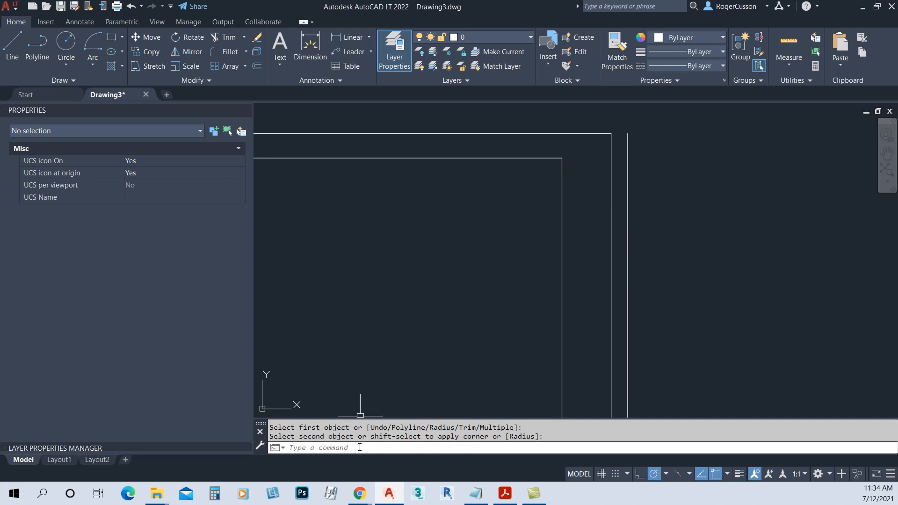
pyautogui.press('Return')
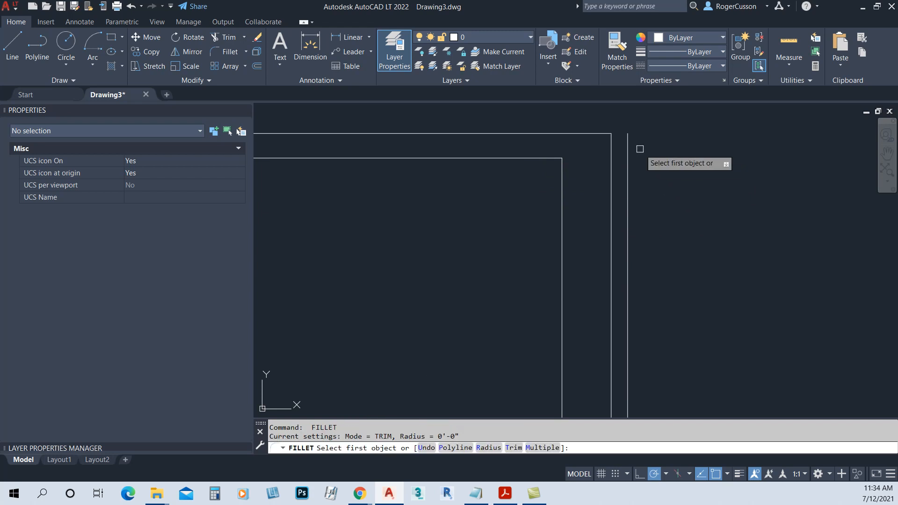
pyautogui.click(598, 133)
pyautogui.click(627, 175)
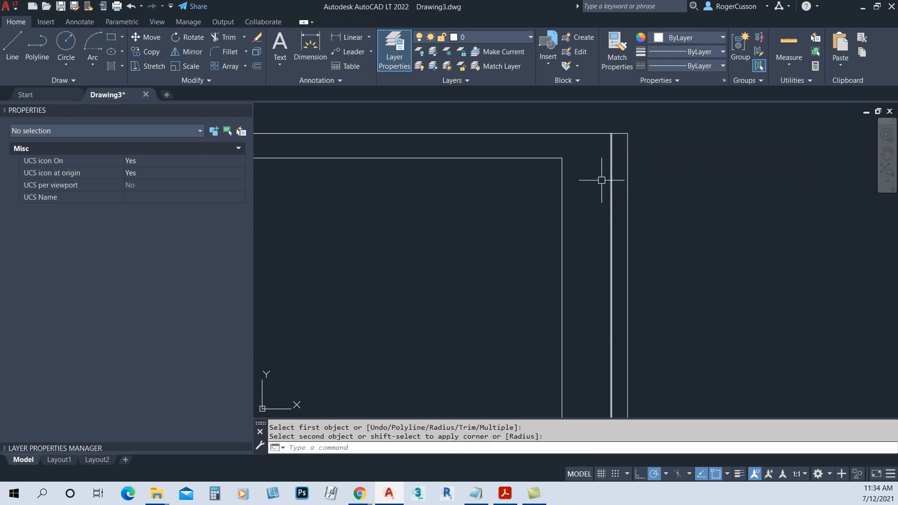
# - Fillet the outer left line and the top line into a sharp zero-radius corner at the upper left
pyautogui.scroll(-4, 474, 237)
pyautogui.scroll(-3, 458, 245)
pyautogui.scroll(5, 419, 207)
pyautogui.press('Return')
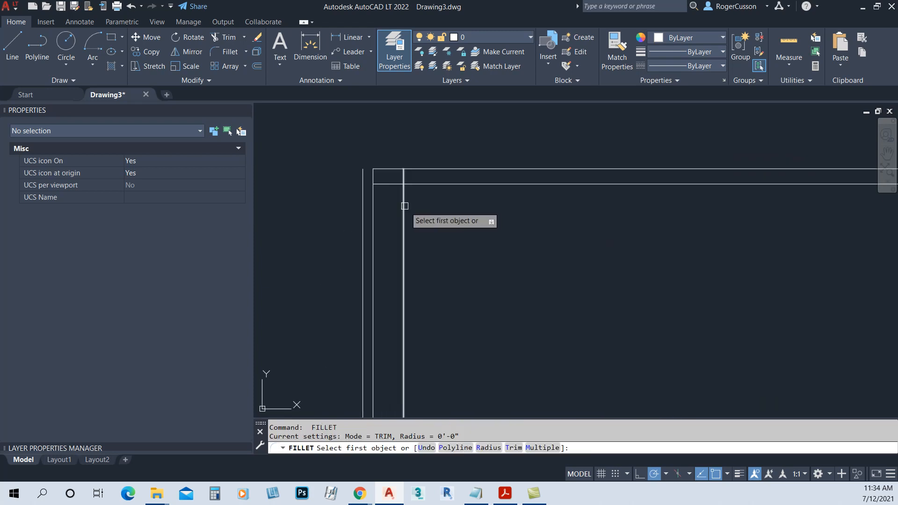
pyautogui.click(364, 185)
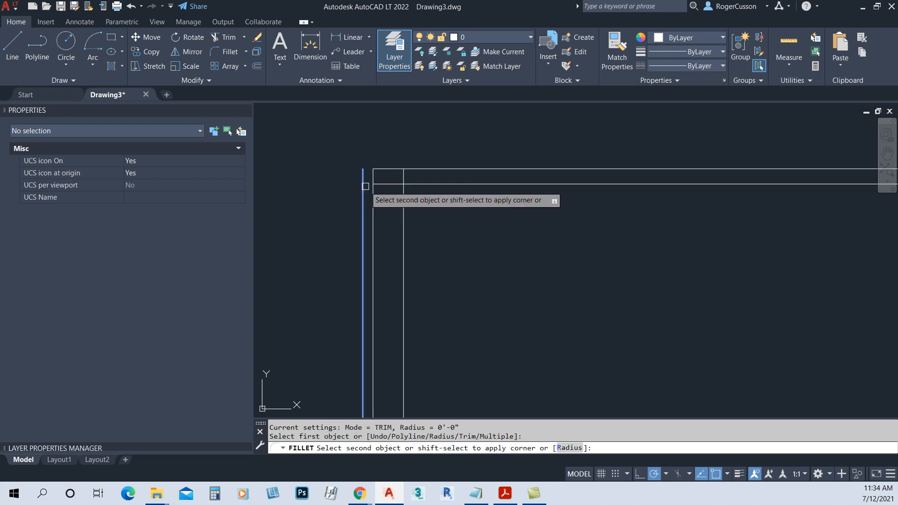
pyautogui.click(387, 168)
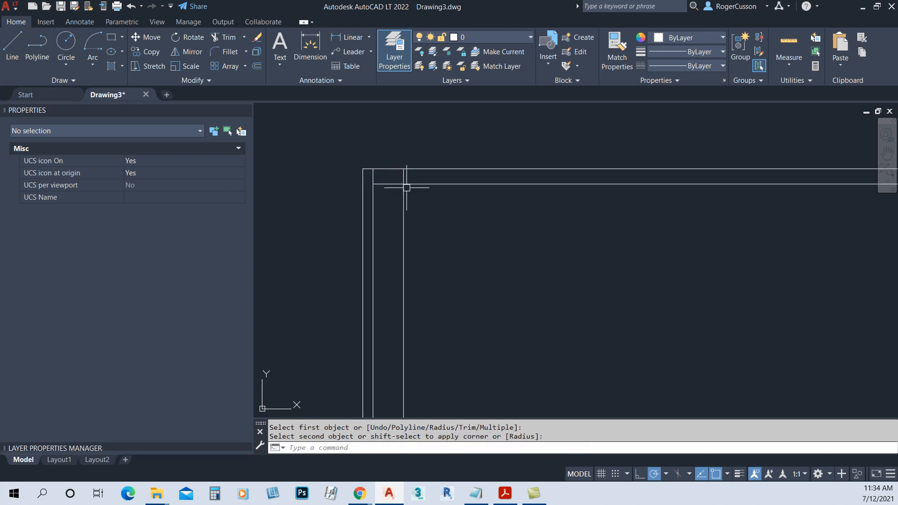
# - Offset the innermost left vertical line 36 inches toward the room's interior
pyautogui.scroll(-3, 570, 198)
pyautogui.moveTo(565, 193); pyautogui.dragTo(538, 189, button='middle')
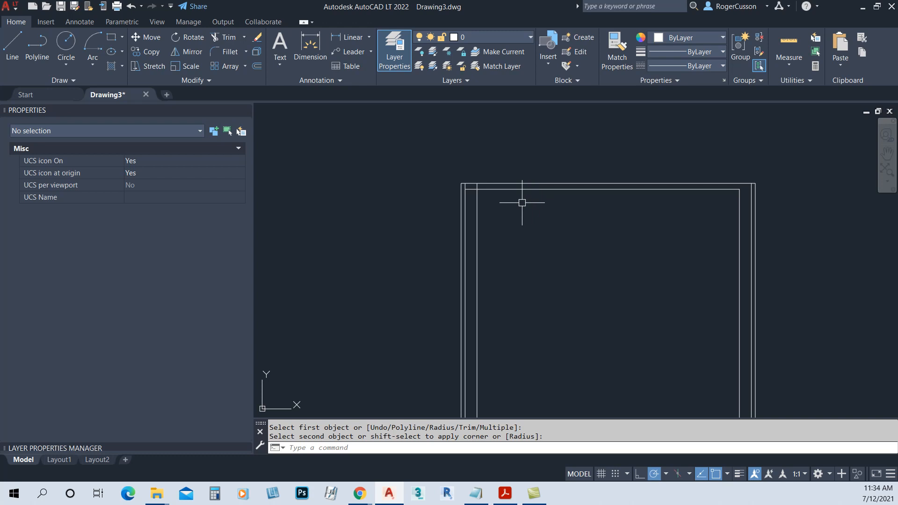
pyautogui.write('o')
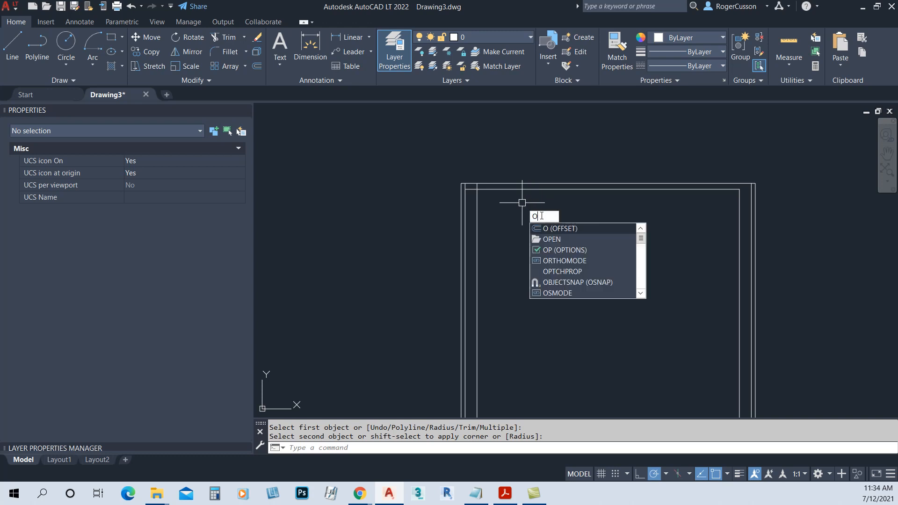
pyautogui.press('Return')
pyautogui.write('36')
pyautogui.press('Return')
pyautogui.click(476, 206)
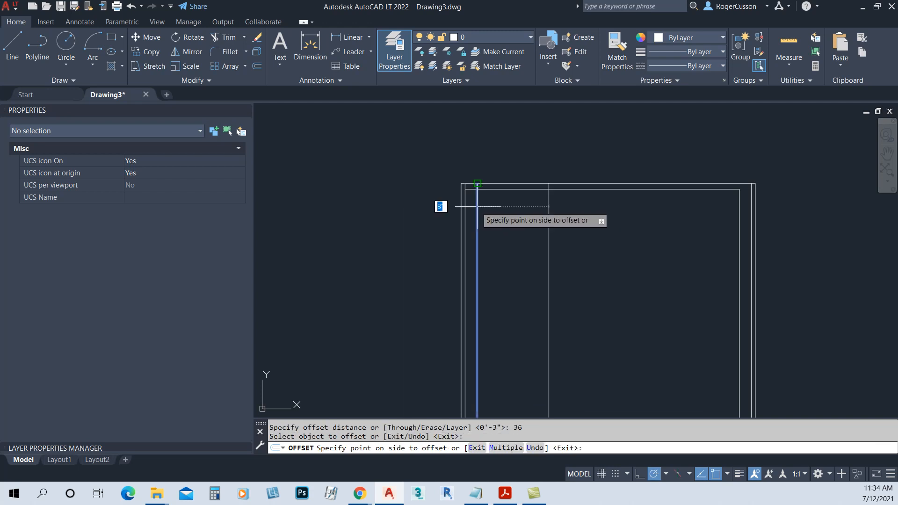
pyautogui.click(508, 206)
pyautogui.scroll(4, 504, 211)
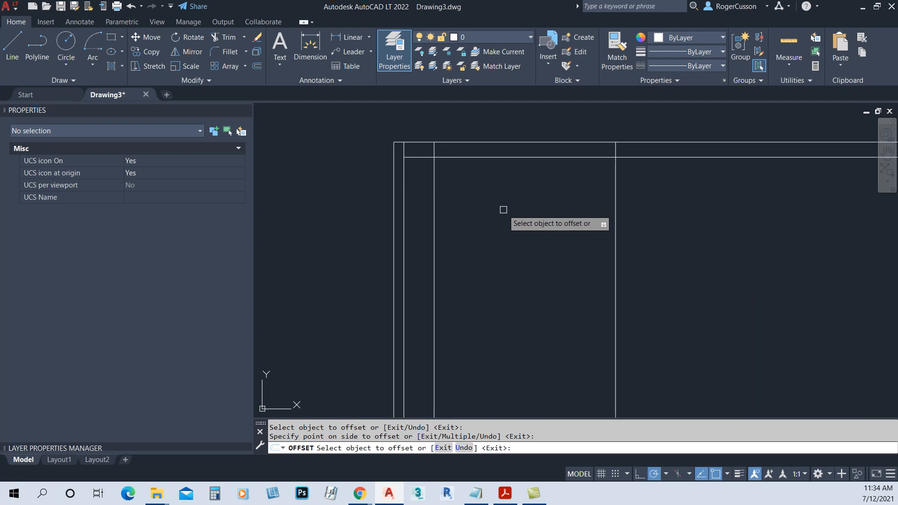
pyautogui.press('Escape')
# - Fillet the inner top line with the 36-inch offset line, keeping the line's short upper stub and the top line's right-hand part
pyautogui.write('f')
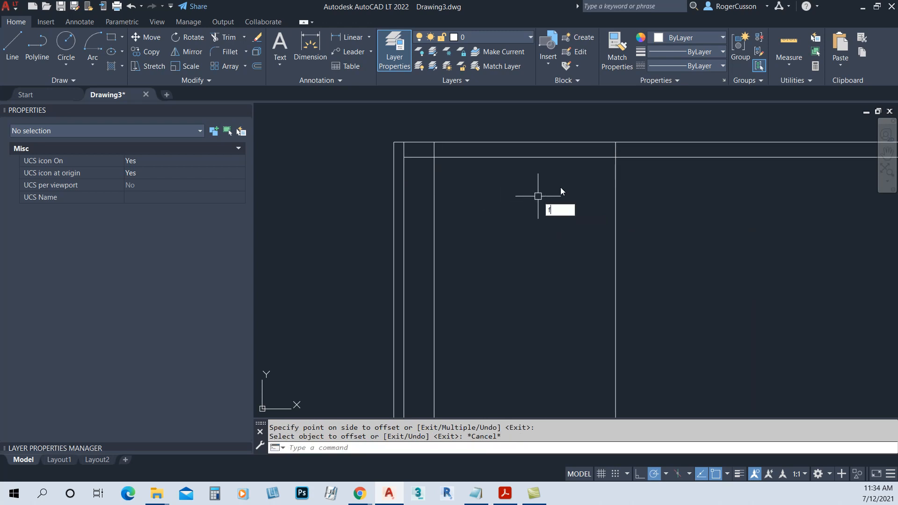
pyautogui.press('Return')
pyautogui.click(629, 156)
pyautogui.scroll(4, 627, 155)
pyautogui.click(597, 142)
pyautogui.scroll(-4, 577, 195)
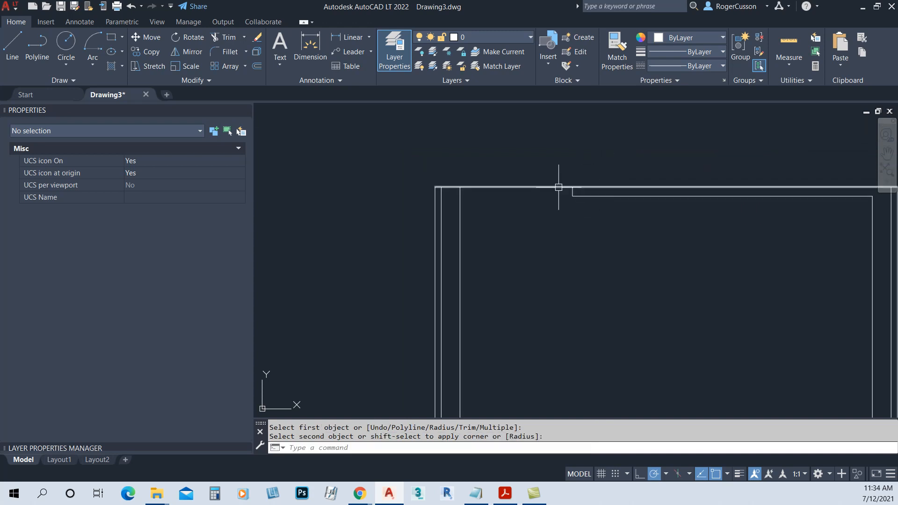
pyautogui.press('Escape')
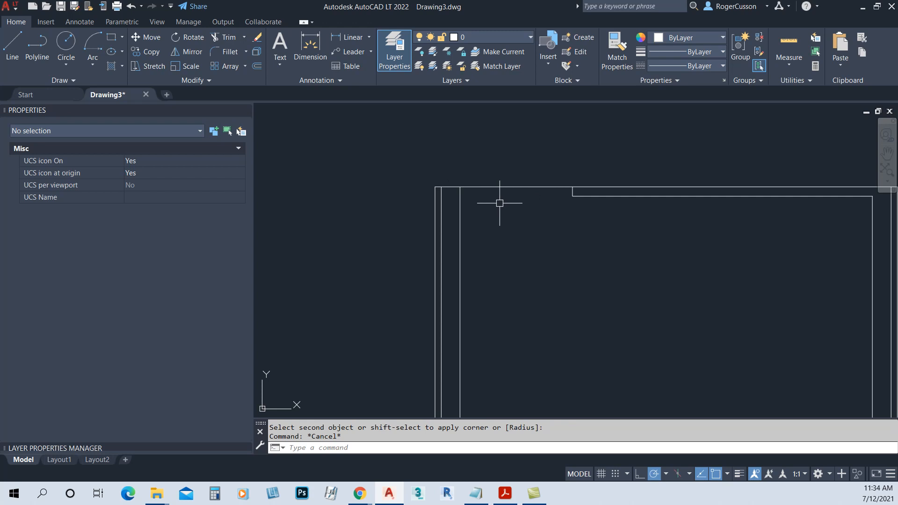
# - Offset the innermost left vertical line 4 inches toward the interior near the lower-left corner
pyautogui.scroll(-4, 500, 202)
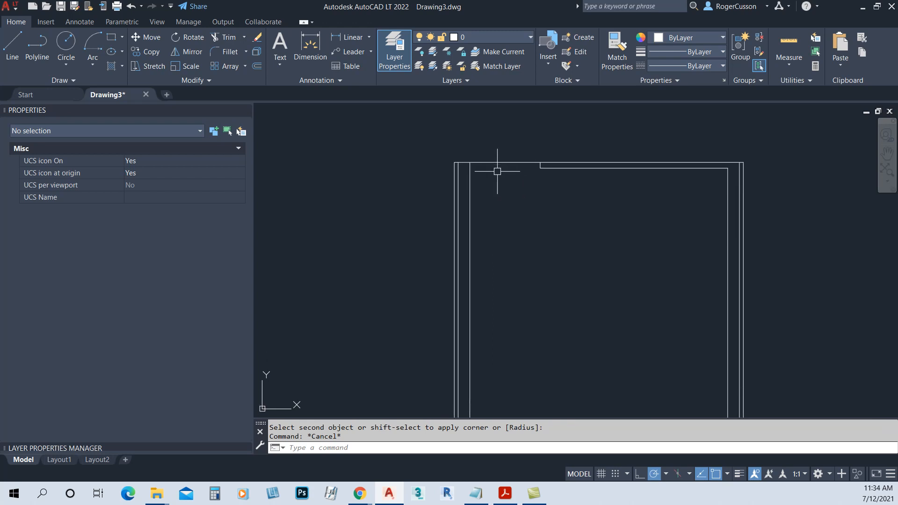
pyautogui.moveTo(520, 221); pyautogui.dragTo(491, 186, button='middle')
pyautogui.scroll(2, 477, 291)
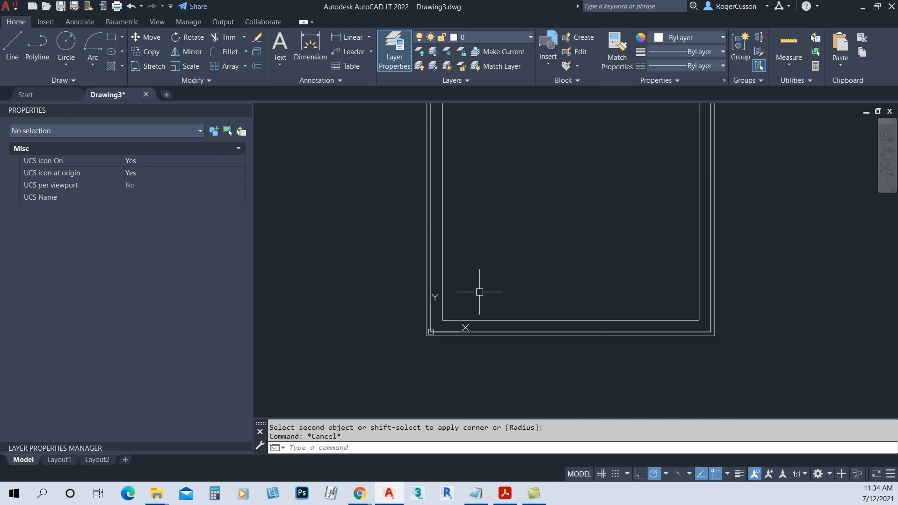
pyautogui.scroll(-2, 480, 288)
pyautogui.scroll(2, 565, 288)
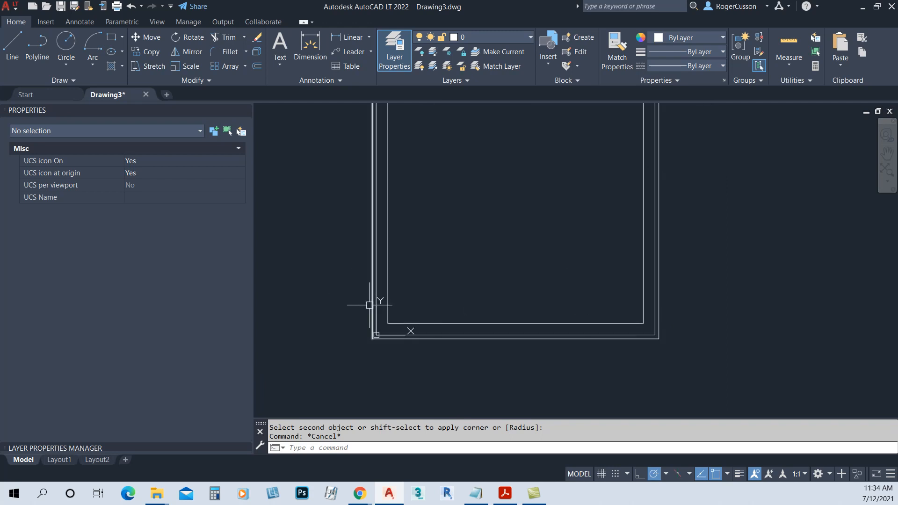
pyautogui.write('O')
pyautogui.press('Return')
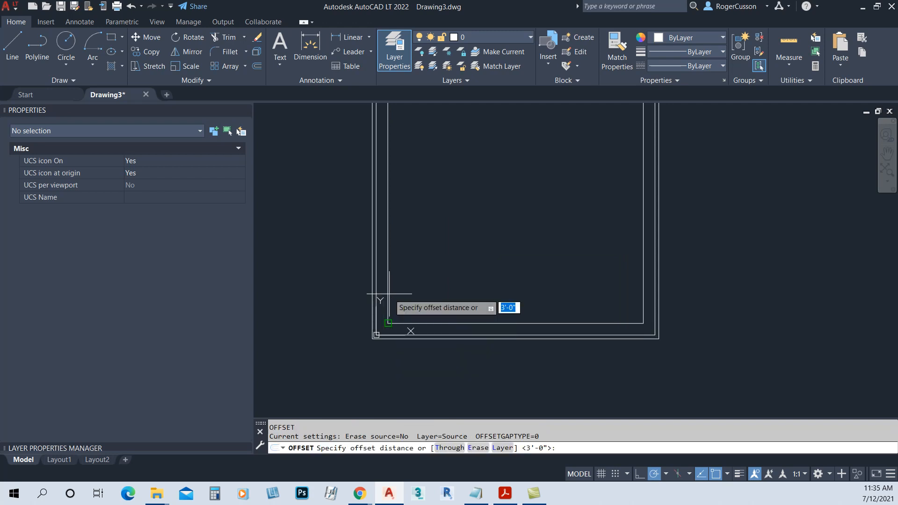
pyautogui.write('4')
pyautogui.press('Return')
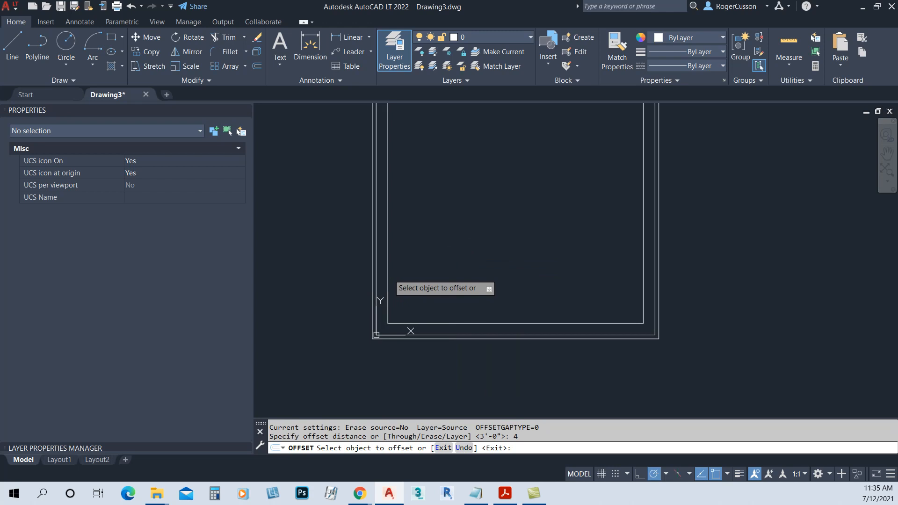
pyautogui.click(388, 274)
pyautogui.click(409, 272)
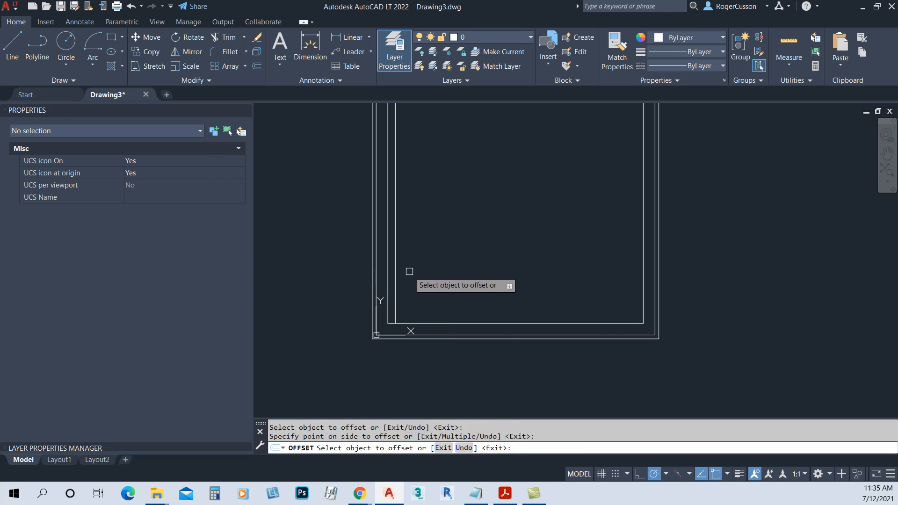
pyautogui.press('Return')
# - Offset the new 4-inch offset line a further 36 inches to the right
pyautogui.press('Return')
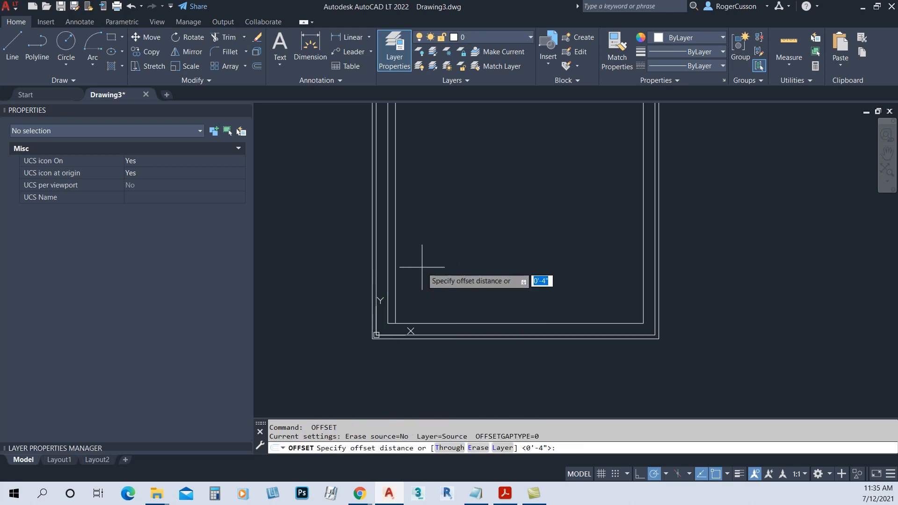
pyautogui.write('36')
pyautogui.press('Return')
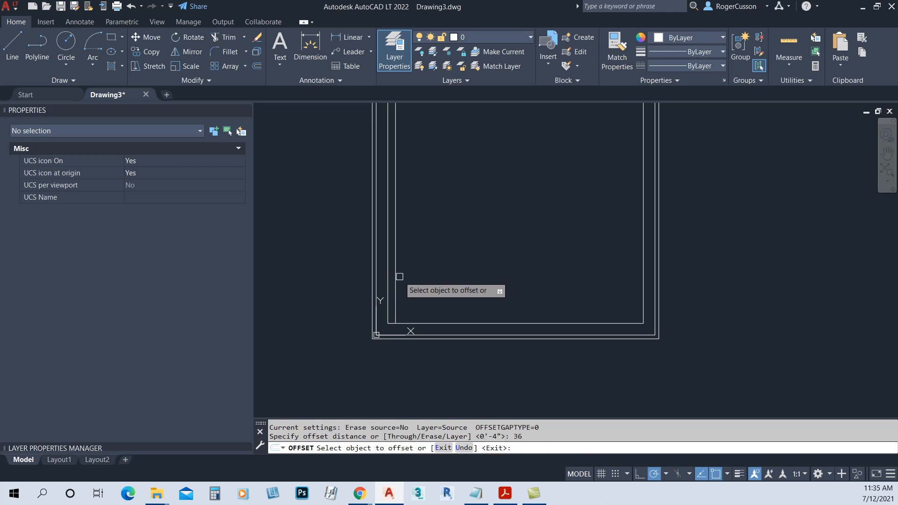
pyautogui.click(398, 276)
pyautogui.click(430, 266)
pyautogui.press('Escape')
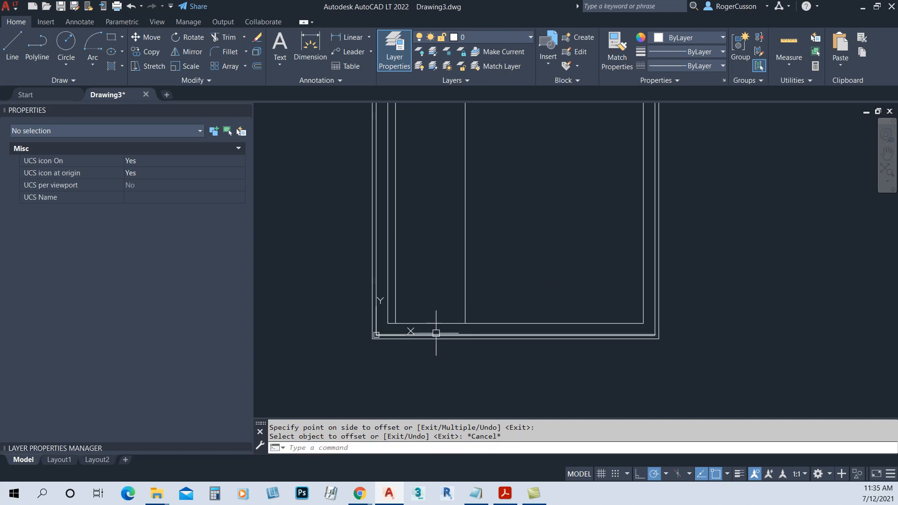
pyautogui.scroll(2, 442, 323)
pyautogui.press('Return')
pyautogui.click(498, 255)
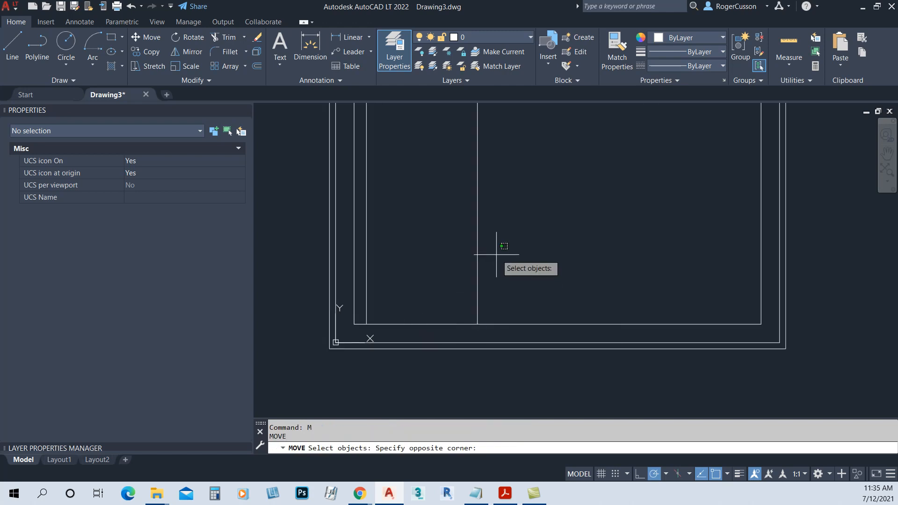
pyautogui.click(362, 273)
pyautogui.press('Return')
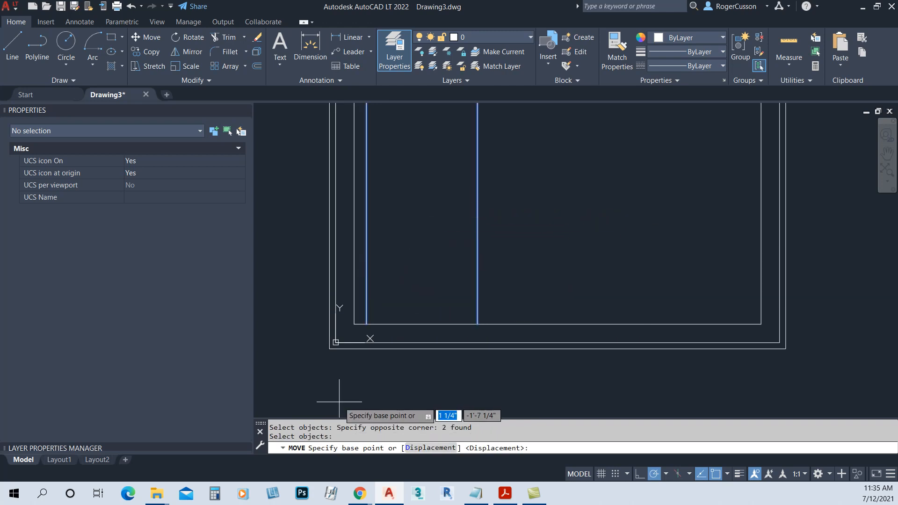
pyautogui.press('Escape')
# - Move the two interior vertical offset lines straight down about 1'-2" so they cross the bottom wall lines
pyautogui.write('M')
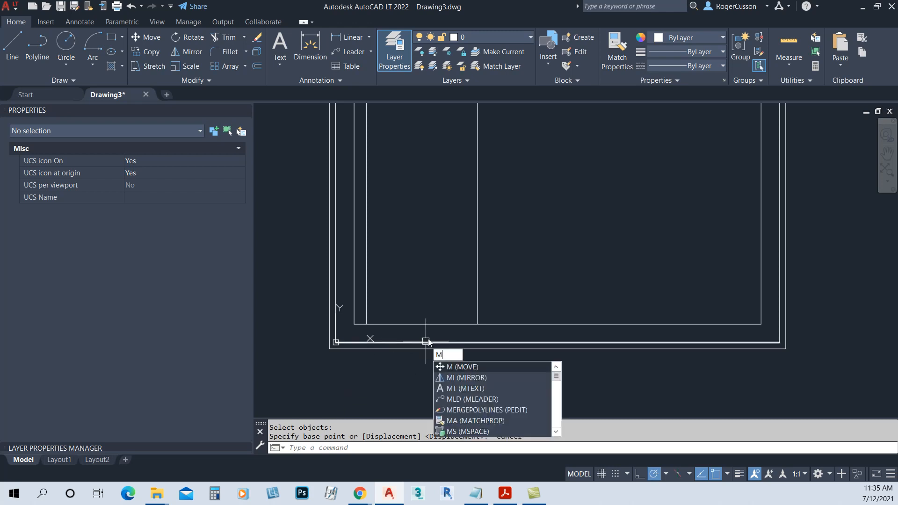
pyautogui.click(449, 367)
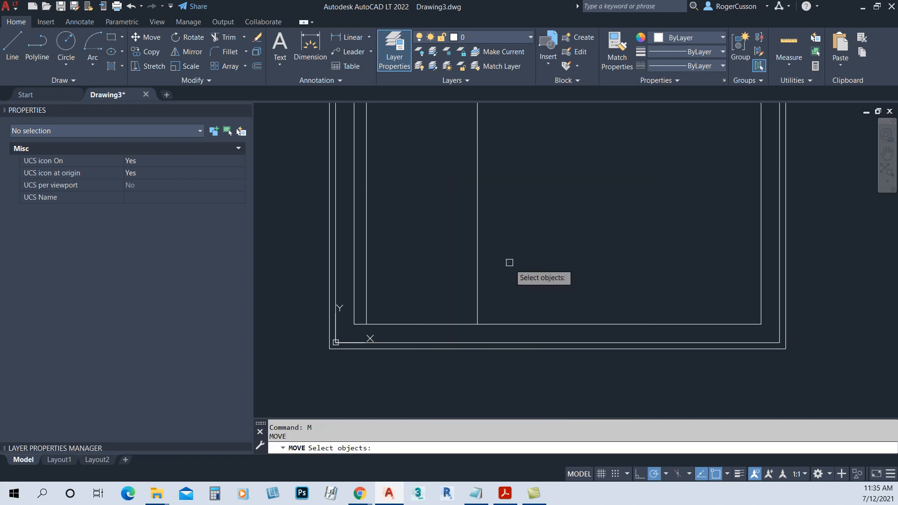
pyautogui.click(505, 245)
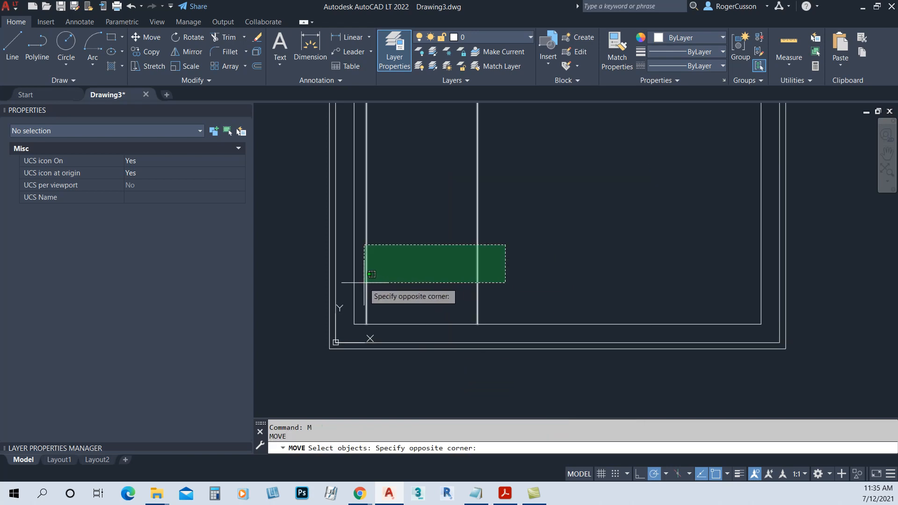
pyautogui.click(363, 283)
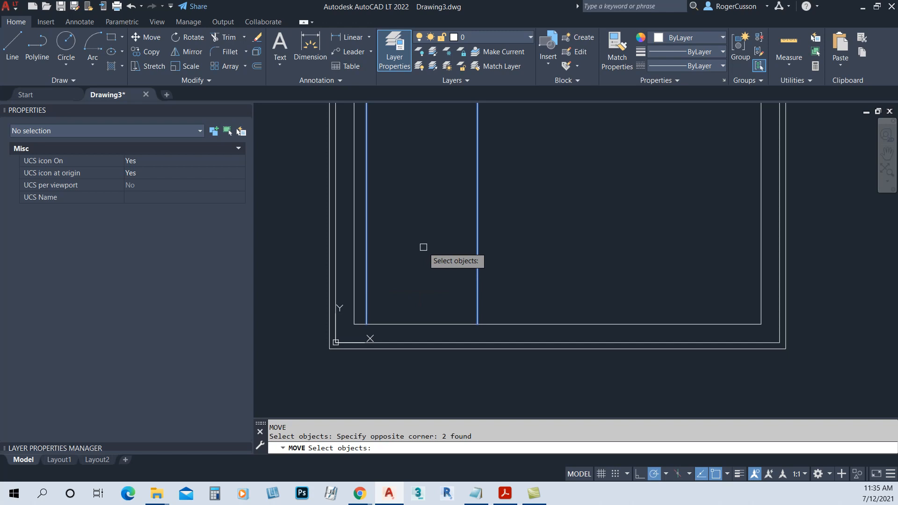
pyautogui.press('Return')
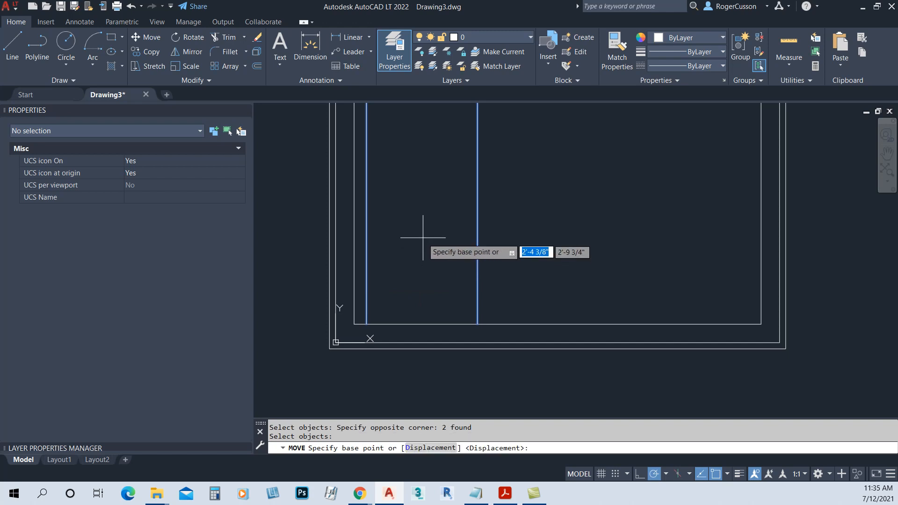
pyautogui.click(416, 208)
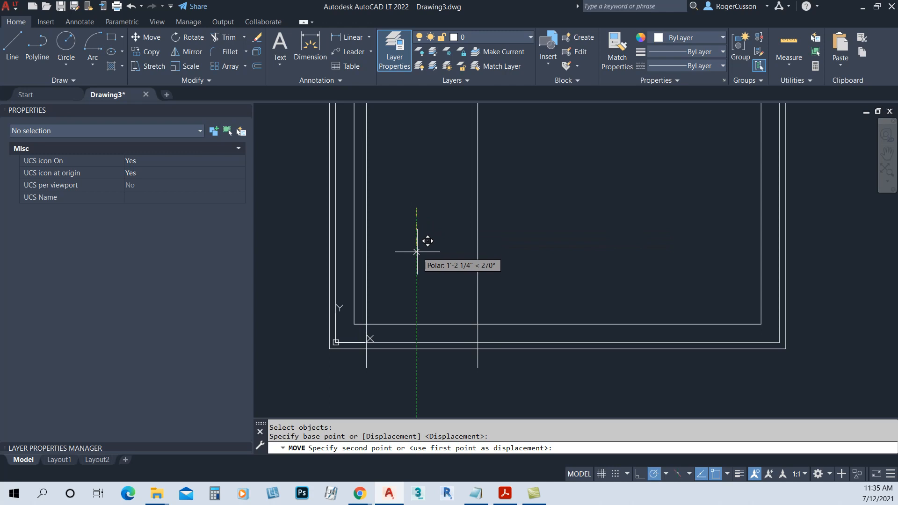
pyautogui.press('Escape')
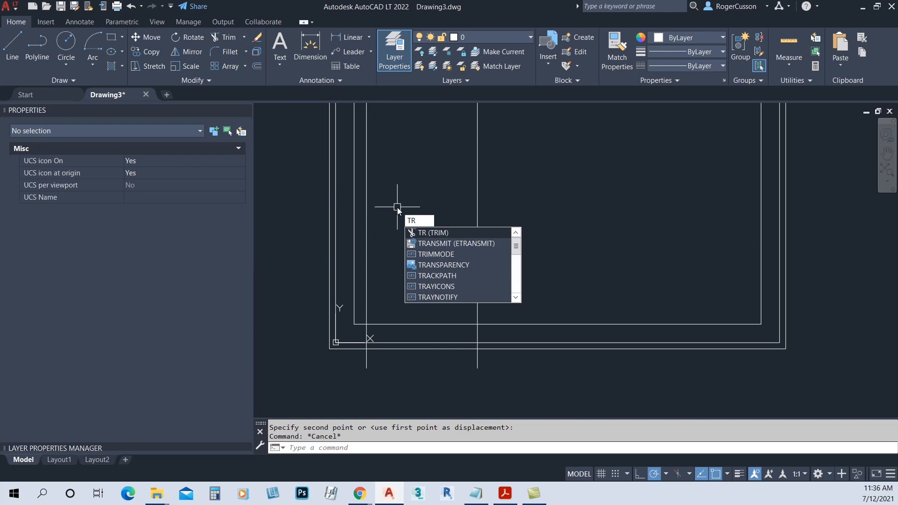
# - Trim both vertical lines above the inner bottom line and below the outer bottom line, leaving short segments across the bottom wall
pyautogui.press('Return')
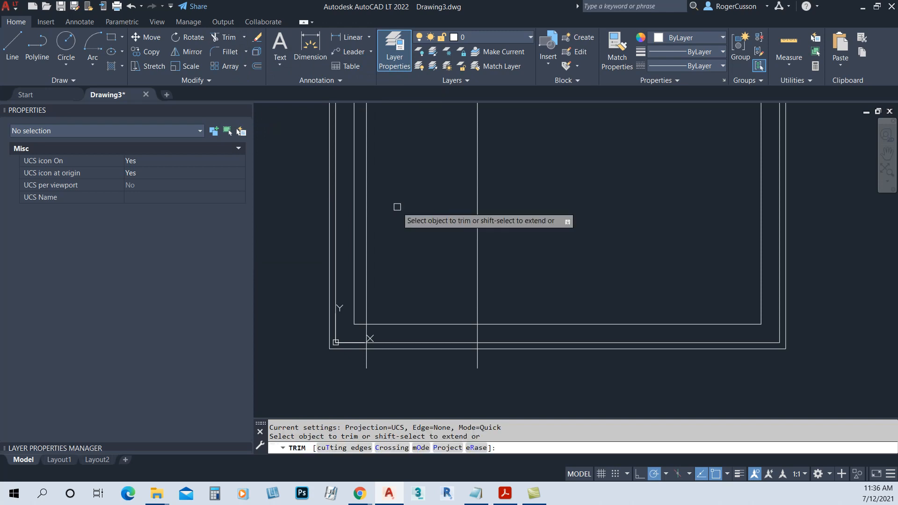
pyautogui.click(366, 232)
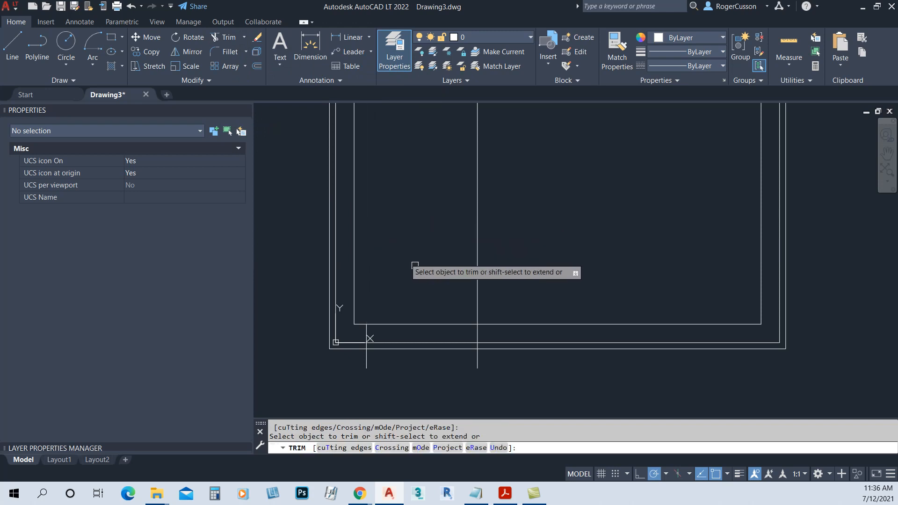
pyautogui.click(476, 288)
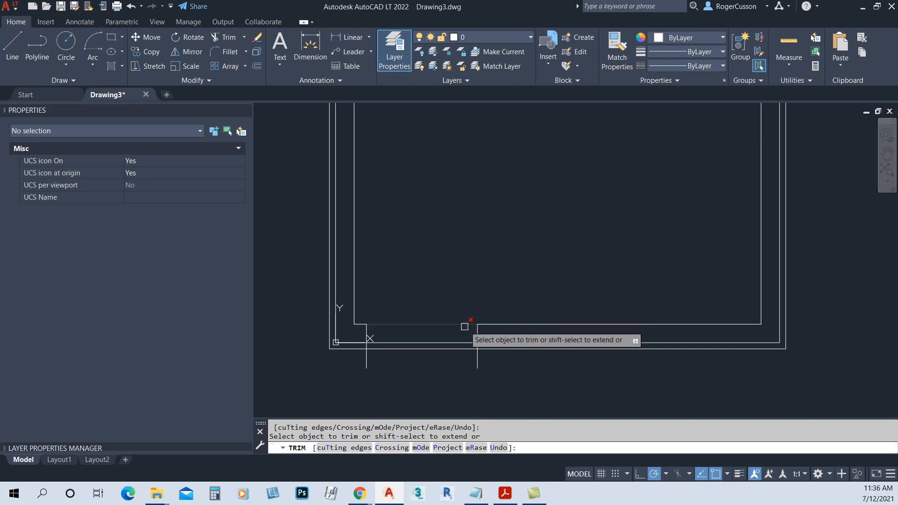
pyautogui.click(479, 363)
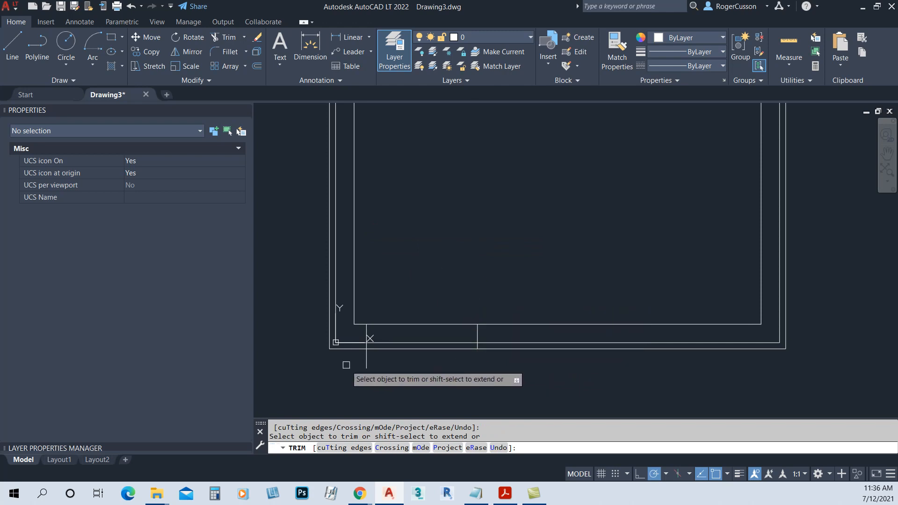
pyautogui.click(366, 361)
pyautogui.press('Return')
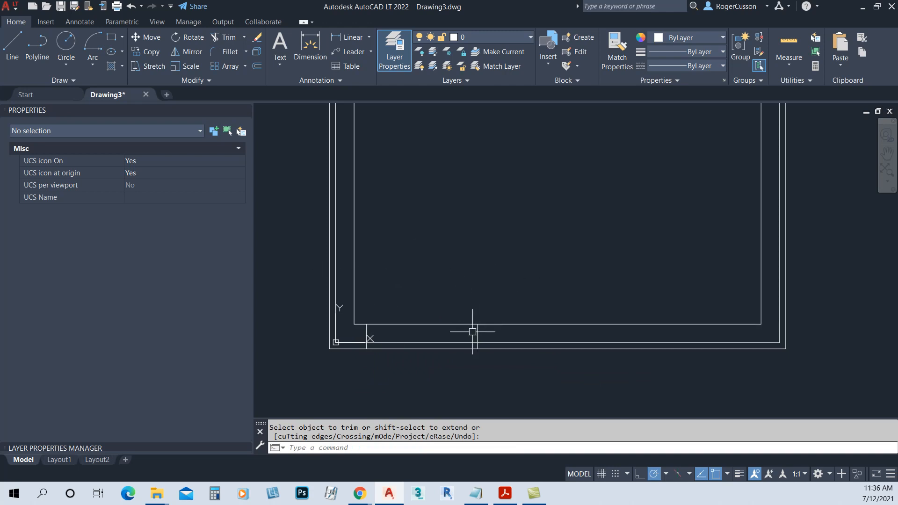
pyautogui.scroll(-2, 472, 332)
pyautogui.scroll(2, 518, 350)
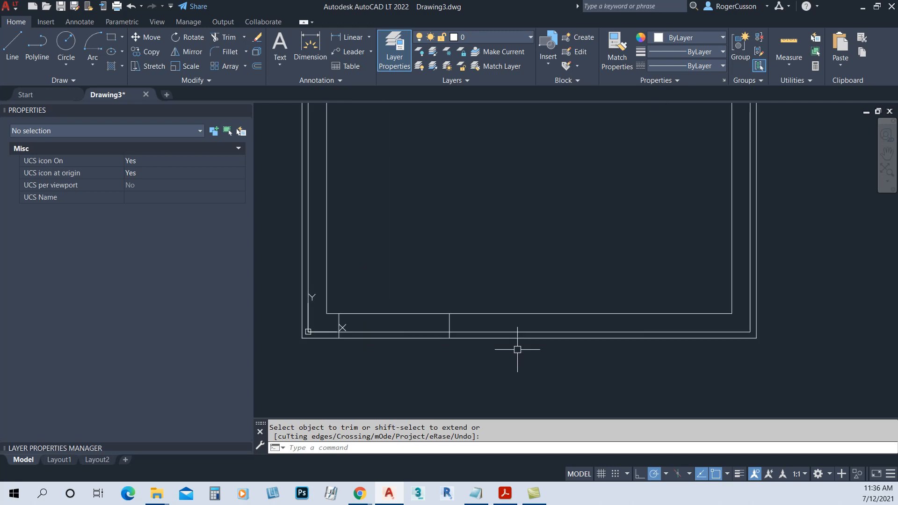
pyautogui.scroll(2, 537, 317)
pyautogui.scroll(-4, 537, 322)
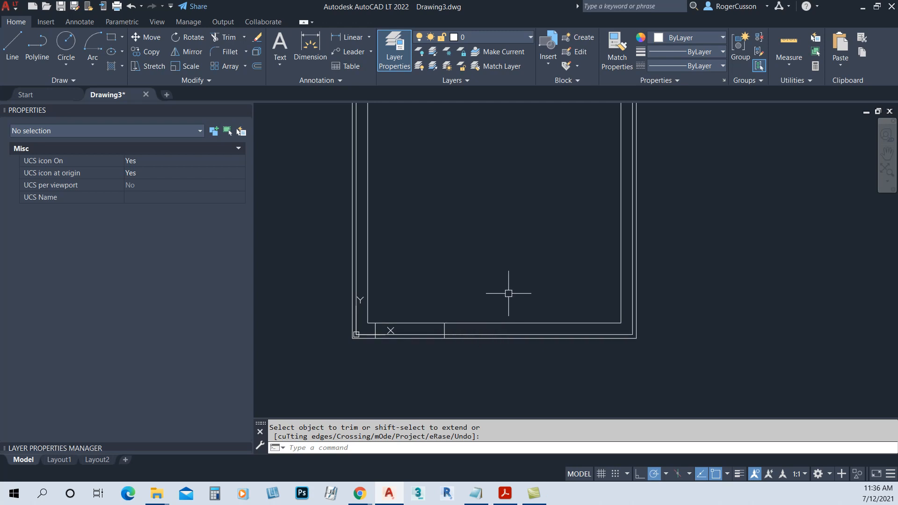
# - Draw an 8-inch vertical line down across the bottom wall, starting midway between the 36-inch opening's right edge and the inner lower-right corner
pyautogui.write('L')
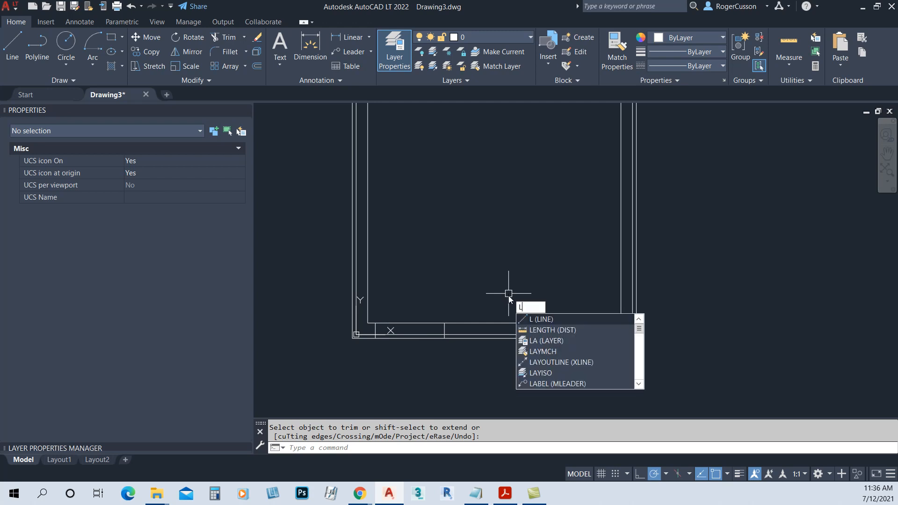
pyautogui.press('Return')
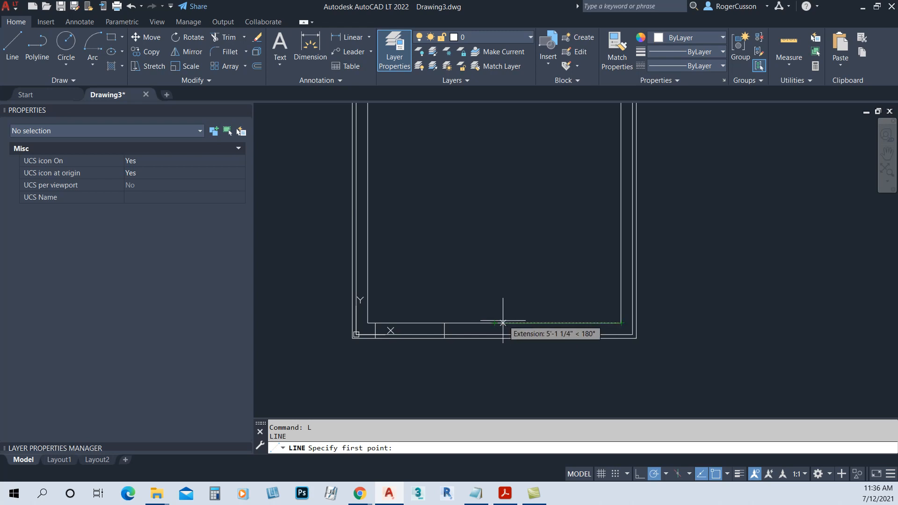
pyautogui.scroll(2, 493, 331)
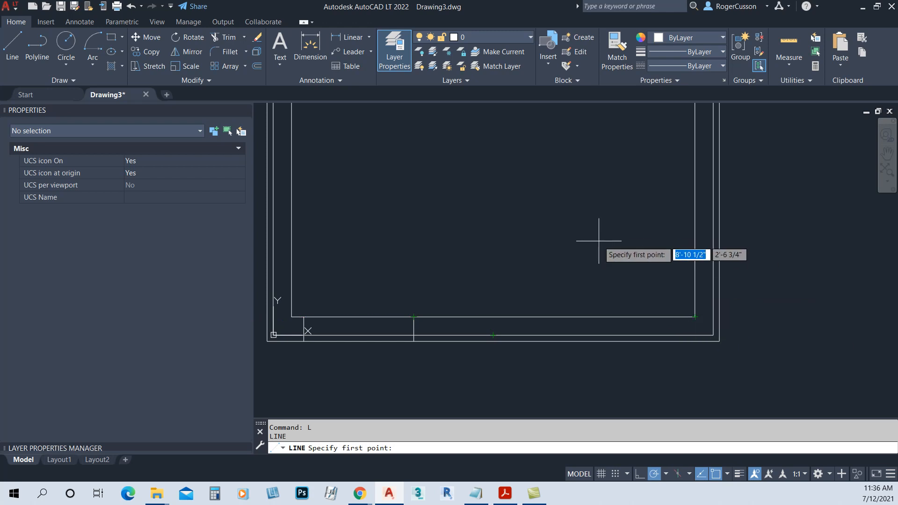
pyautogui.scroll(-2, 602, 248)
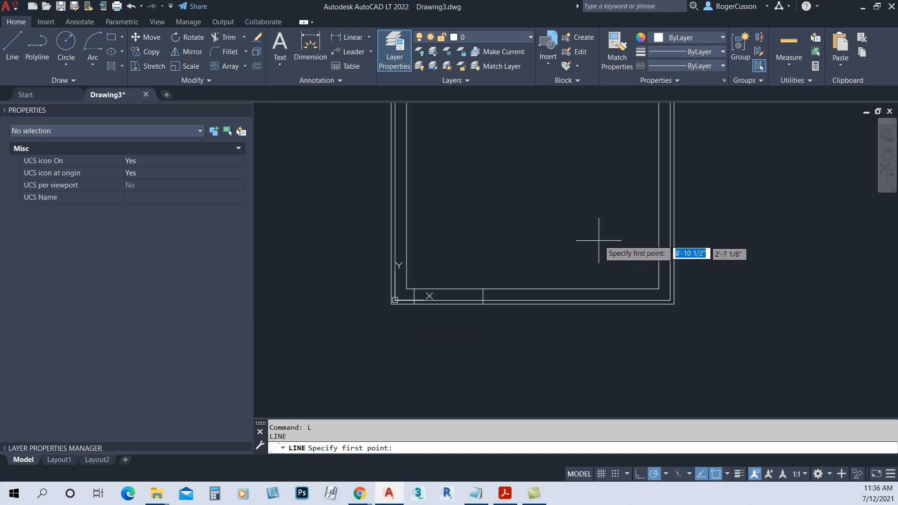
pyautogui.press('F8')
pyautogui.keyDown('shift'); pyautogui.rightClick(574, 232); pyautogui.keyUp('shift')
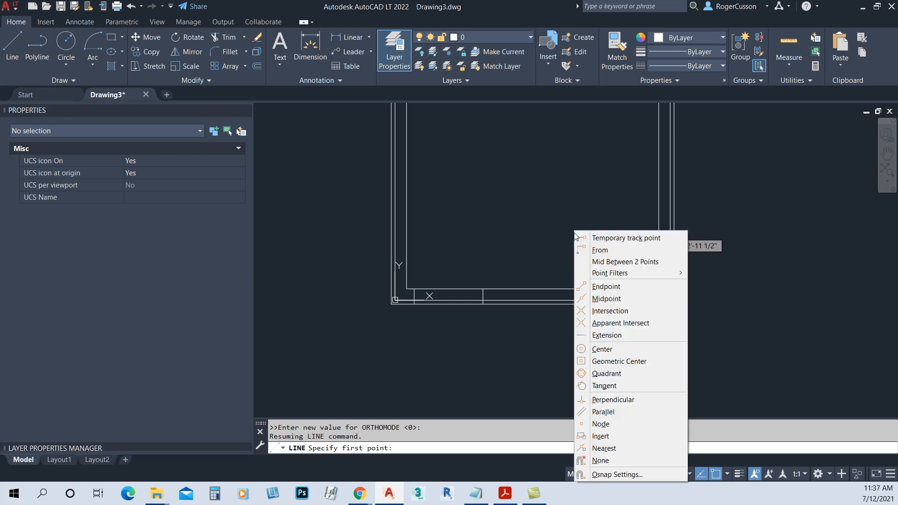
pyautogui.click(602, 262)
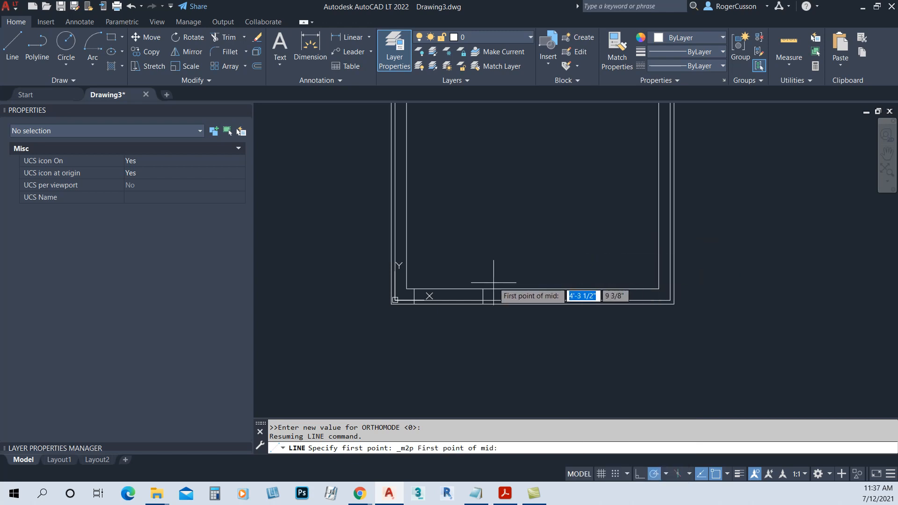
pyautogui.click(479, 288)
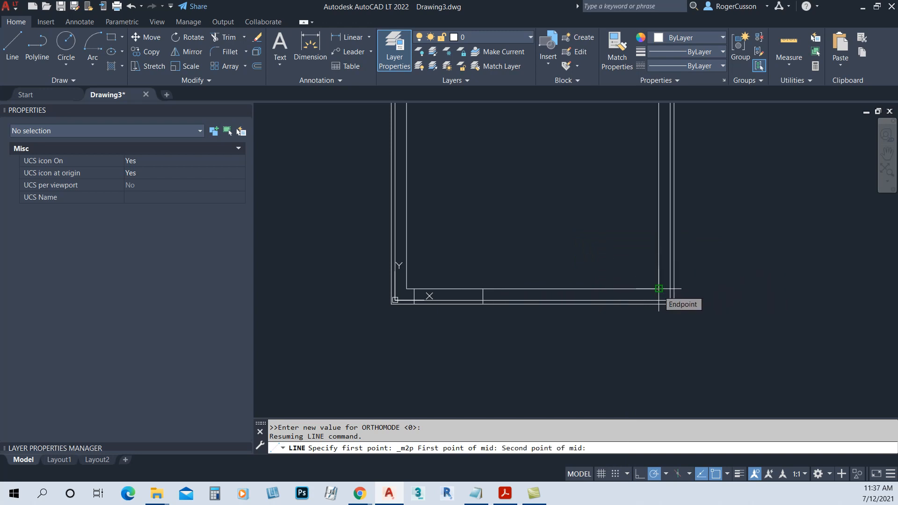
pyautogui.click(658, 289)
pyautogui.scroll(4, 579, 323)
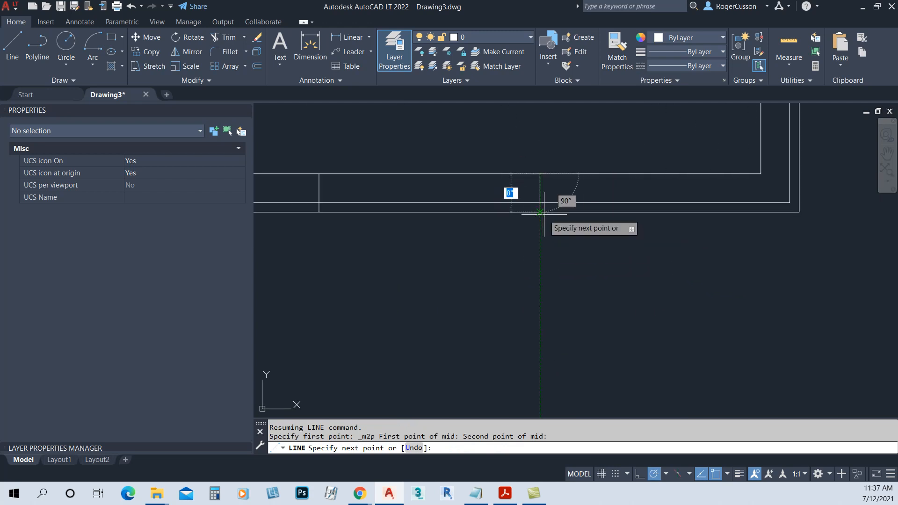
pyautogui.click(540, 211)
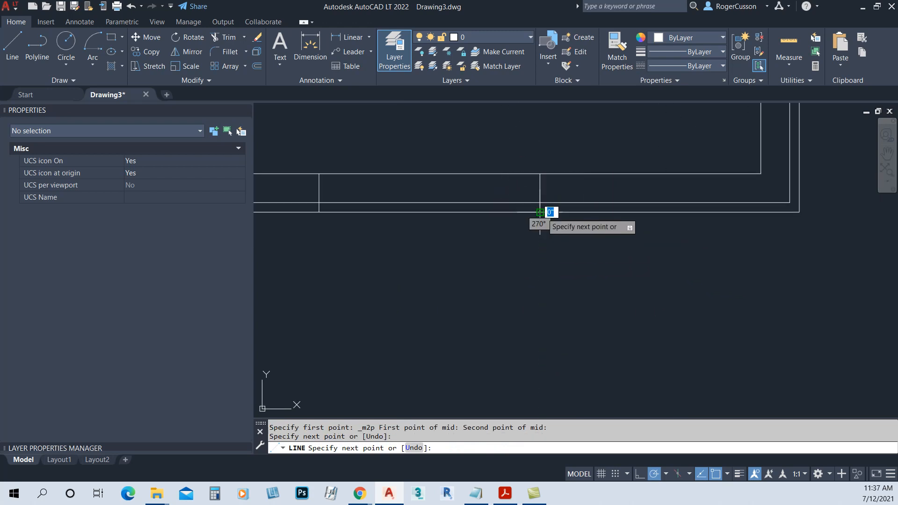
pyautogui.press('Return')
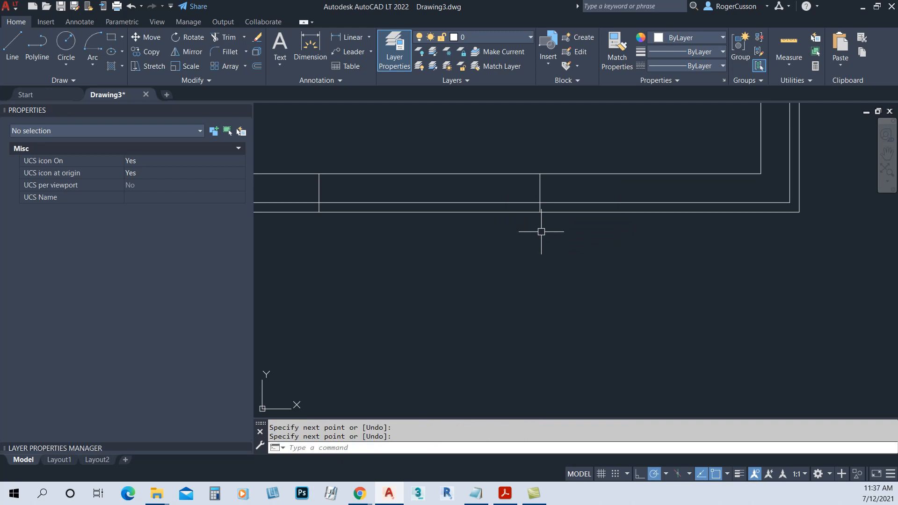
# - Offset the midpoint line across the bottom wall 30 inches to both the left and the right
pyautogui.write('o')
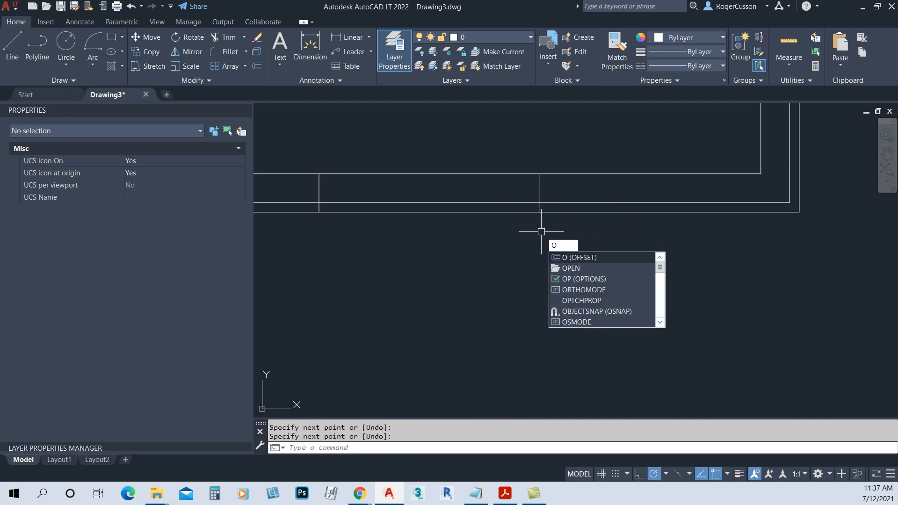
pyautogui.press('Return')
pyautogui.write('30')
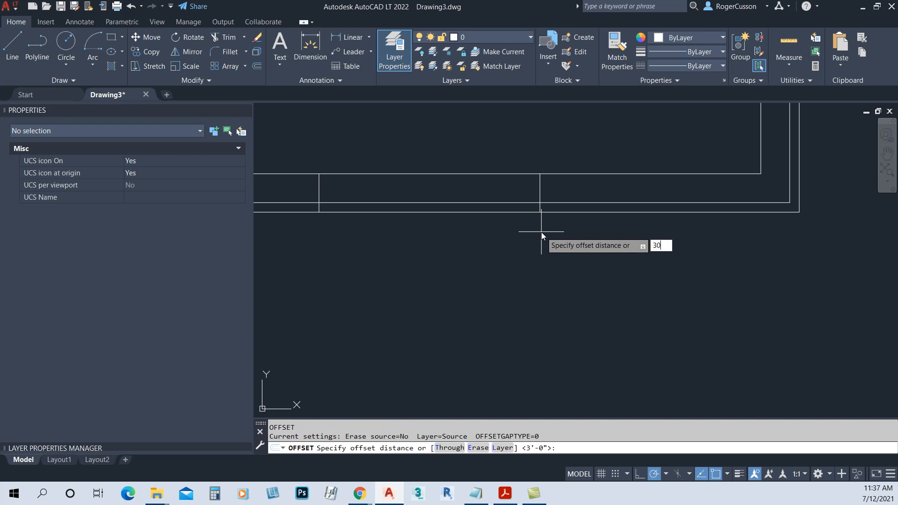
pyautogui.press('Return')
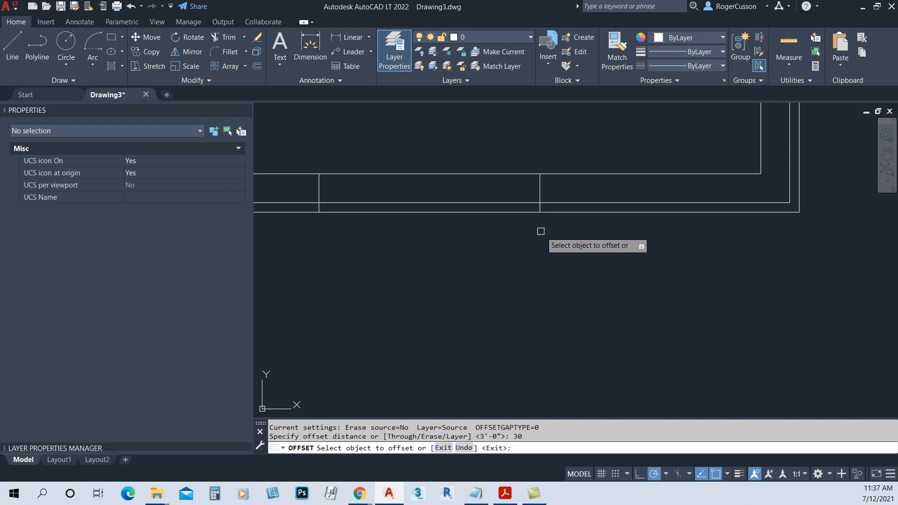
pyautogui.click(540, 193)
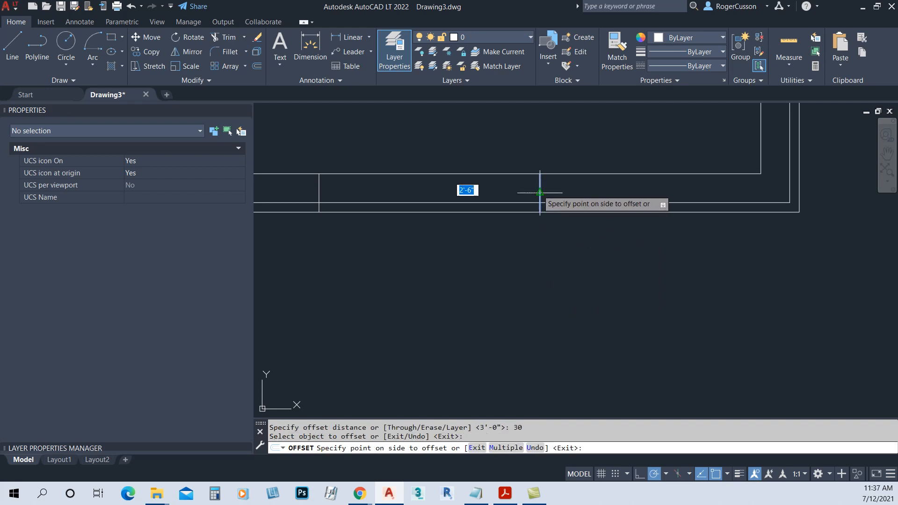
pyautogui.click(484, 192)
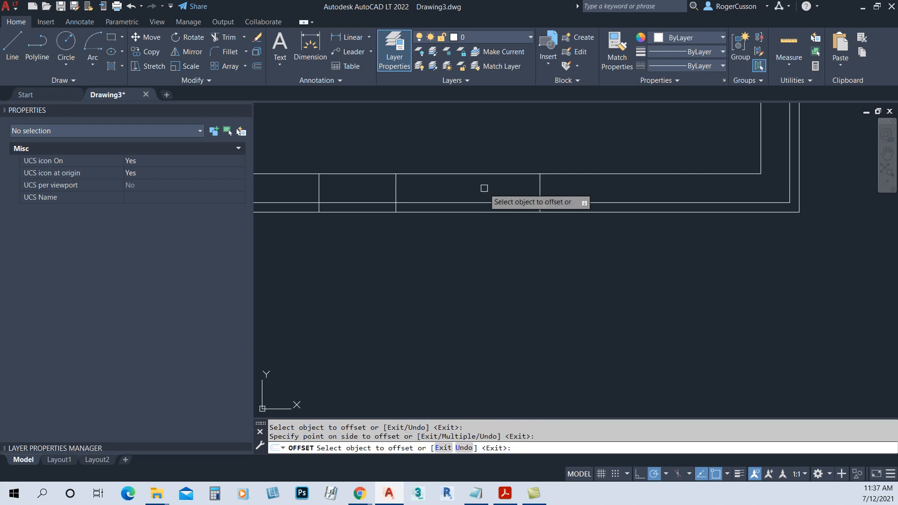
pyautogui.click(540, 193)
pyautogui.click(576, 193)
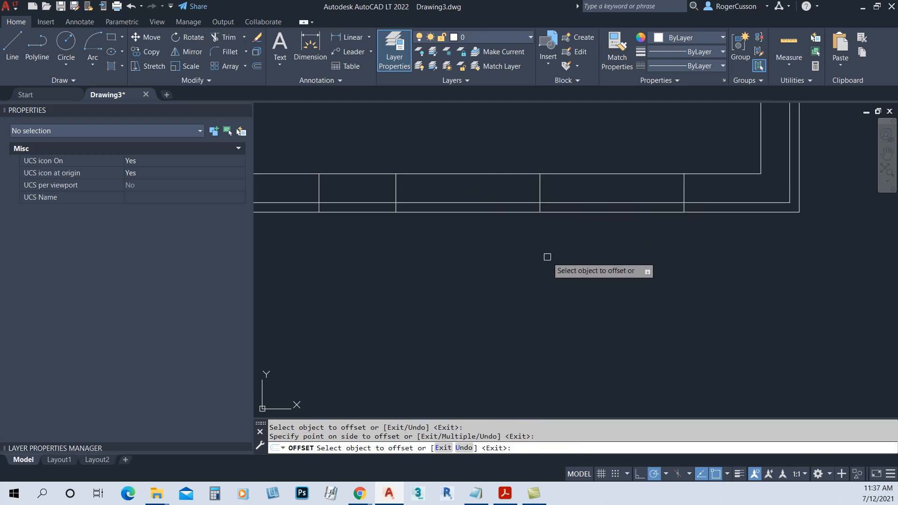
pyautogui.scroll(-2, 529, 267)
pyautogui.press('Escape')
# - Examine the bottom wall's opening lines, the lower-left corner and the overall room layout
pyautogui.scroll(-3, 530, 264)
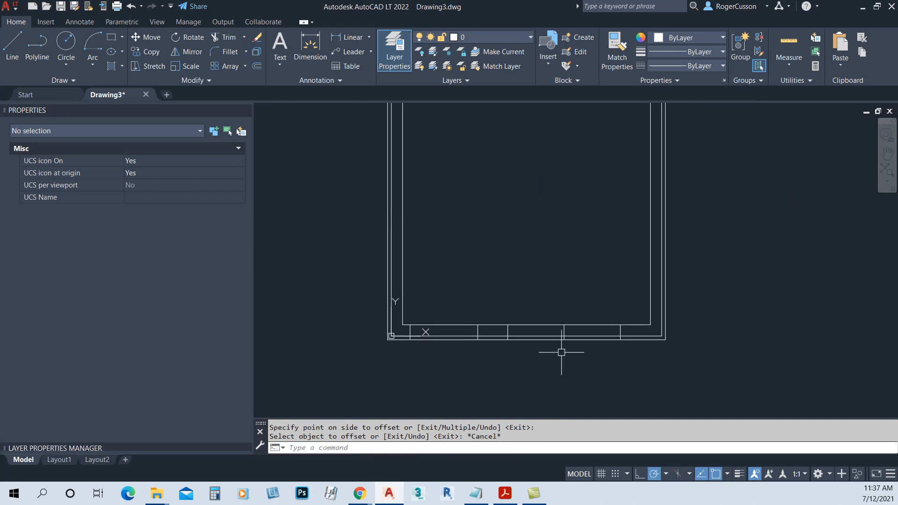
pyautogui.moveTo(611, 285); pyautogui.dragTo(635, 323, button='middle')
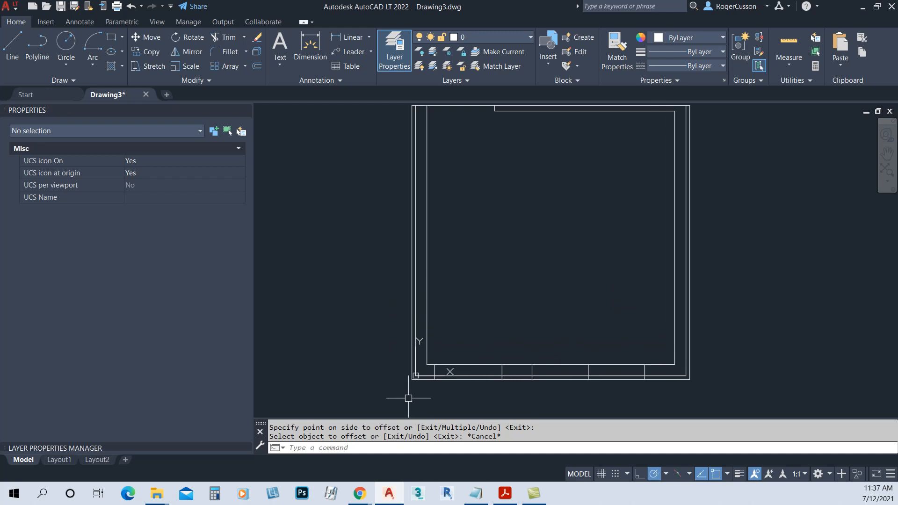
pyautogui.scroll(6, 412, 392)
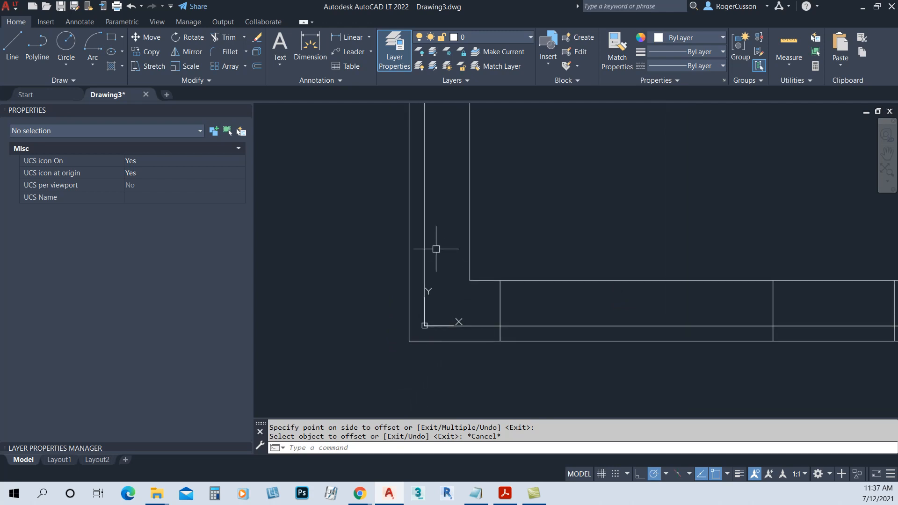
pyautogui.scroll(-2, 428, 250)
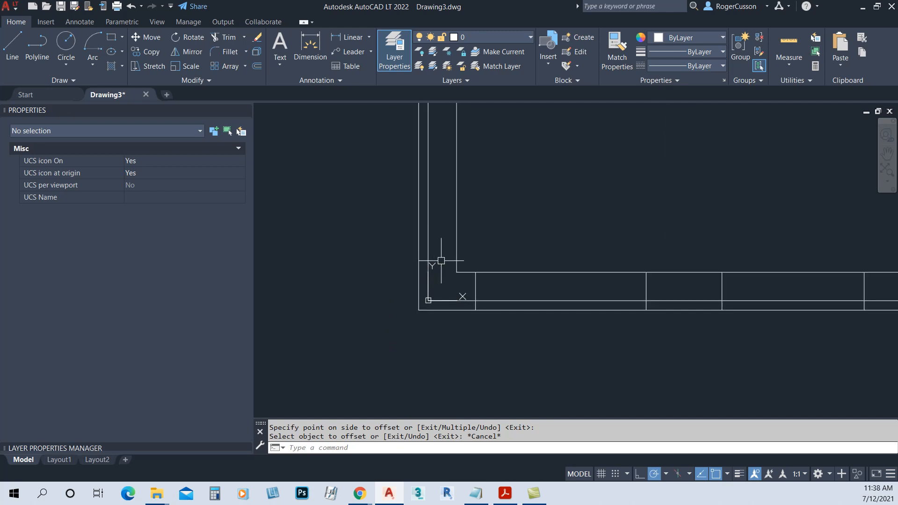
pyautogui.scroll(-2, 435, 256)
pyautogui.moveTo(467, 265); pyautogui.dragTo(422, 375, button='middle')
pyautogui.scroll(2, 423, 372)
pyautogui.scroll(-4, 426, 360)
pyautogui.moveTo(457, 307); pyautogui.dragTo(460, 310, button='middle')
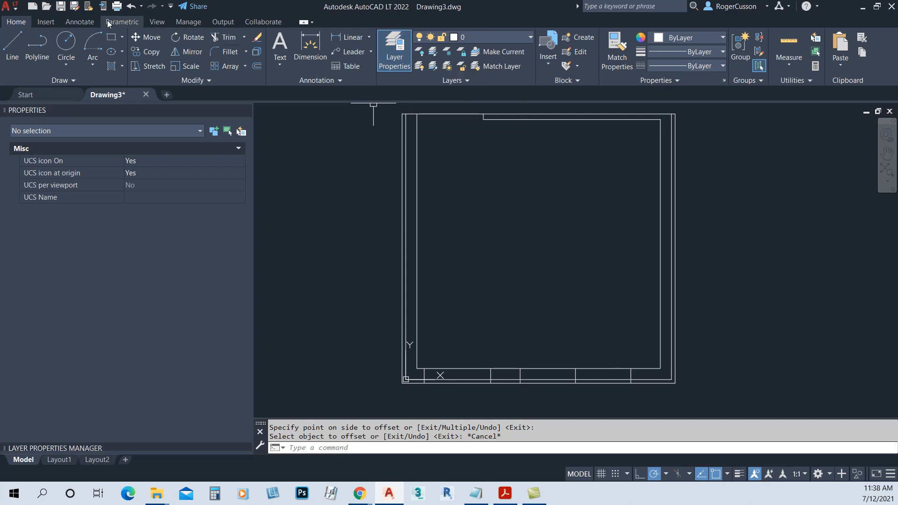
# - Undock the Layer Properties Manager over the drawing area and widen it to show the Transparency and Description columns
pyautogui.click(397, 56)
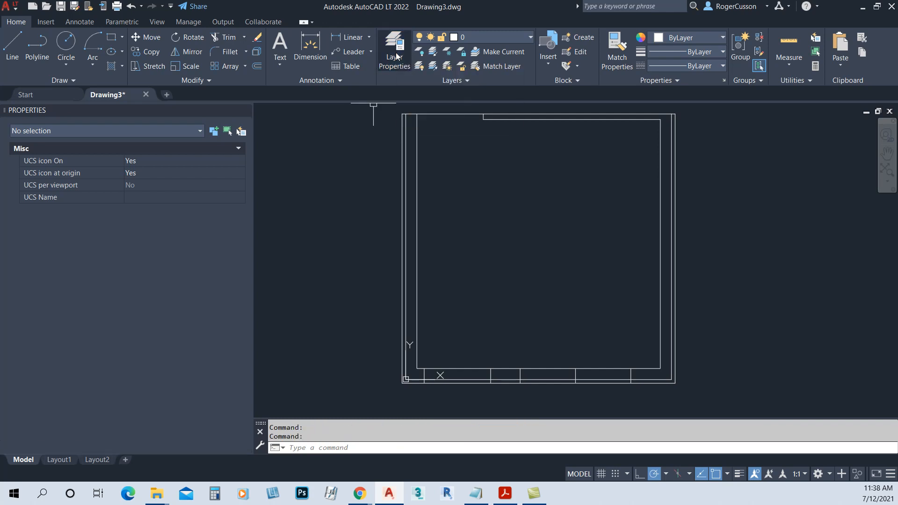
pyautogui.click(396, 56)
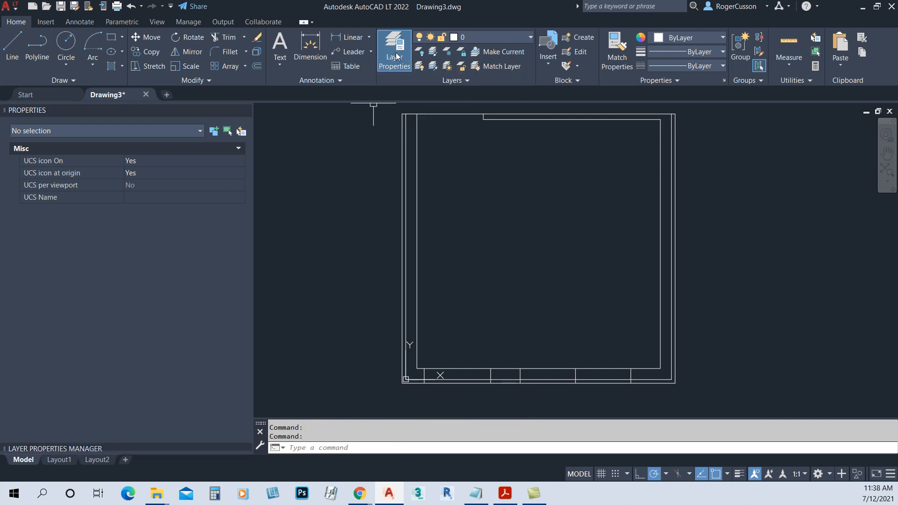
pyautogui.moveTo(134, 440); pyautogui.dragTo(526, 141)
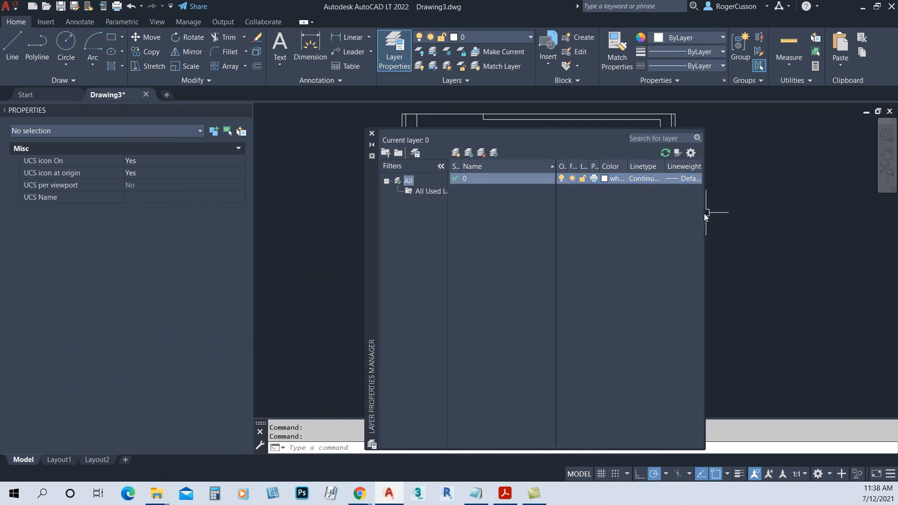
pyautogui.moveTo(705, 213); pyautogui.dragTo(797, 201)
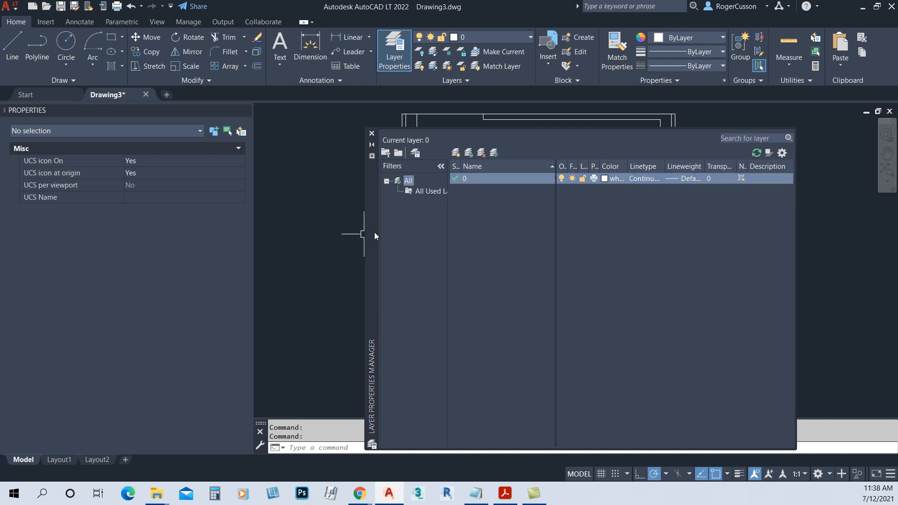
pyautogui.moveTo(370, 236); pyautogui.dragTo(343, 230)
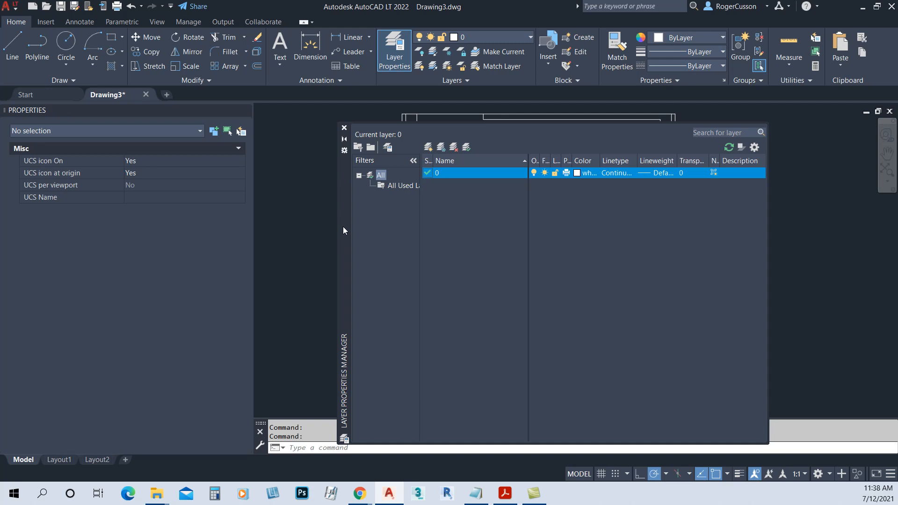
pyautogui.moveTo(343, 226); pyautogui.dragTo(347, 249)
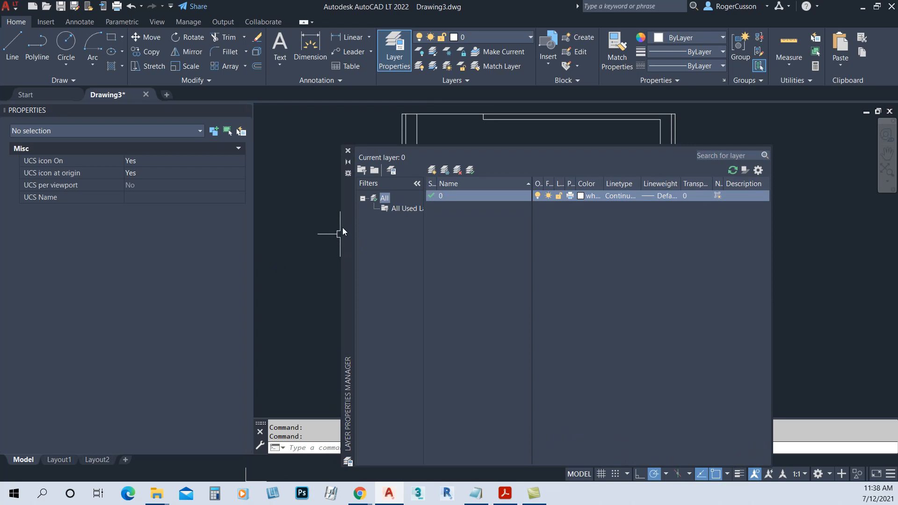
# - Dock the Layer Properties Manager below the Properties palette and increase its height
pyautogui.moveTo(344, 229); pyautogui.dragTo(7, 406)
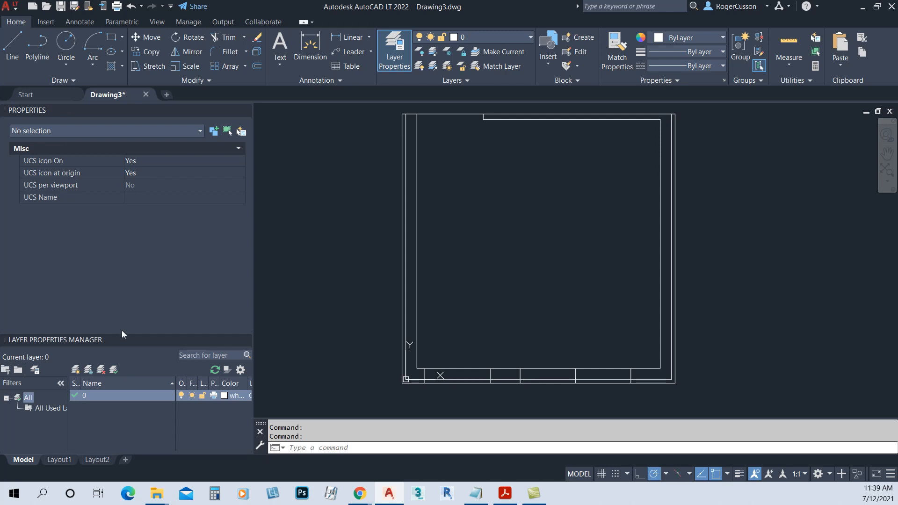
pyautogui.moveTo(122, 333); pyautogui.dragTo(122, 331)
pyautogui.moveTo(118, 301); pyautogui.dragTo(116, 304)
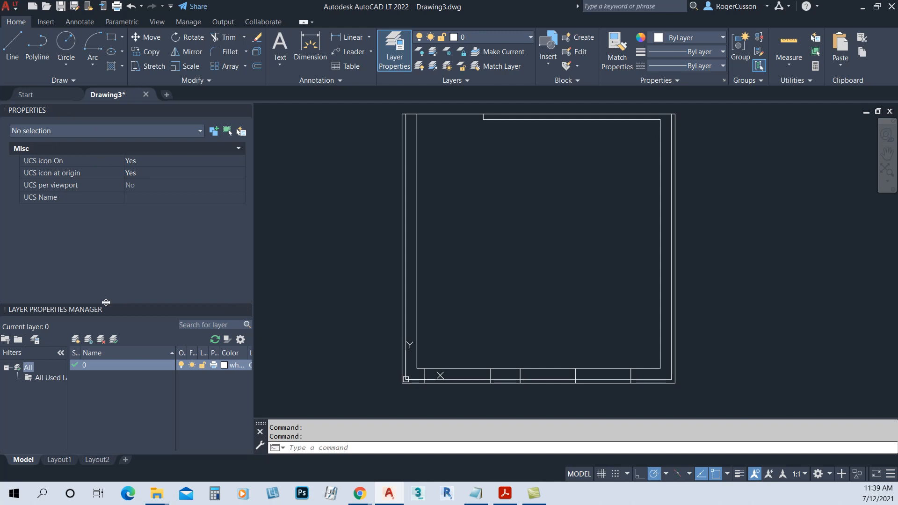
pyautogui.moveTo(105, 302); pyautogui.dragTo(103, 287)
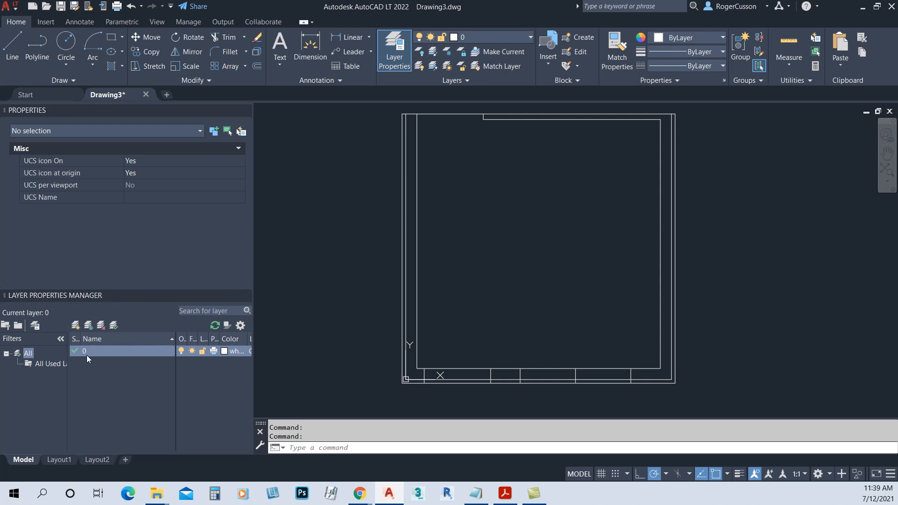
# - Create a new layer named 0_Temp and dismiss its color selection without choosing a color
pyautogui.click(77, 326)
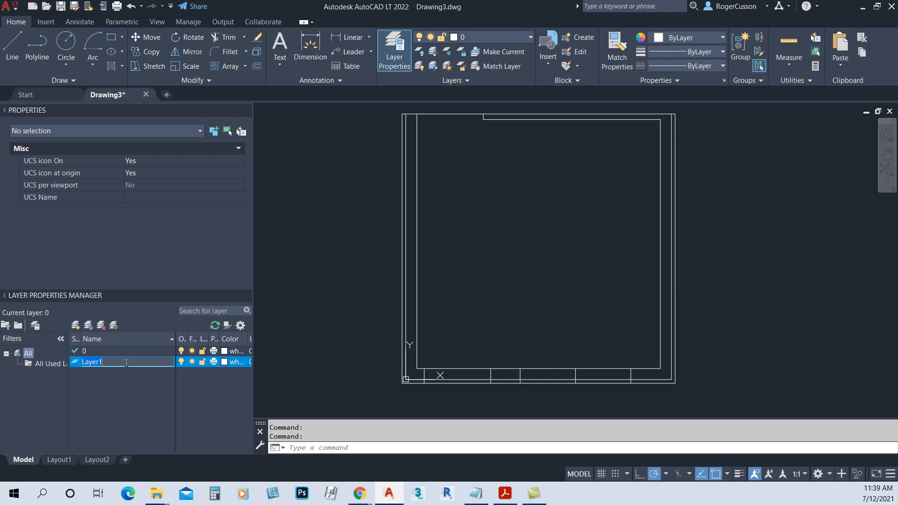
pyautogui.write('Temp')
pyautogui.click(224, 362)
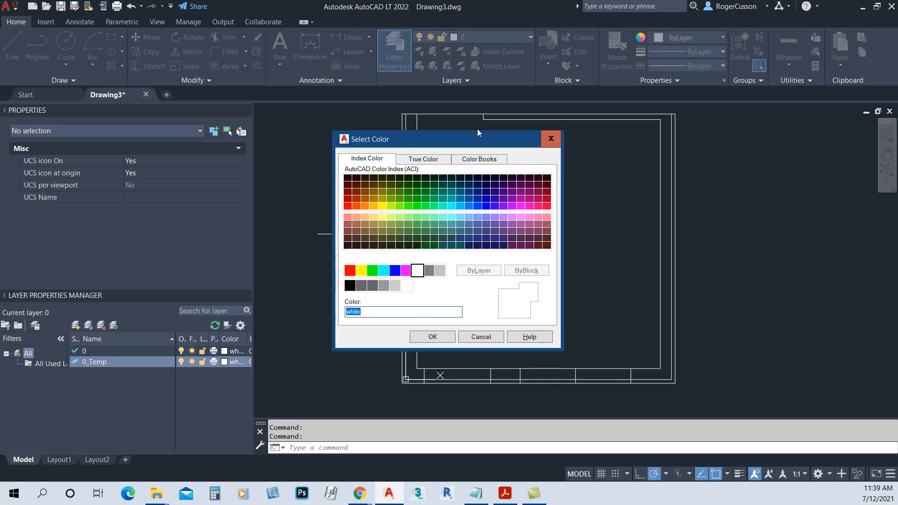
pyautogui.click(545, 139)
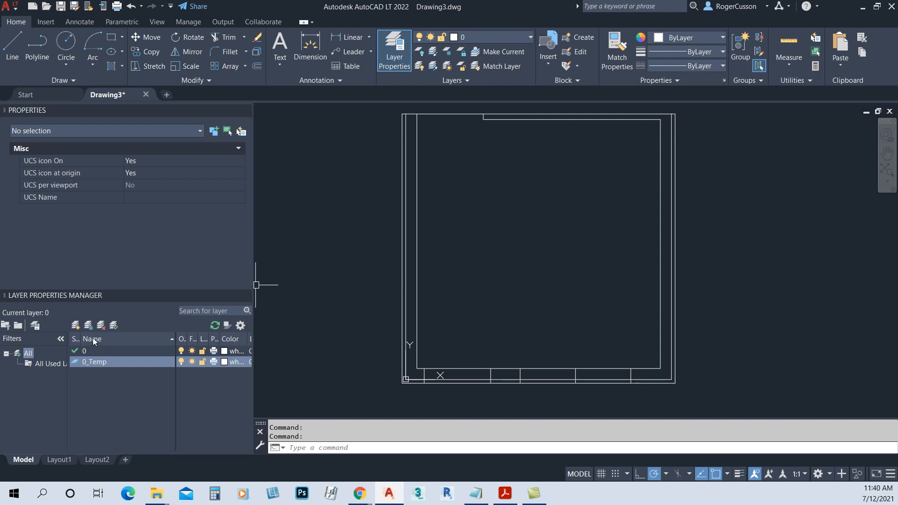
# - Set the color of layer 0_Temp to red
pyautogui.click(225, 362)
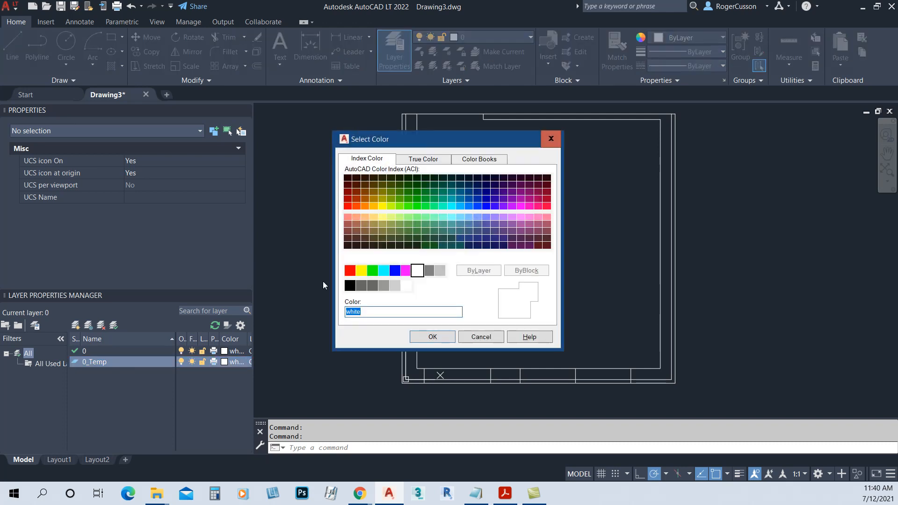
pyautogui.click(349, 271)
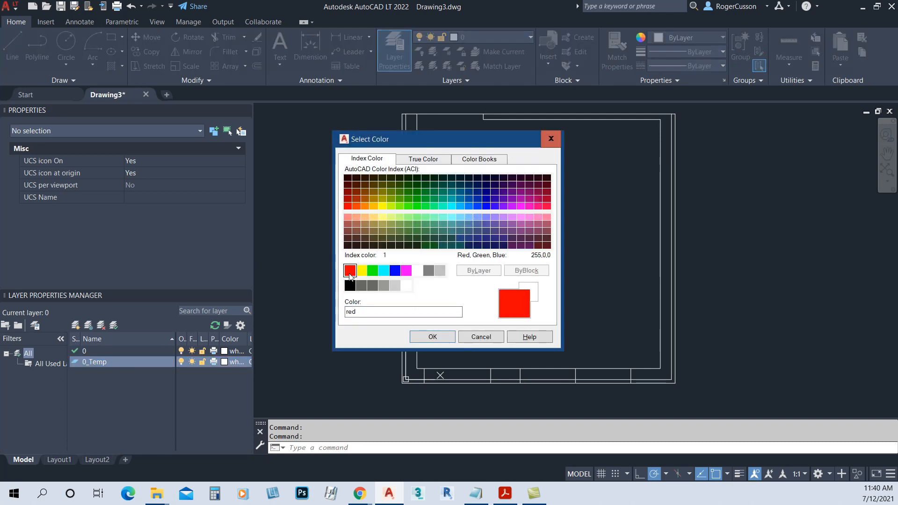
pyautogui.click(433, 337)
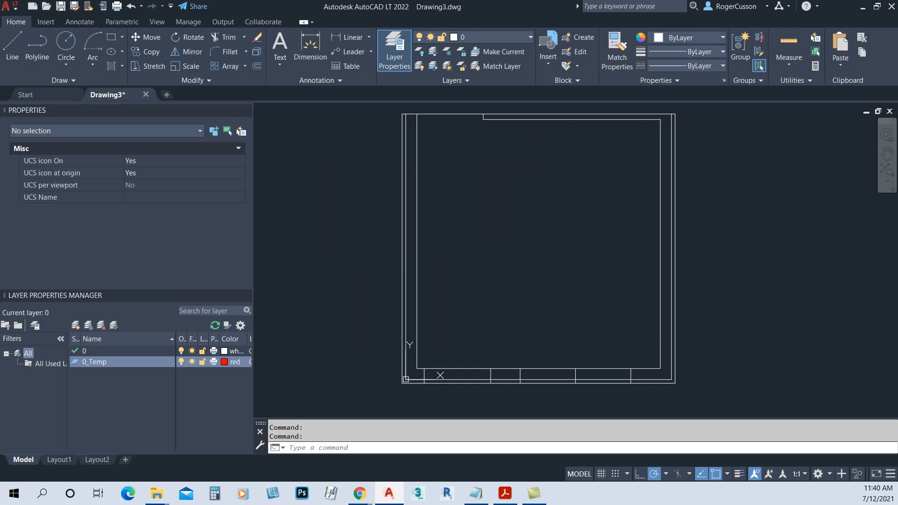
# - Move the three 12' reference lines between the wall faces, on the left, bottom and right sides, to layer 0_Temp
pyautogui.click(408, 288)
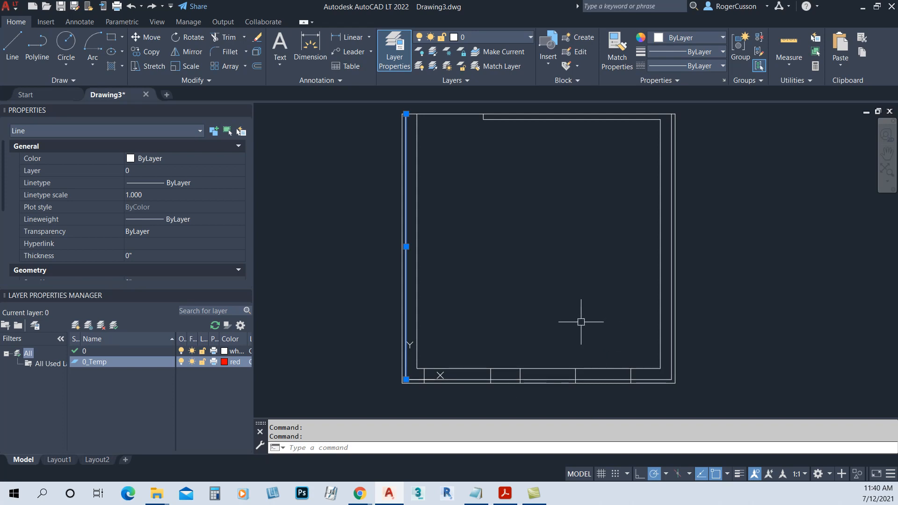
pyautogui.press('Escape')
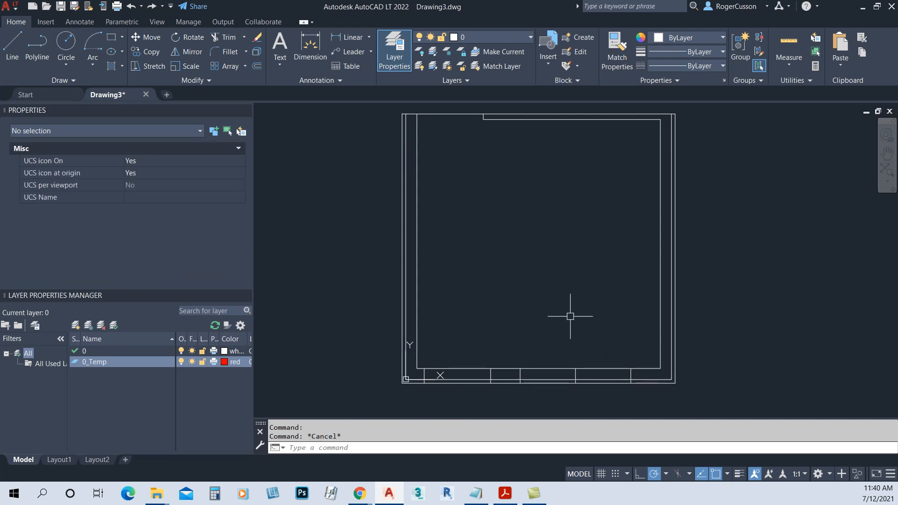
pyautogui.click(406, 316)
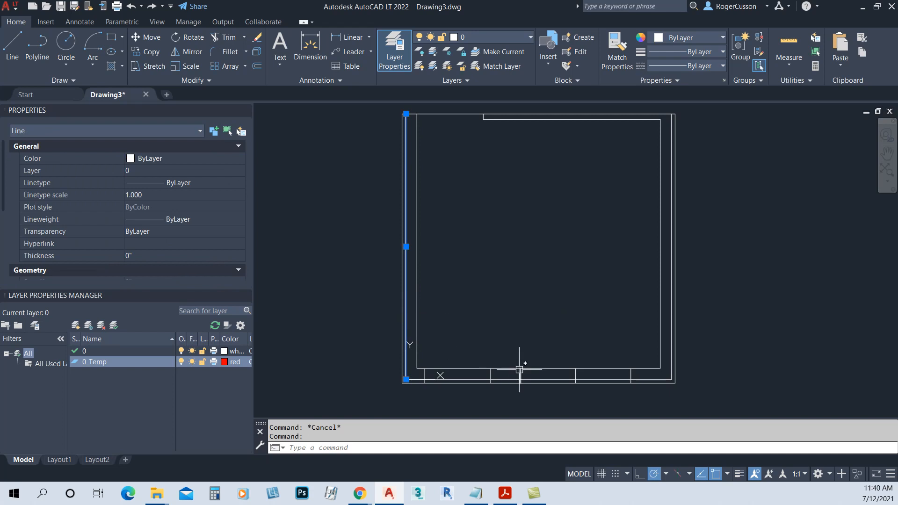
pyautogui.click(531, 379)
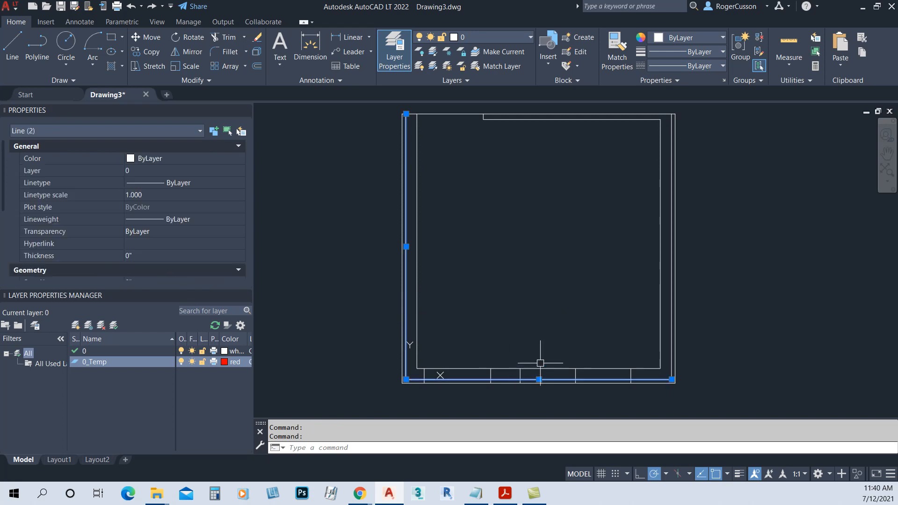
pyautogui.click(669, 305)
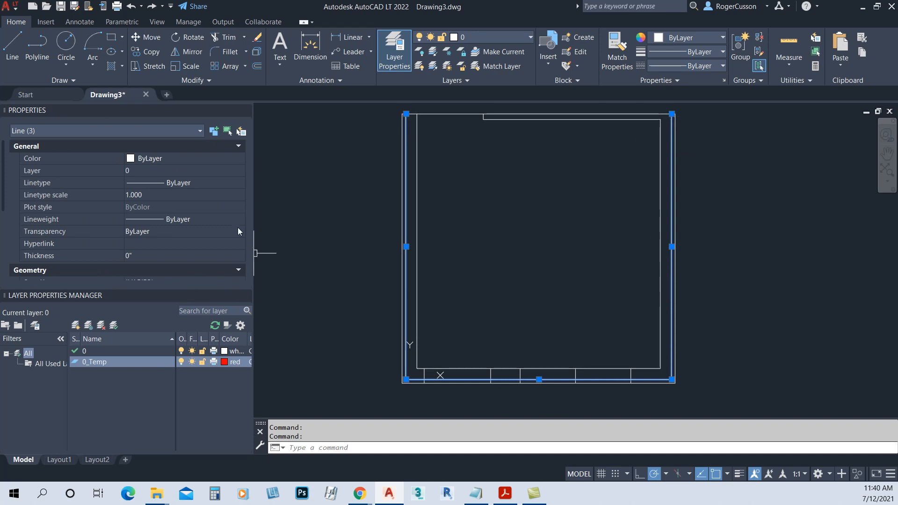
pyautogui.click(486, 39)
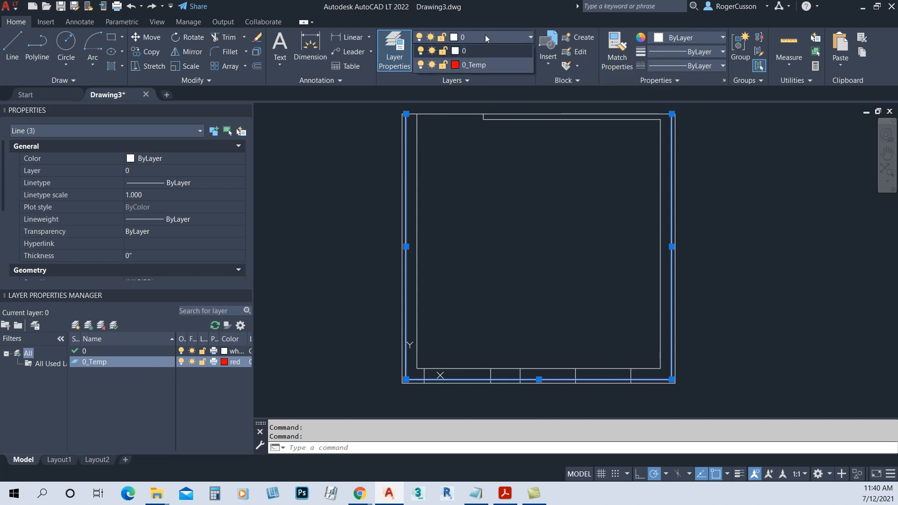
pyautogui.click(481, 66)
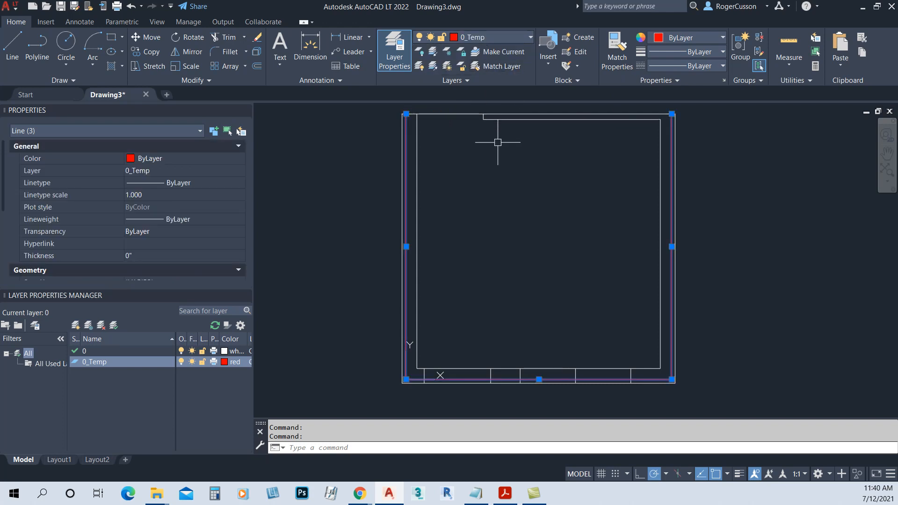
pyautogui.press('Escape')
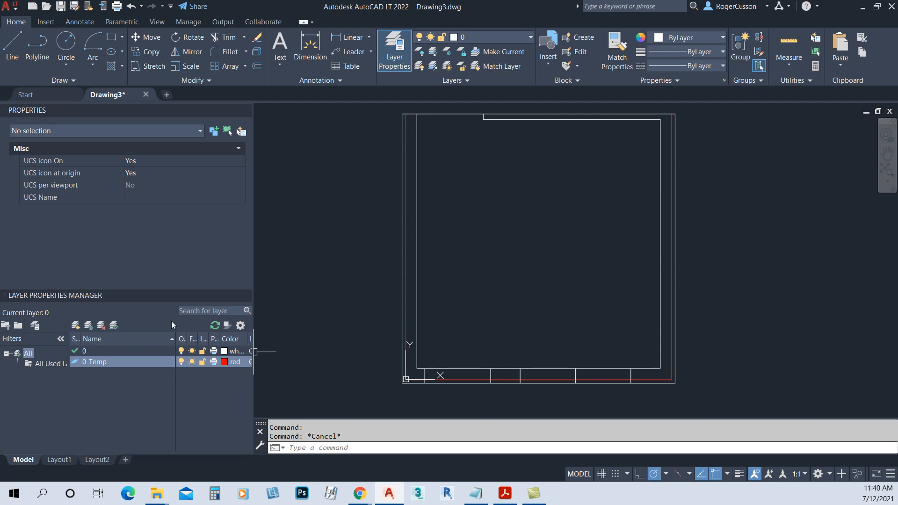
# - Turn off layer 0_Temp to hide the reference lines
pyautogui.click(181, 361)
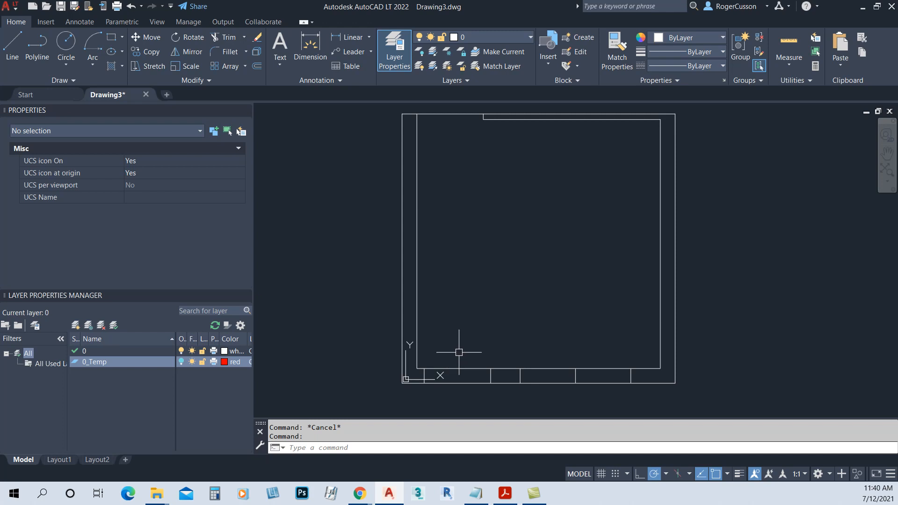
pyautogui.scroll(2, 459, 352)
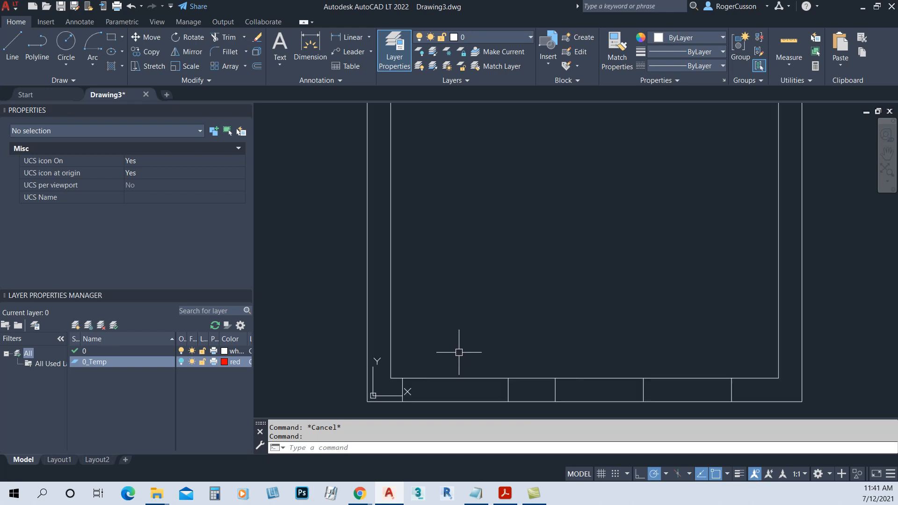
pyautogui.scroll(-2, 459, 352)
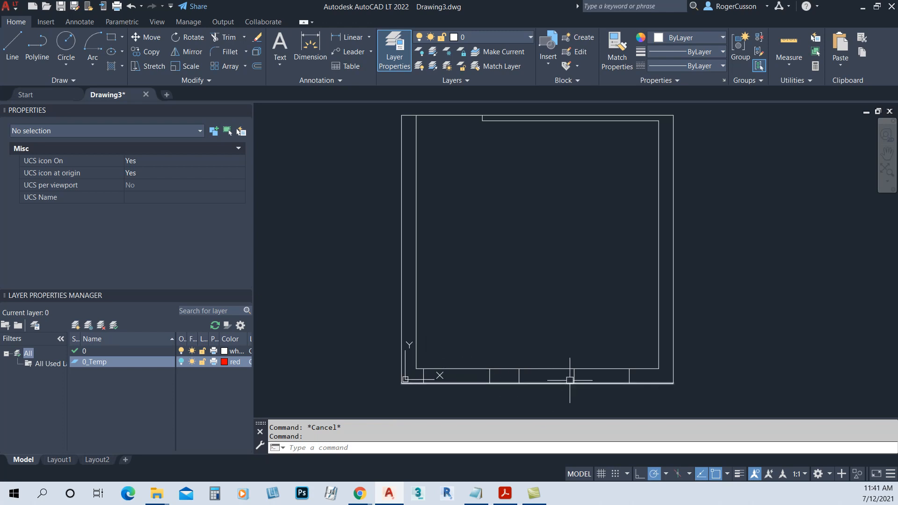
# - Draw a 36-inch line straight up from the inner end of the 36-inch opening's left jamb in the bottom wall
pyautogui.write('L')
pyautogui.press('Return')
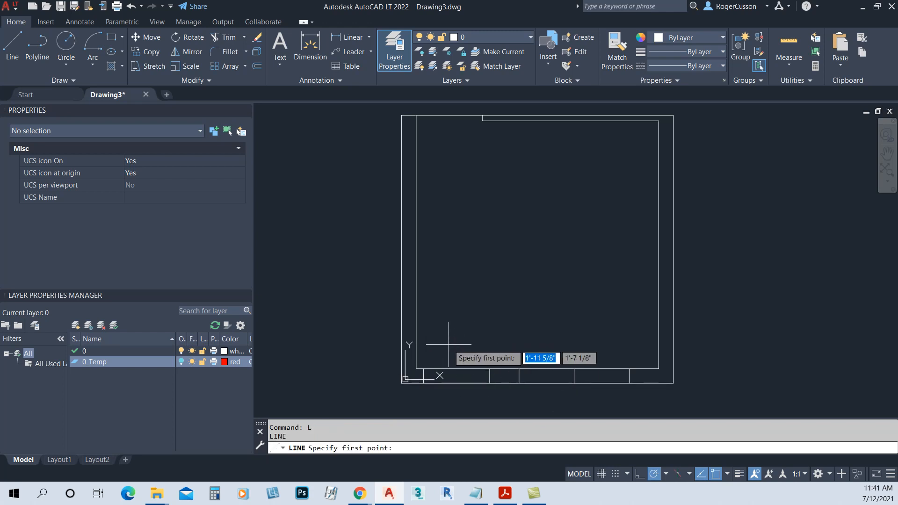
pyautogui.click(423, 368)
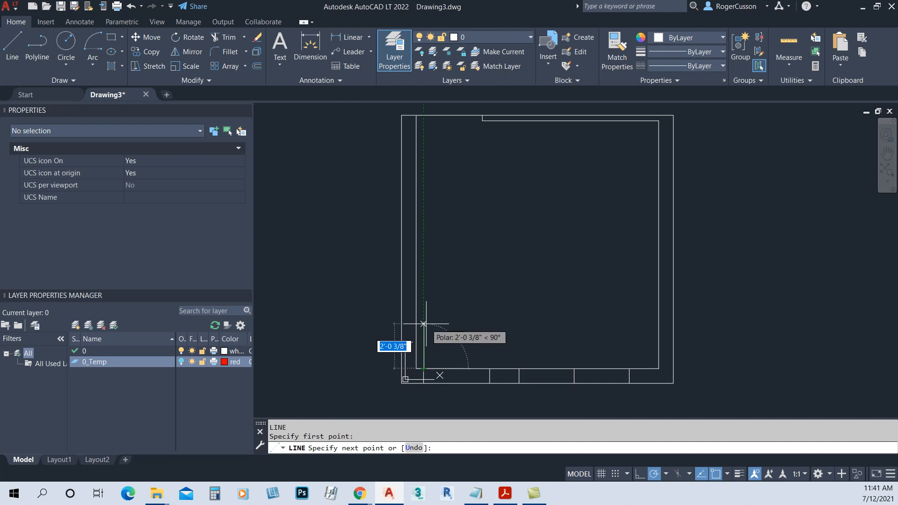
pyautogui.write('3')
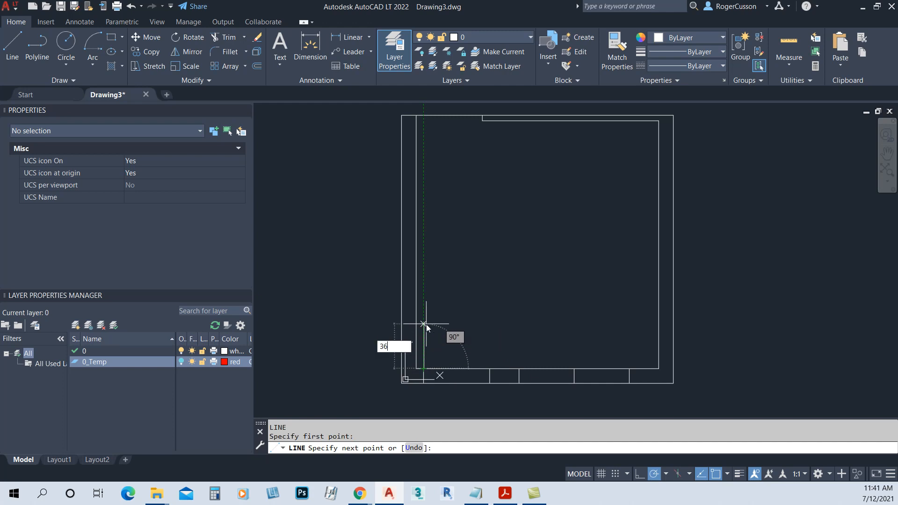
pyautogui.write('6')
pyautogui.press('Return')
# - Continue the line 2 inches to the right and down to the wall's inner face, and close it into a door leaf
pyautogui.scroll(4, 421, 318)
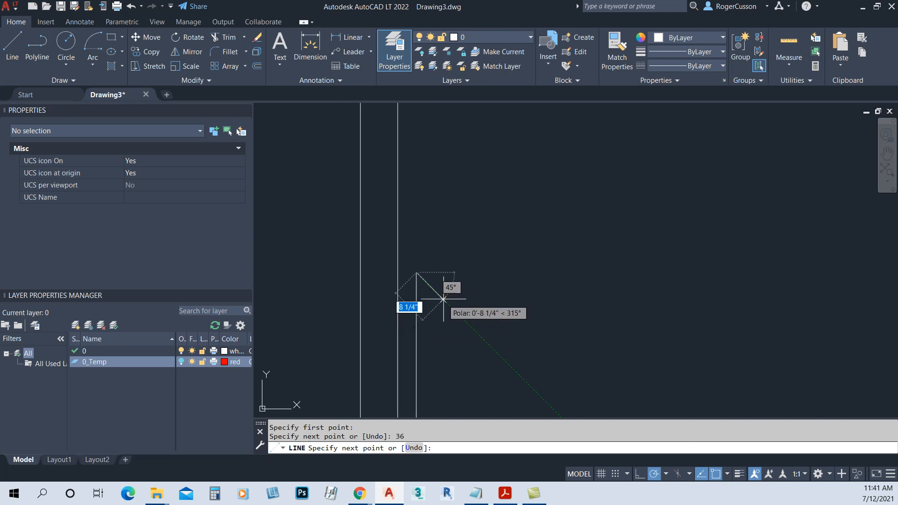
pyautogui.scroll(2, 438, 281)
pyautogui.scroll(-2, 435, 275)
pyautogui.moveTo(435, 273); pyautogui.dragTo(432, 260, button='middle')
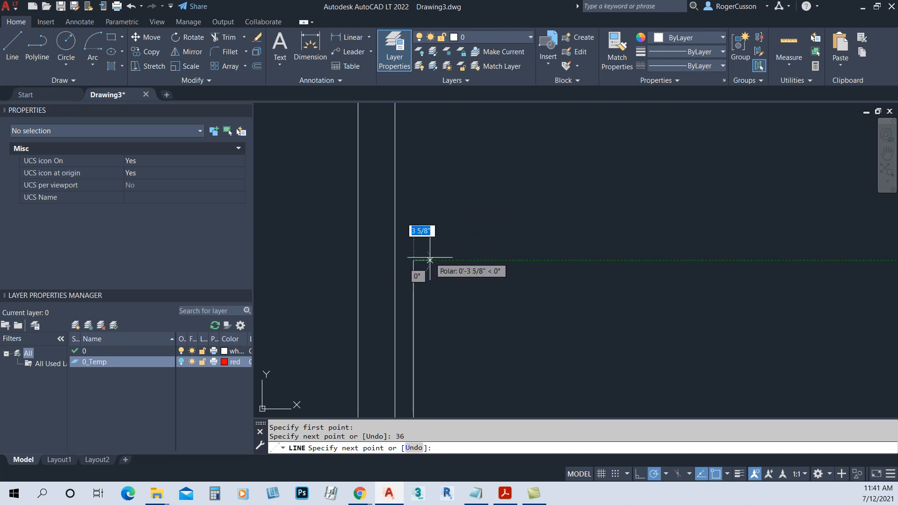
pyautogui.write('2')
pyautogui.press('Return')
pyautogui.scroll(-3, 419, 258)
pyautogui.scroll(1, 415, 321)
pyautogui.scroll(2, 435, 322)
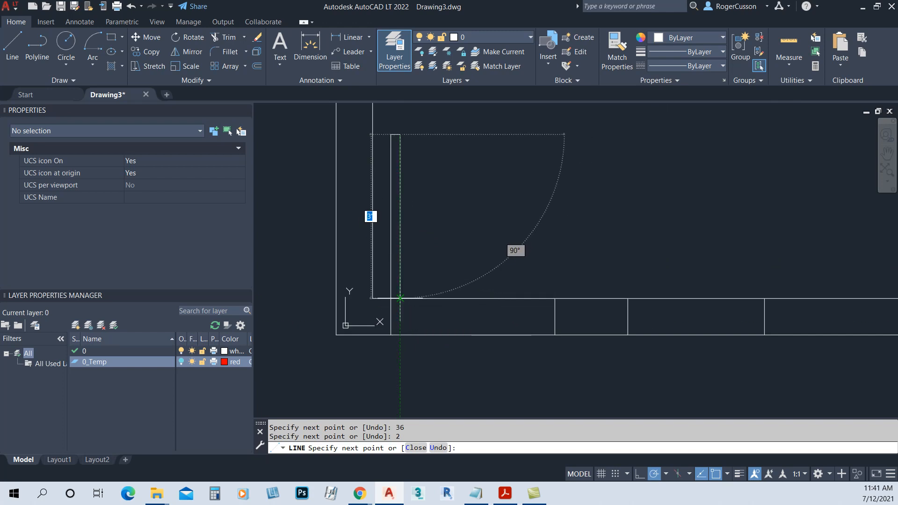
pyautogui.click(400, 297)
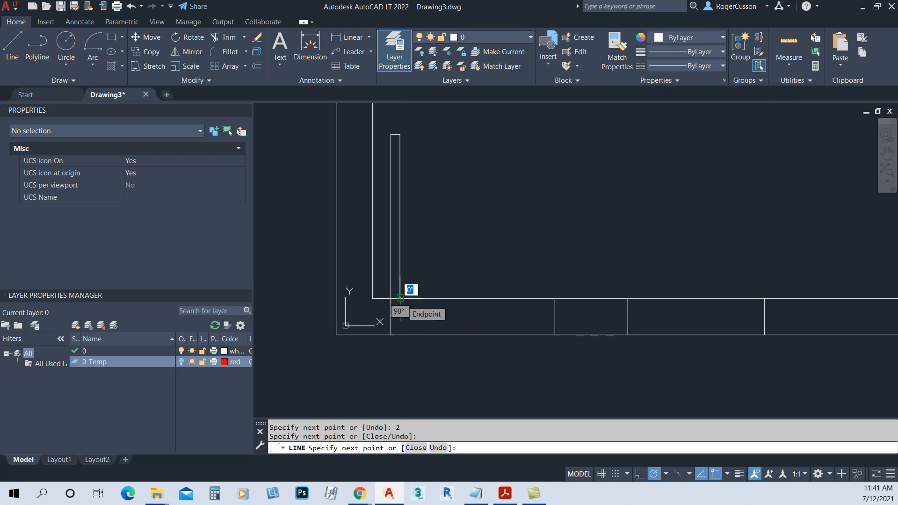
pyautogui.write('c')
pyautogui.press('Return')
# - Offset the bottom wall's outer line 5 inches toward the room's interior
pyautogui.scroll(-2, 587, 309)
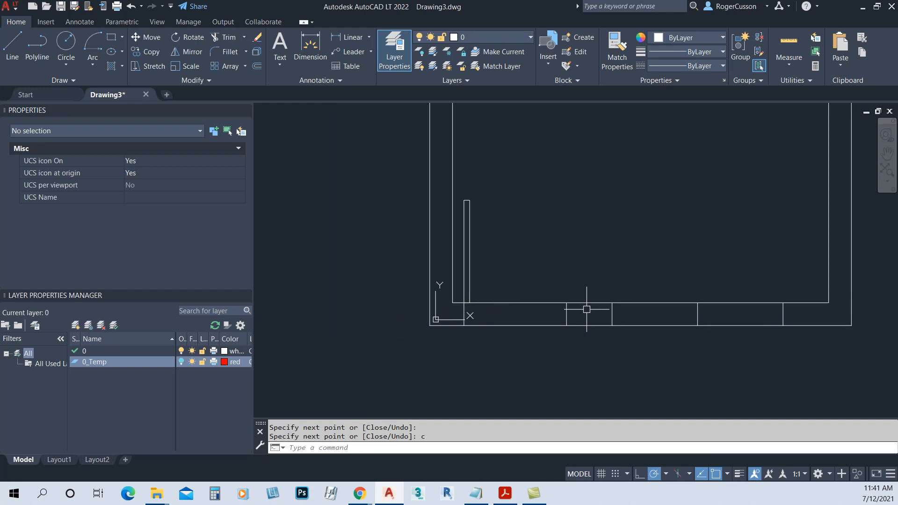
pyautogui.moveTo(657, 298); pyautogui.dragTo(552, 269, button='middle')
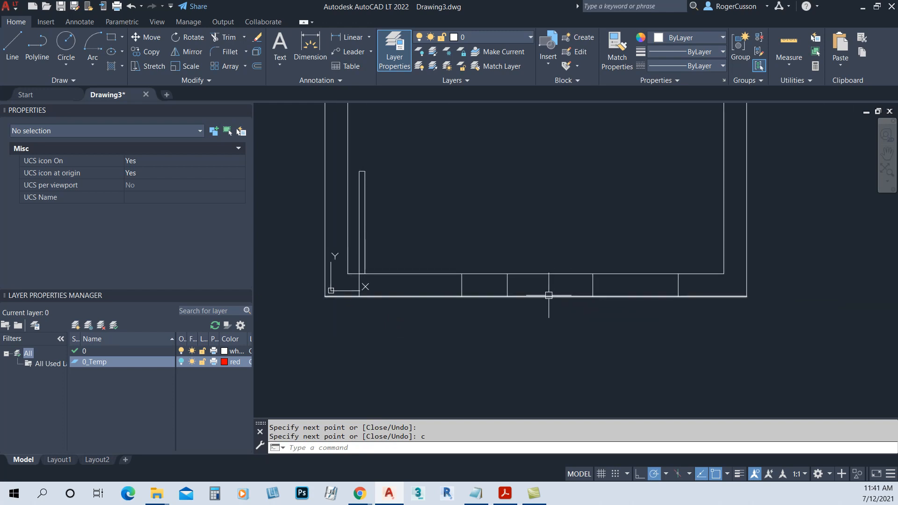
pyautogui.write('o')
pyautogui.press('Return')
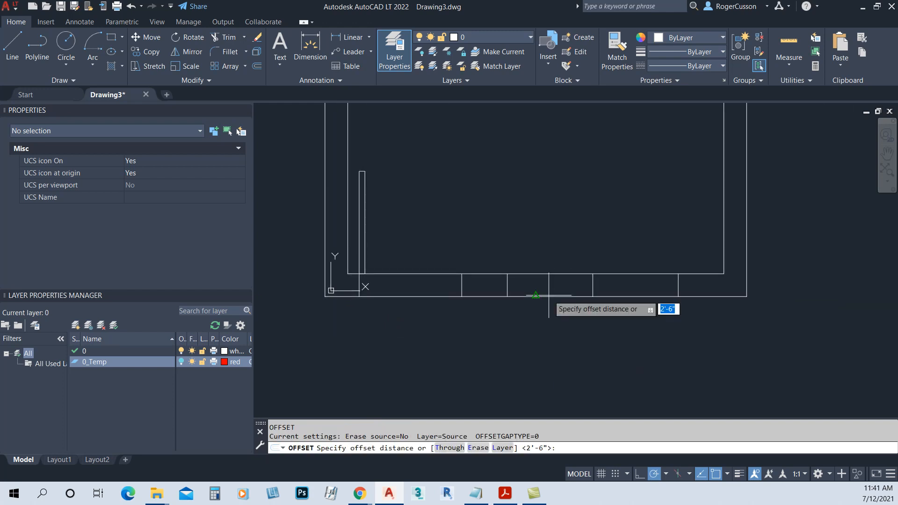
pyautogui.write('5')
pyautogui.press('Return')
pyautogui.click(550, 295)
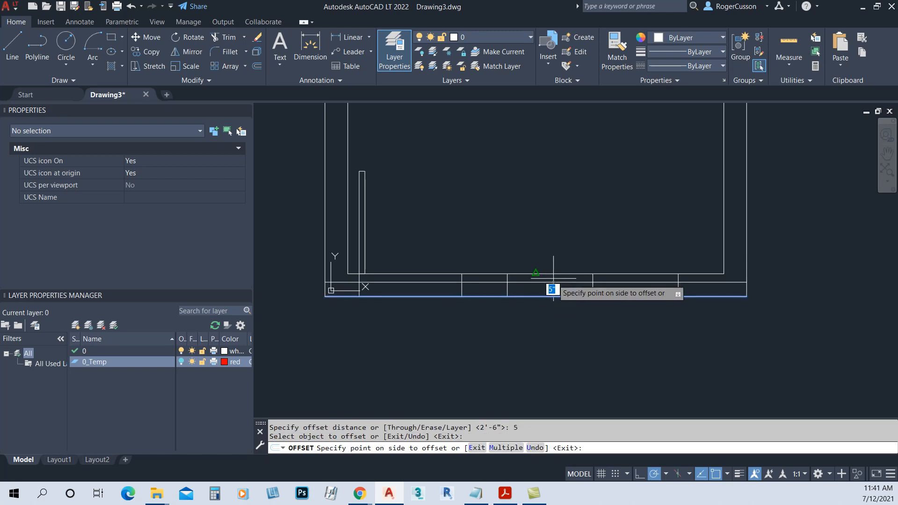
pyautogui.click(561, 251)
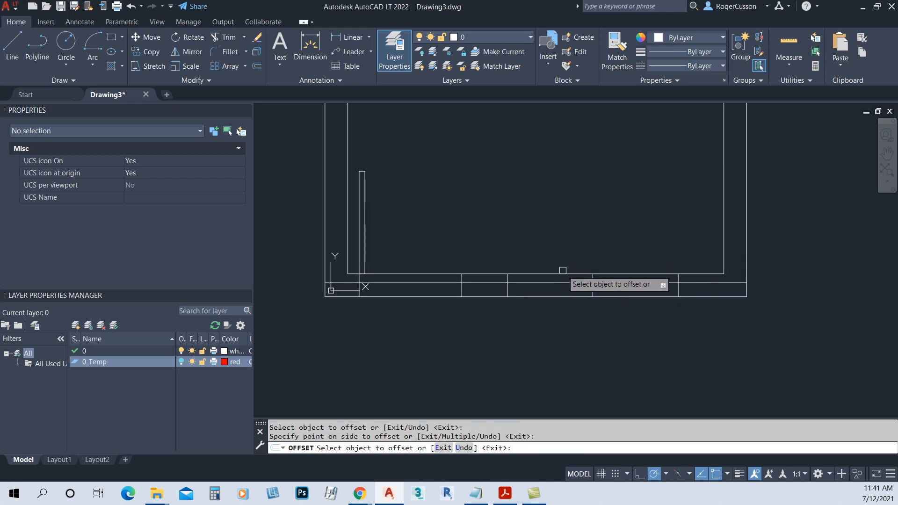
pyautogui.press('Escape')
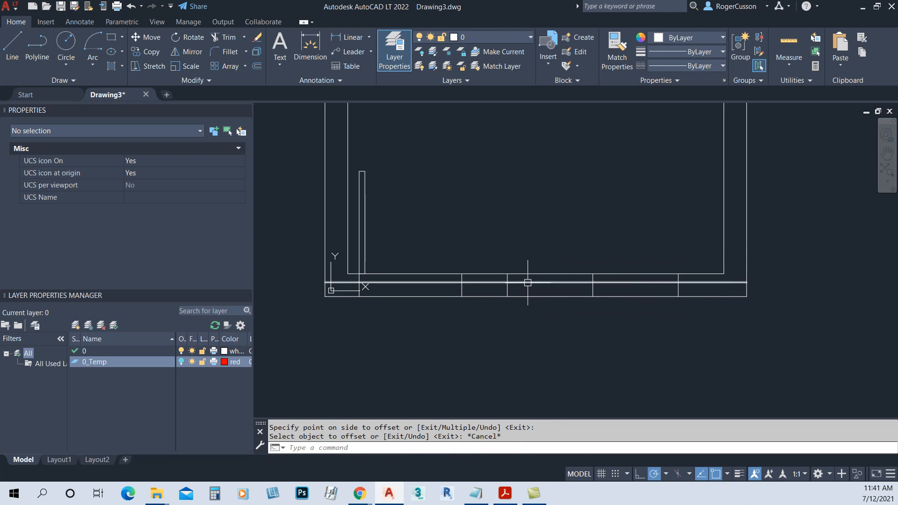
# - Trim the offset line between the two openings and to the right of the 60-inch opening
pyautogui.write('tr')
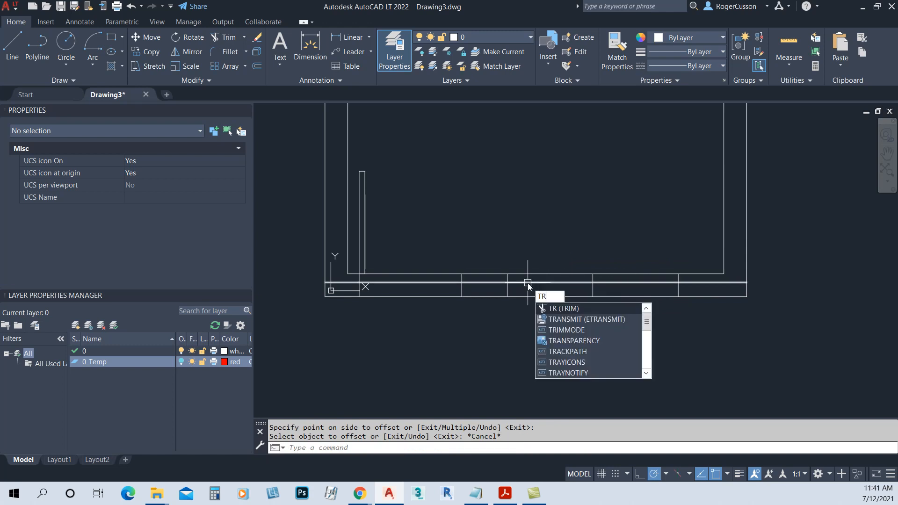
pyautogui.press('Return')
pyautogui.click(486, 282)
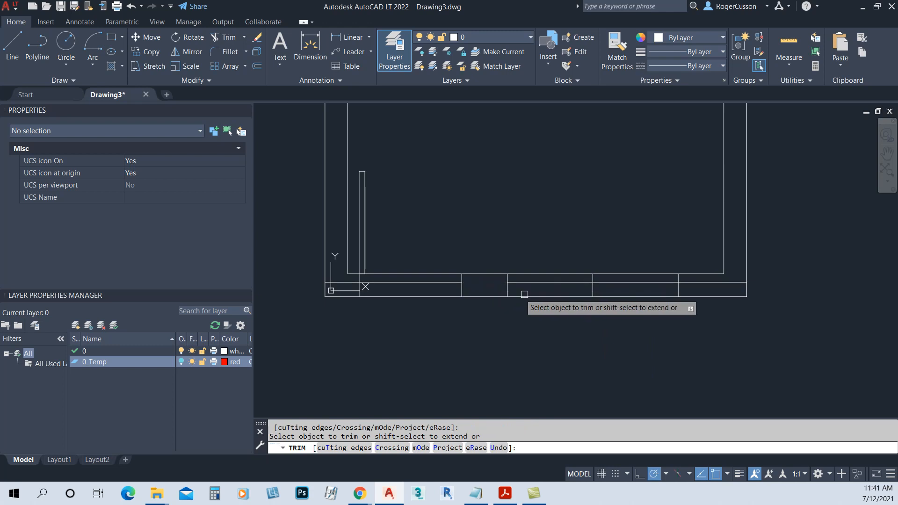
pyautogui.click(707, 283)
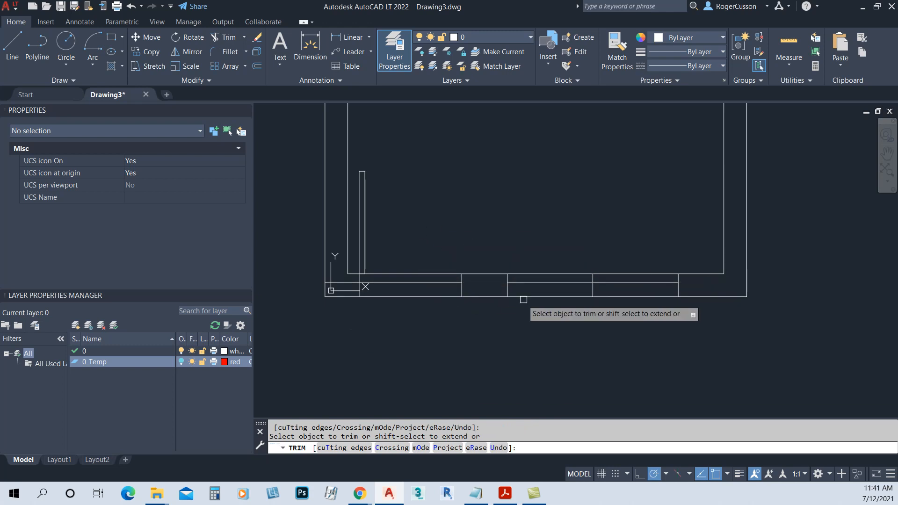
pyautogui.press('Escape')
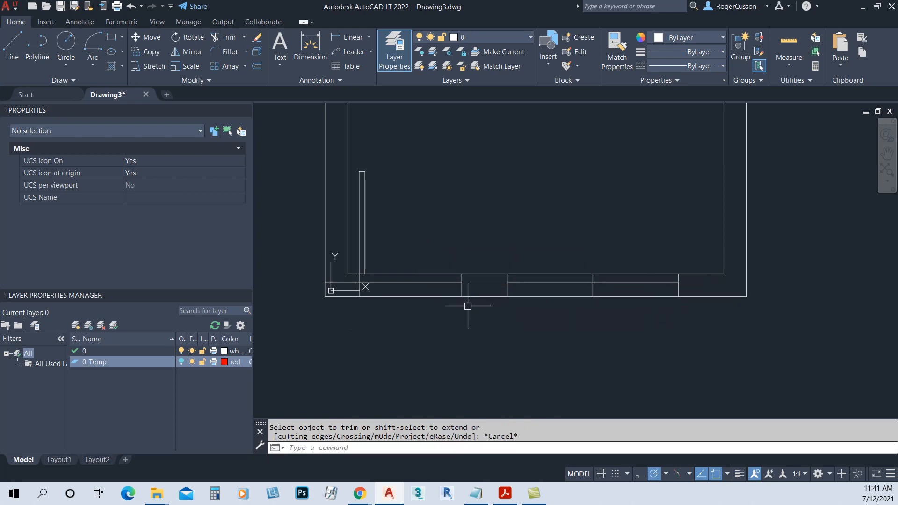
# - Erase the leftover offset line segment across the door opening and the wall's lower-left corner
pyautogui.click(396, 282)
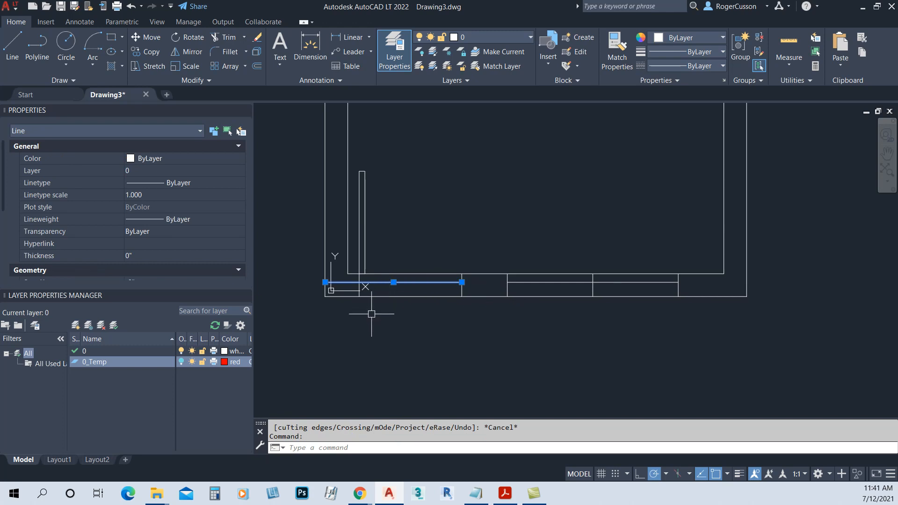
pyautogui.write('e')
pyautogui.press('Return')
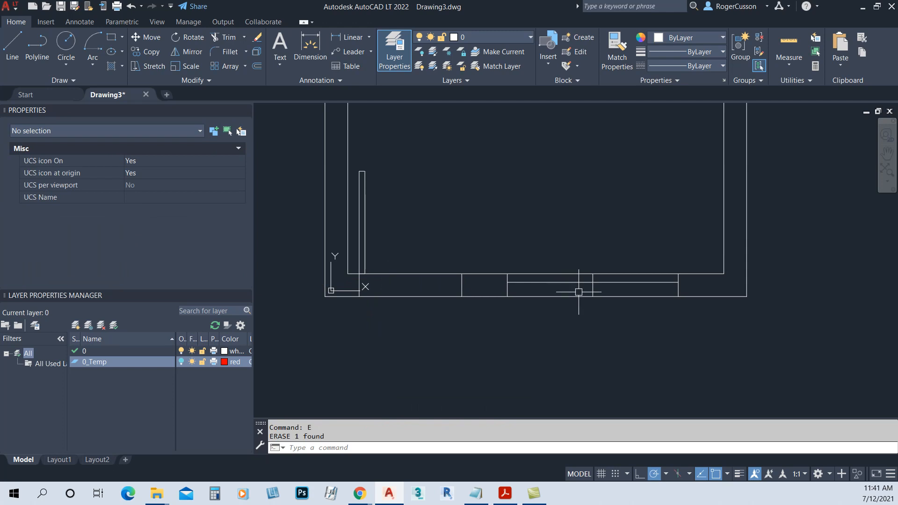
pyautogui.scroll(2, 580, 291)
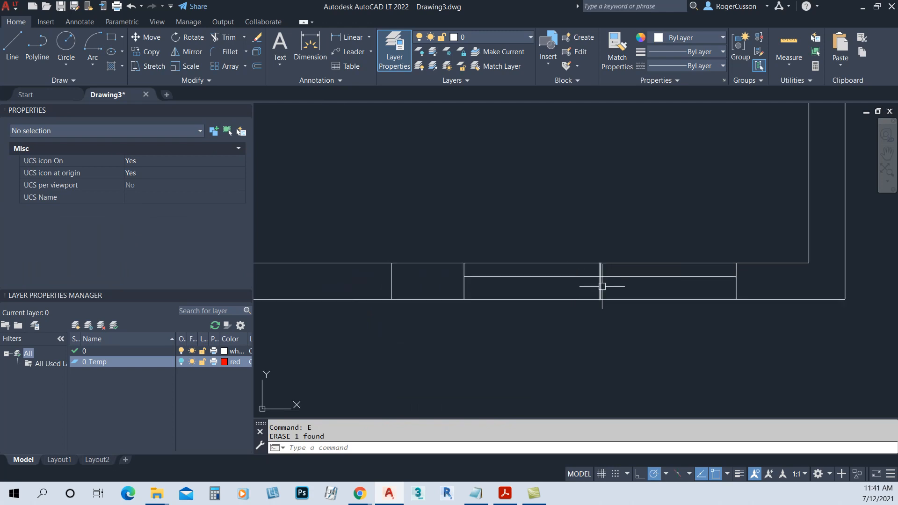
pyautogui.scroll(-3, 602, 283)
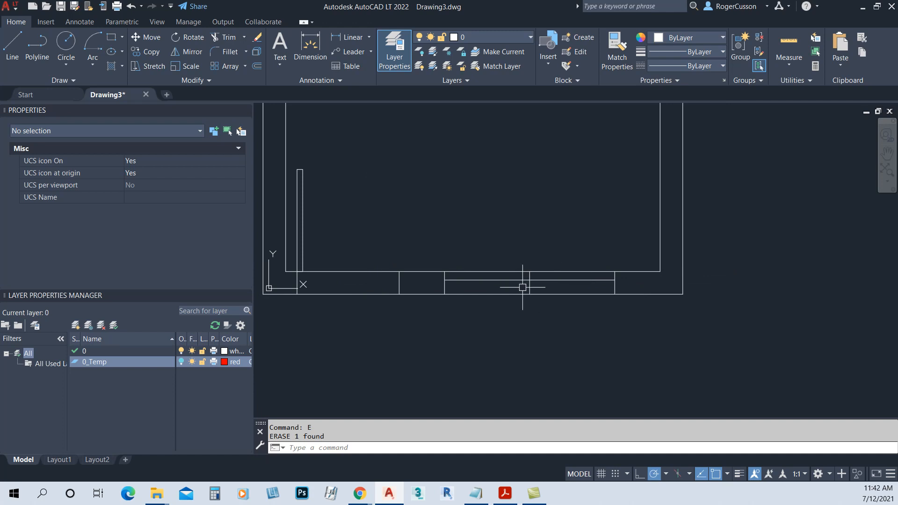
# - Offset the left and right edges of the 60-inch window 2 inches toward the window's interior
pyautogui.press('Return')
pyautogui.scroll(4, 448, 304)
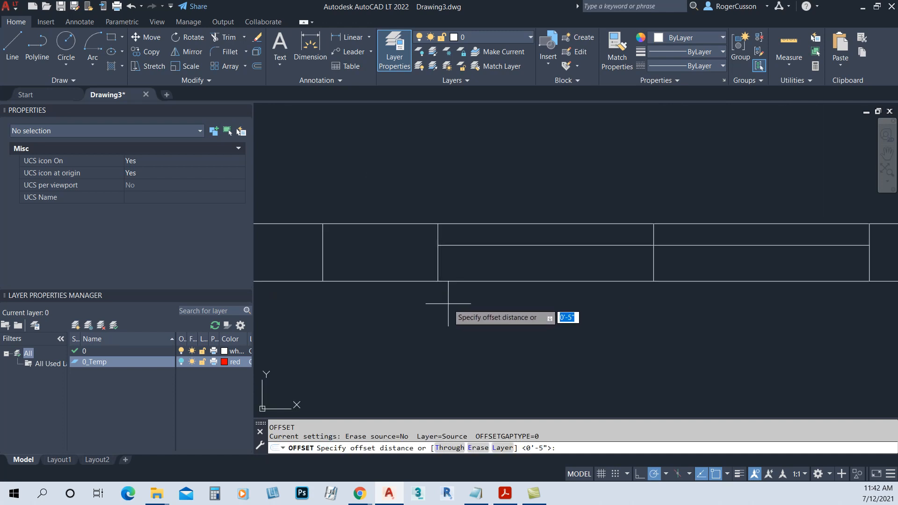
pyautogui.write('2')
pyautogui.press('Return')
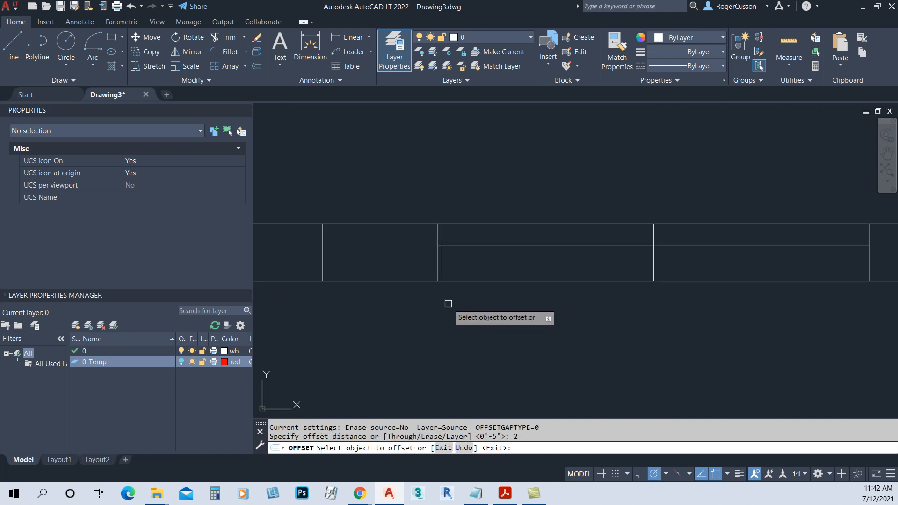
pyautogui.click(440, 259)
pyautogui.click(446, 254)
pyautogui.scroll(-4, 503, 277)
pyautogui.scroll(5, 631, 270)
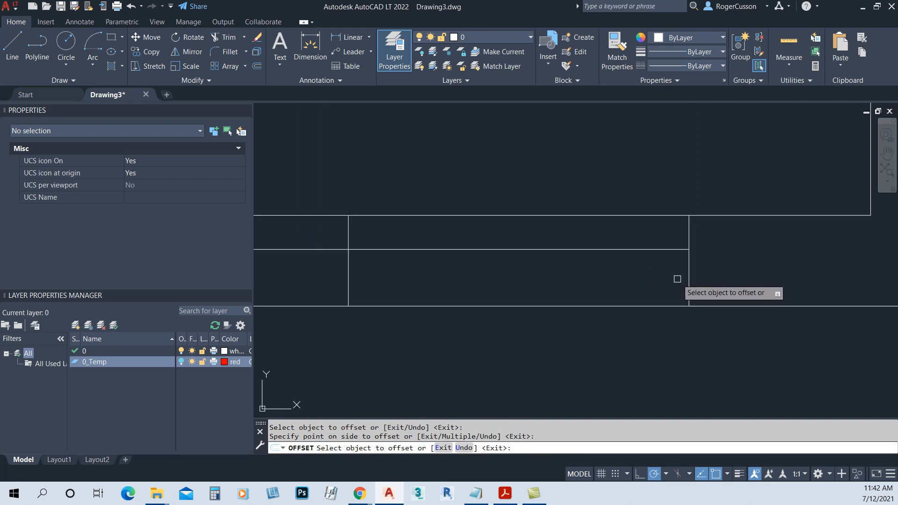
pyautogui.click(686, 276)
pyautogui.click(654, 282)
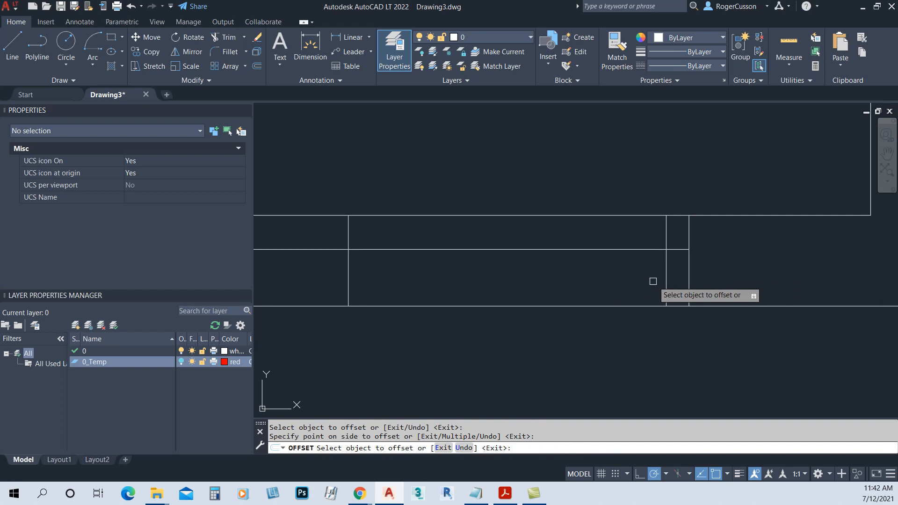
pyautogui.press('Return')
# - Offset the window's vertical center line 1 inch to each side
pyautogui.scroll(-2, 393, 286)
pyautogui.moveTo(393, 285); pyautogui.dragTo(433, 286, button='middle')
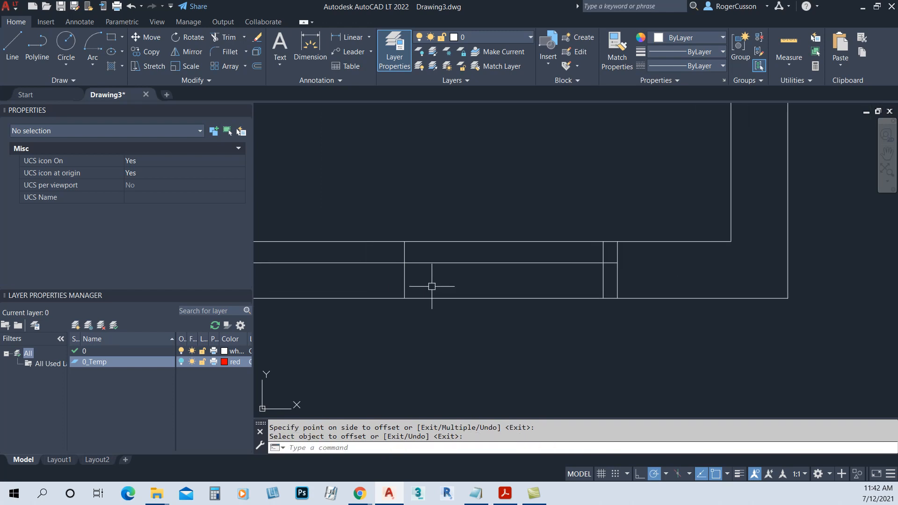
pyautogui.press('Return')
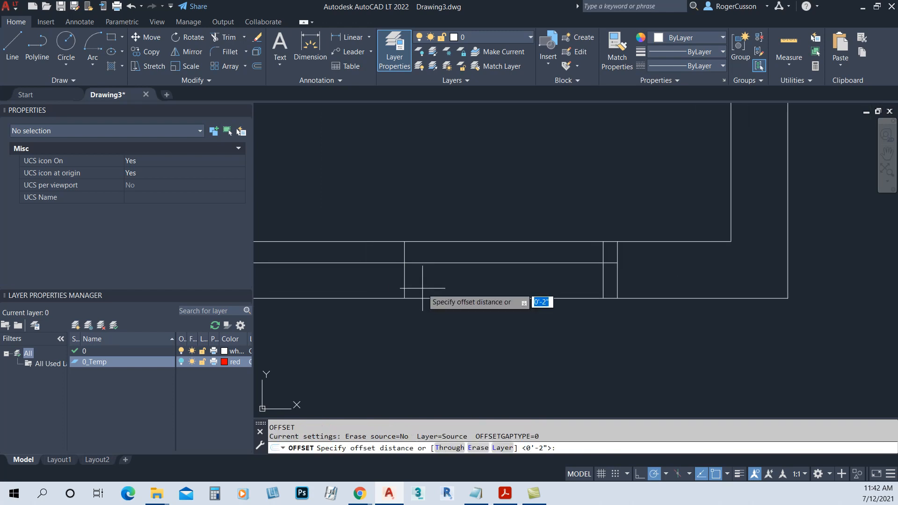
pyautogui.write('1')
pyautogui.press('Return')
pyautogui.click(405, 273)
pyautogui.click(423, 277)
pyautogui.click(404, 273)
pyautogui.click(393, 283)
pyautogui.scroll(-5, 393, 283)
pyautogui.moveTo(407, 293); pyautogui.dragTo(434, 298, button='middle')
pyautogui.scroll(5, 403, 298)
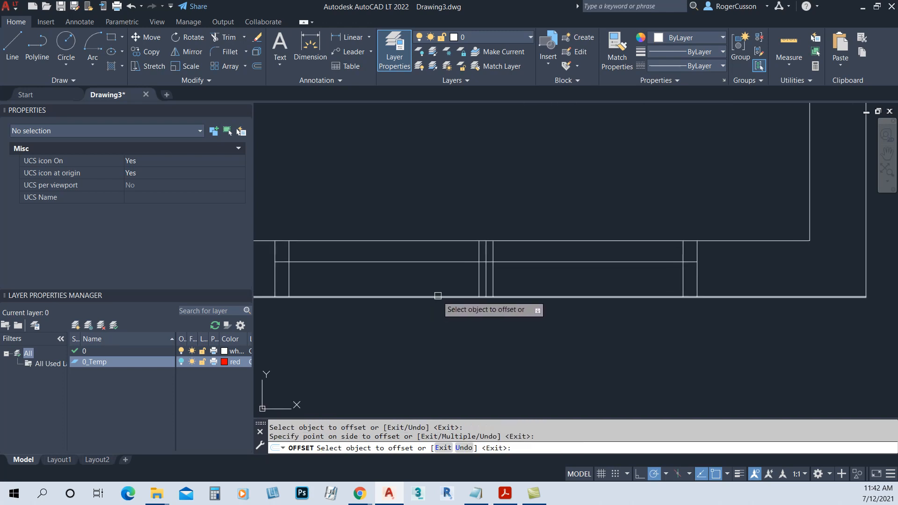
pyautogui.press('Escape')
# - Trim the inner frame lines and center lines above the window's horizontal line, keeping the outer window edges full height
pyautogui.scroll(-1, 516, 266)
pyautogui.scroll(-1, 516, 264)
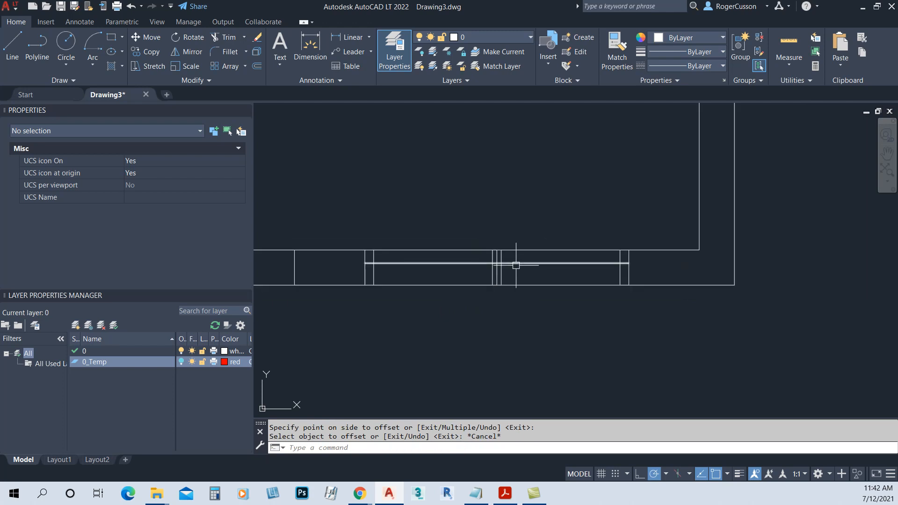
pyautogui.write('tr')
pyautogui.press('Return')
pyautogui.scroll(4, 613, 260)
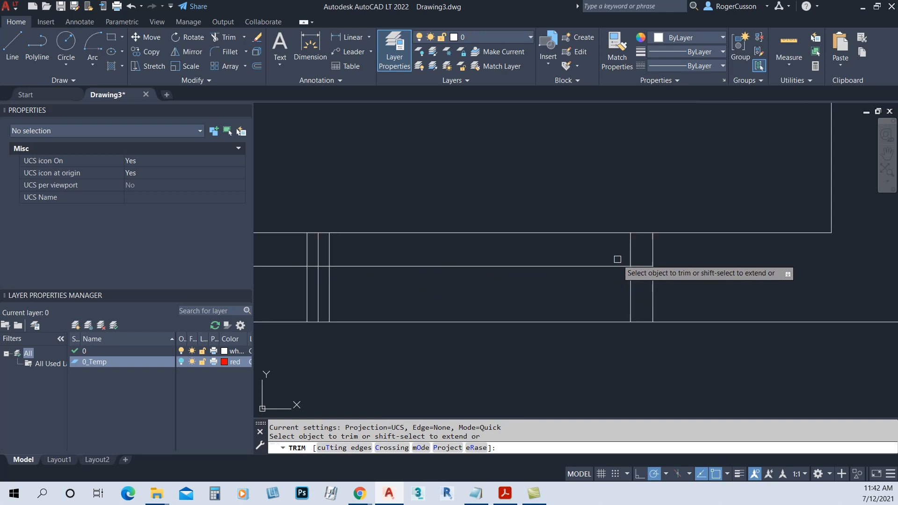
pyautogui.click(630, 253)
pyautogui.scroll(-4, 468, 249)
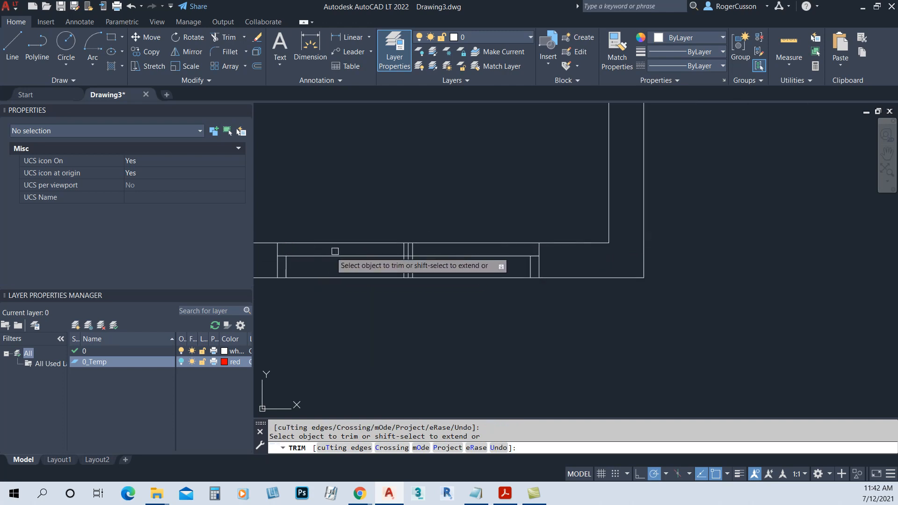
pyautogui.scroll(5, 299, 248)
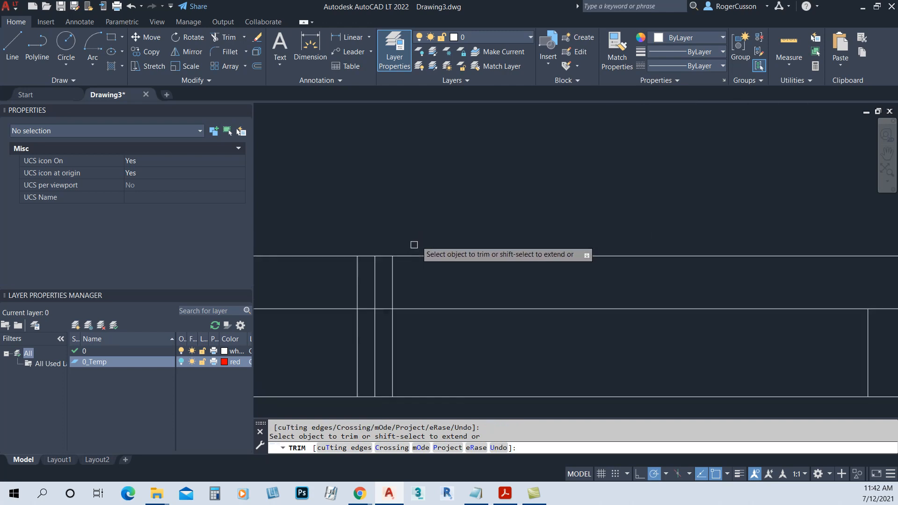
pyautogui.click(423, 273)
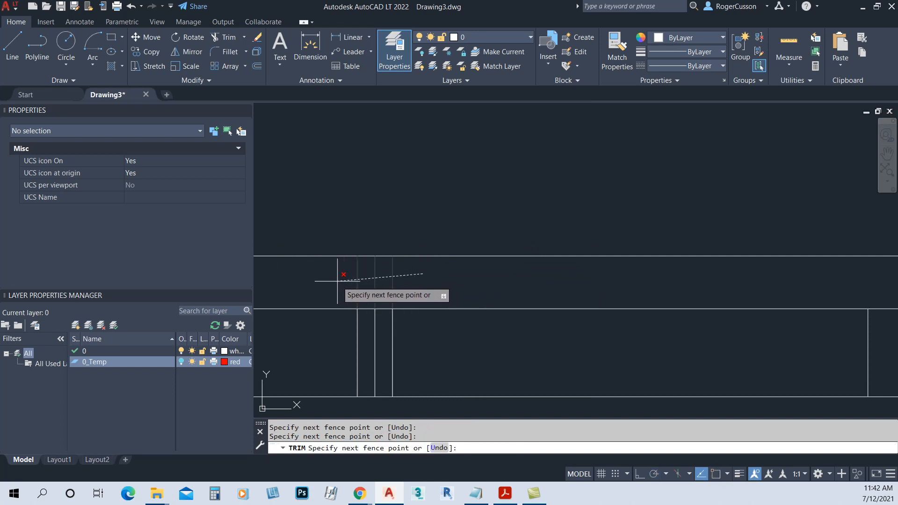
pyautogui.press('Return')
pyautogui.scroll(-2, 487, 269)
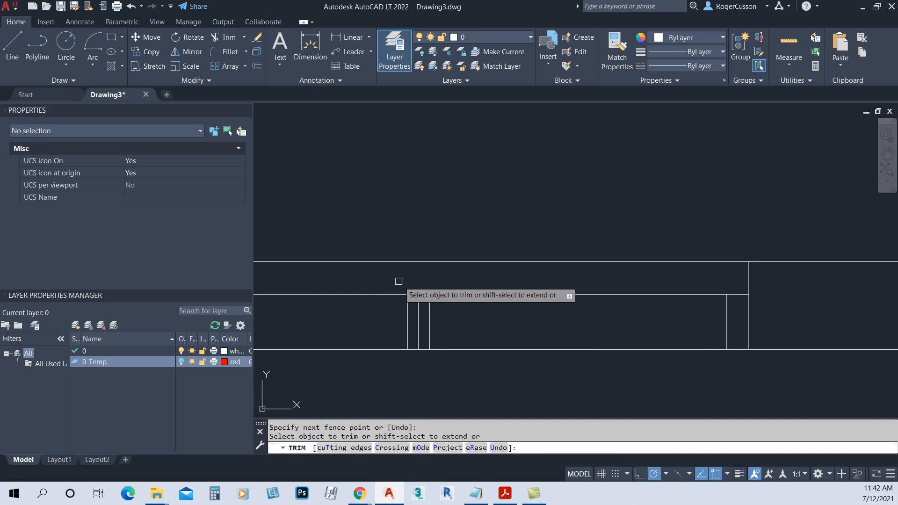
pyautogui.scroll(-2, 405, 282)
pyautogui.moveTo(410, 303); pyautogui.dragTo(488, 291, button='middle')
pyautogui.scroll(2, 437, 299)
pyautogui.scroll(-2, 451, 300)
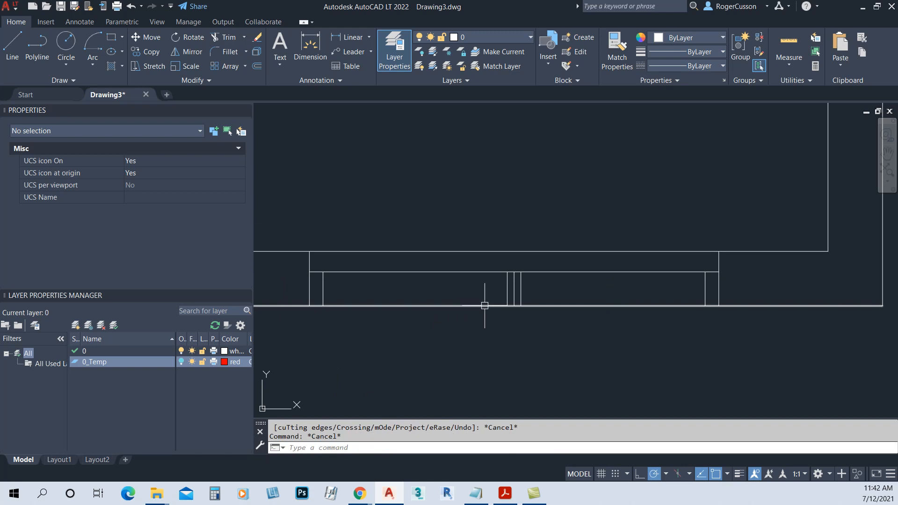
# - Move the window's vertical center line to the 0_Temp layer
pyautogui.click(513, 291)
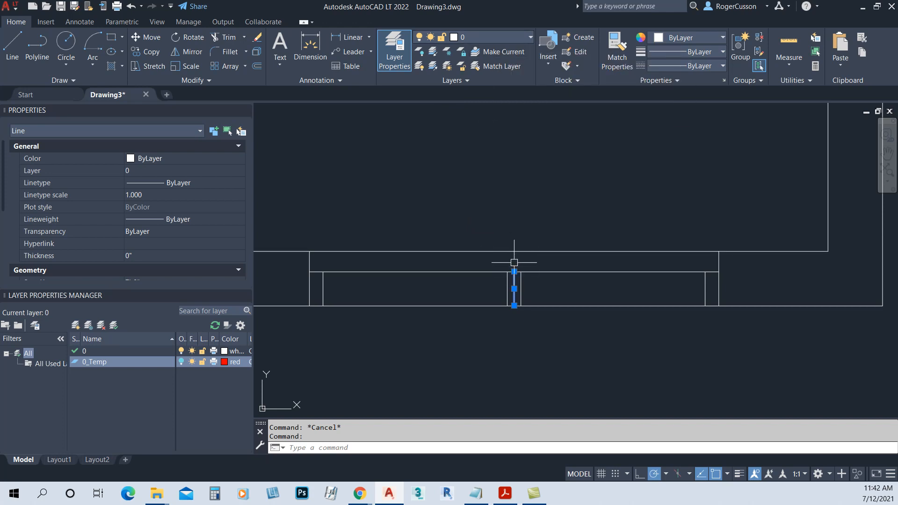
pyautogui.click(521, 37)
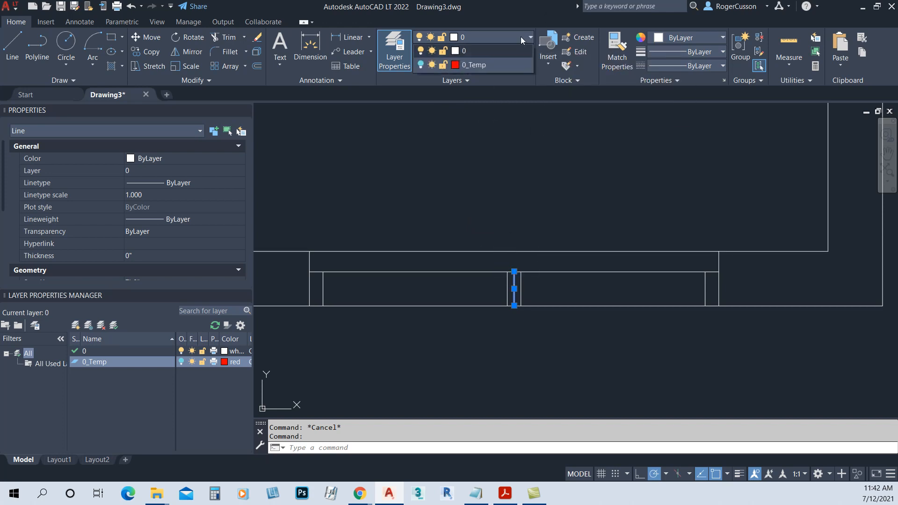
pyautogui.click(487, 63)
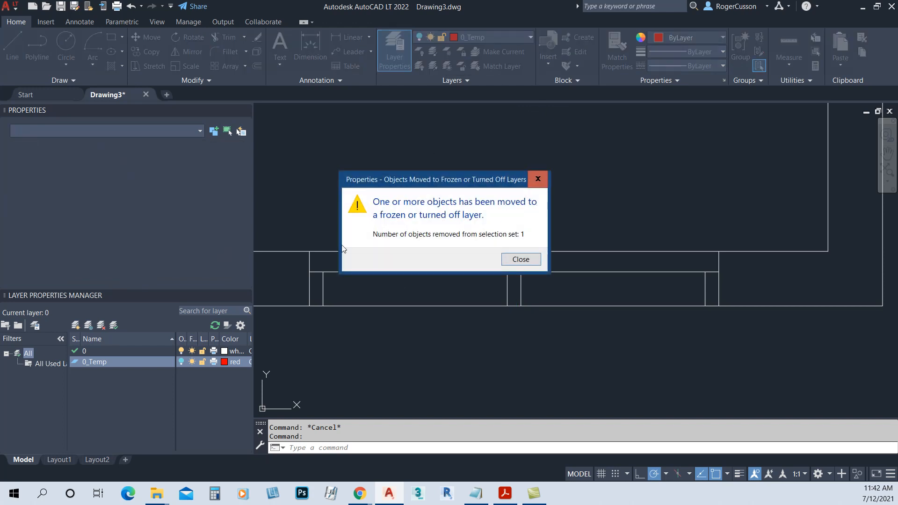
pyautogui.click(519, 261)
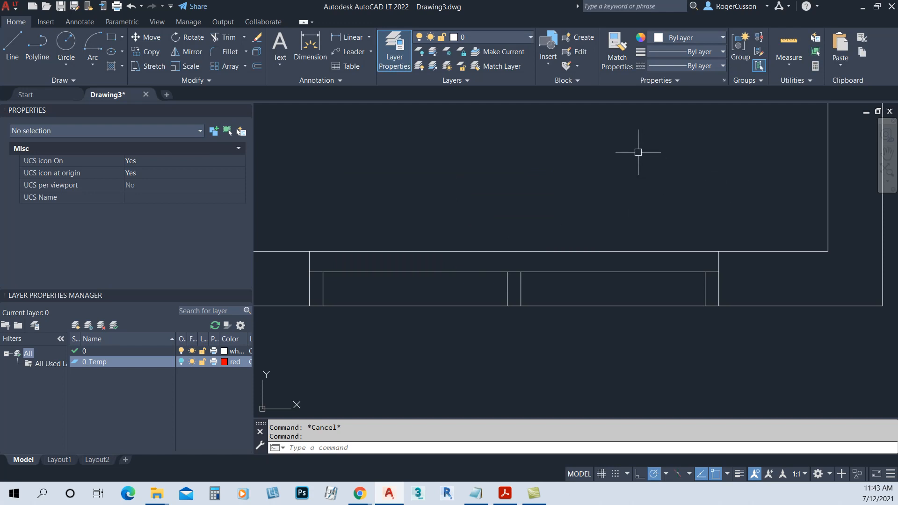
# - Draw a horizontal glass line between the midpoints of the facing frame lines in each half of the window
pyautogui.write('L')
pyautogui.press('Return')
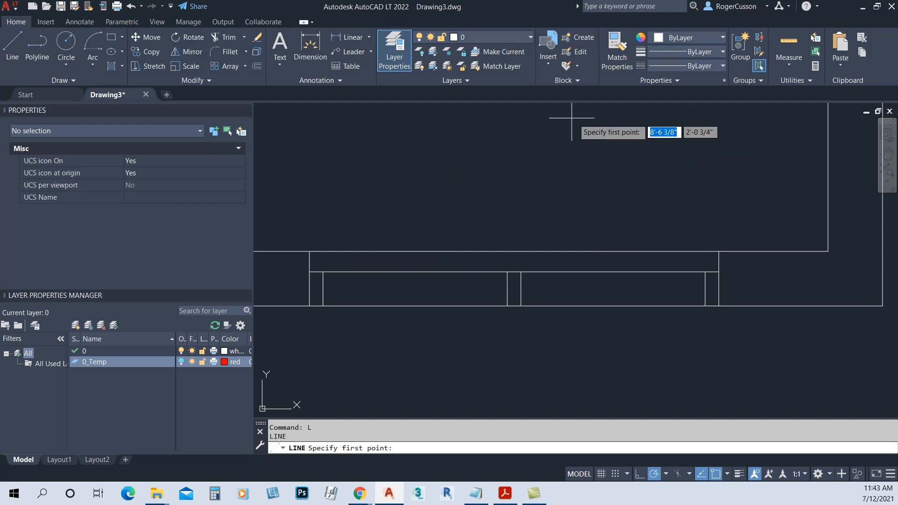
pyautogui.click(323, 288)
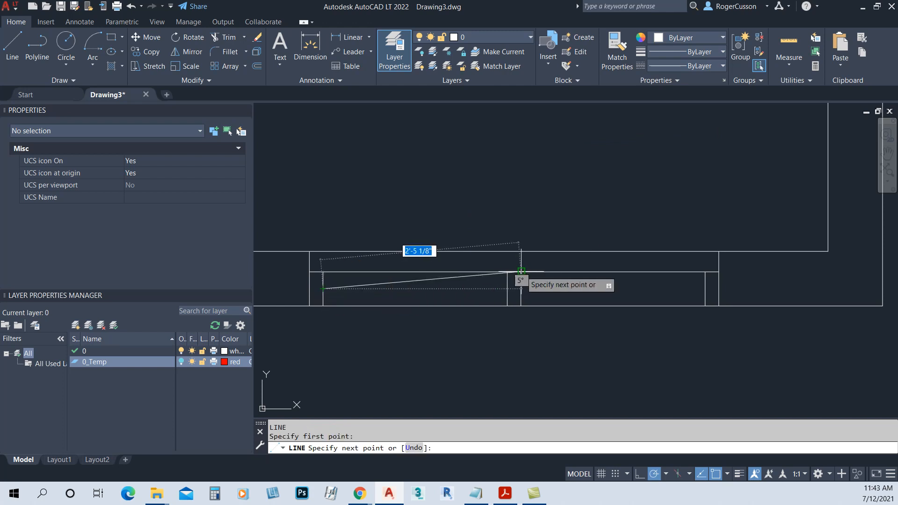
pyautogui.click(507, 289)
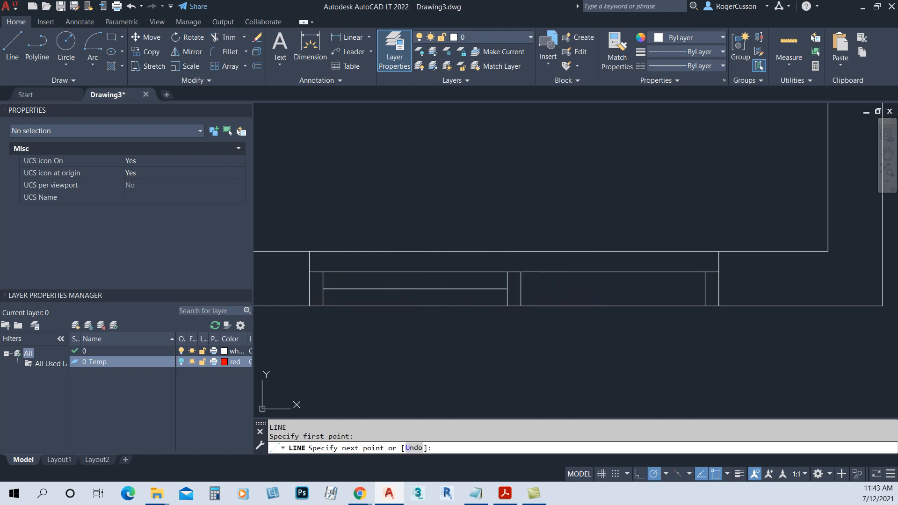
pyautogui.press('Return')
pyautogui.press('Return')
pyautogui.click(521, 288)
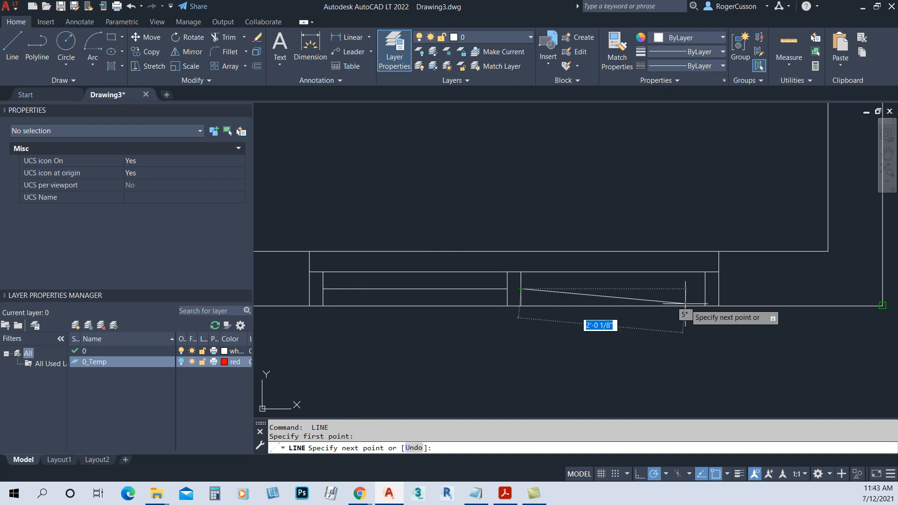
pyautogui.click(705, 289)
pyautogui.press('Return')
pyautogui.scroll(-5, 602, 327)
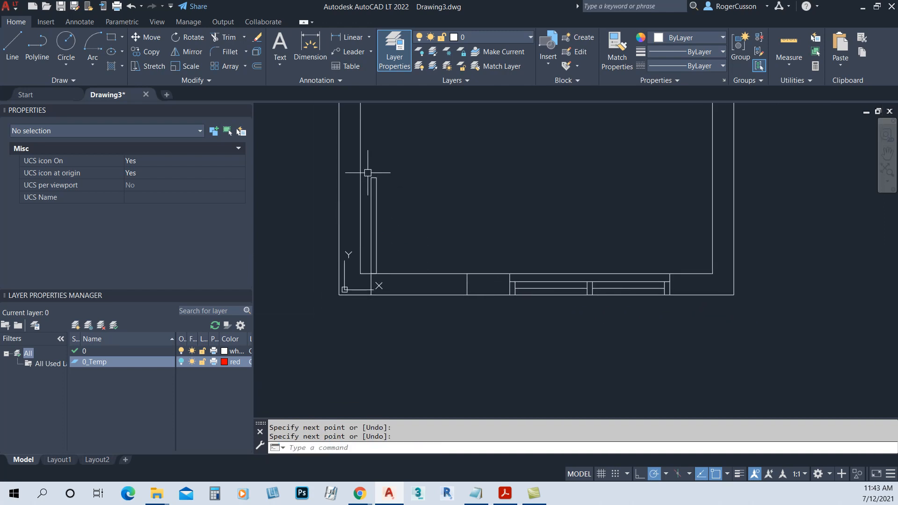
pyautogui.scroll(-2, 428, 233)
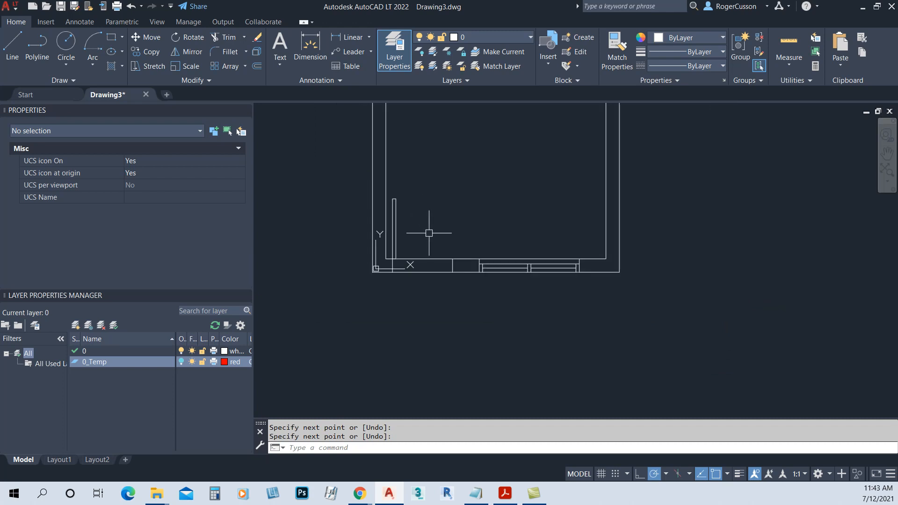
pyautogui.scroll(2, 416, 254)
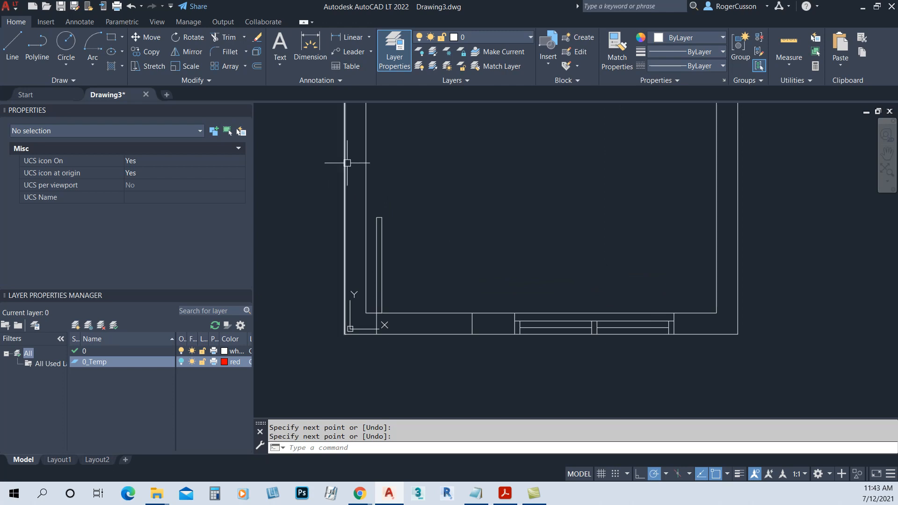
pyautogui.write('a')
pyautogui.press('Return')
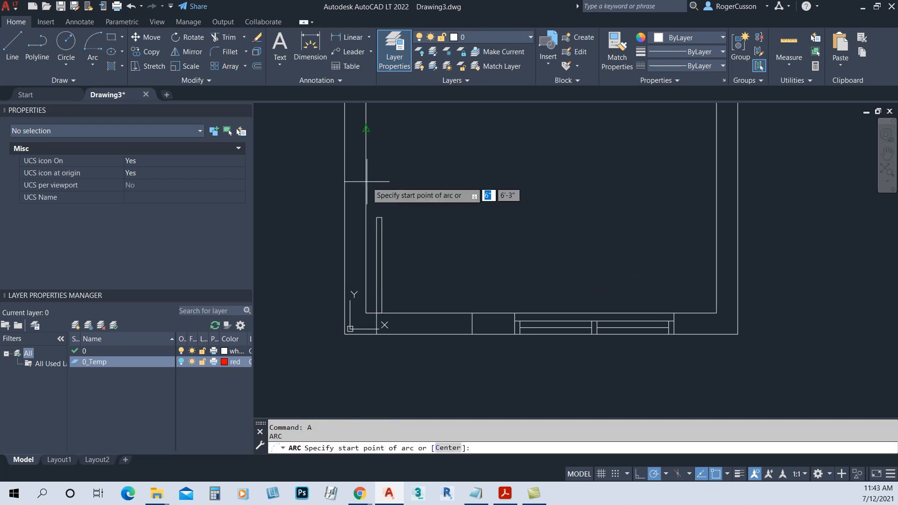
pyautogui.press('Escape')
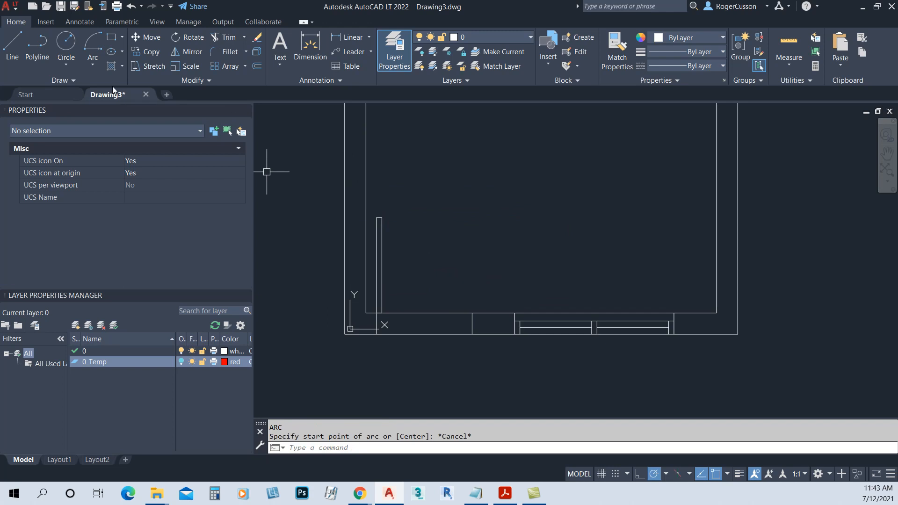
# - Draw the door swing as a Start, Center, End arc from the right jamb's inner corner, centered on the hinge corner, to the leaf's upper-left corner
pyautogui.click(96, 67)
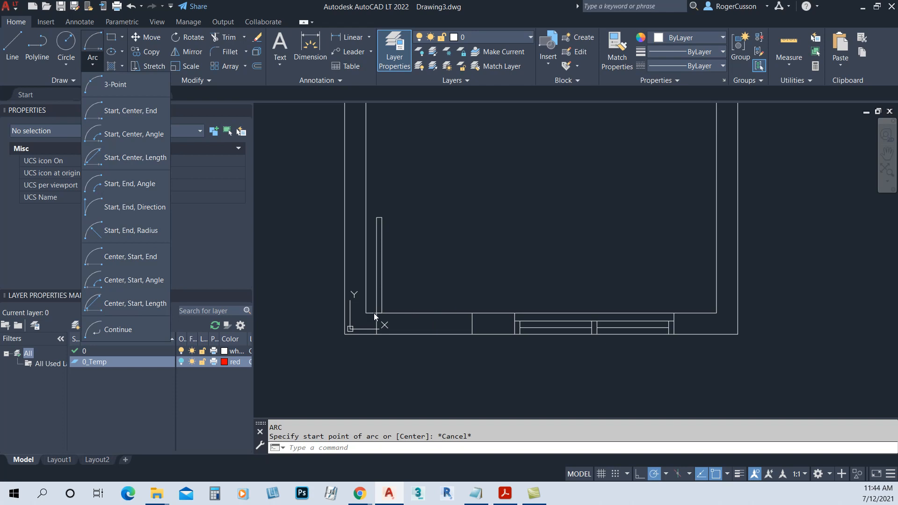
pyautogui.click(128, 115)
pyautogui.click(471, 312)
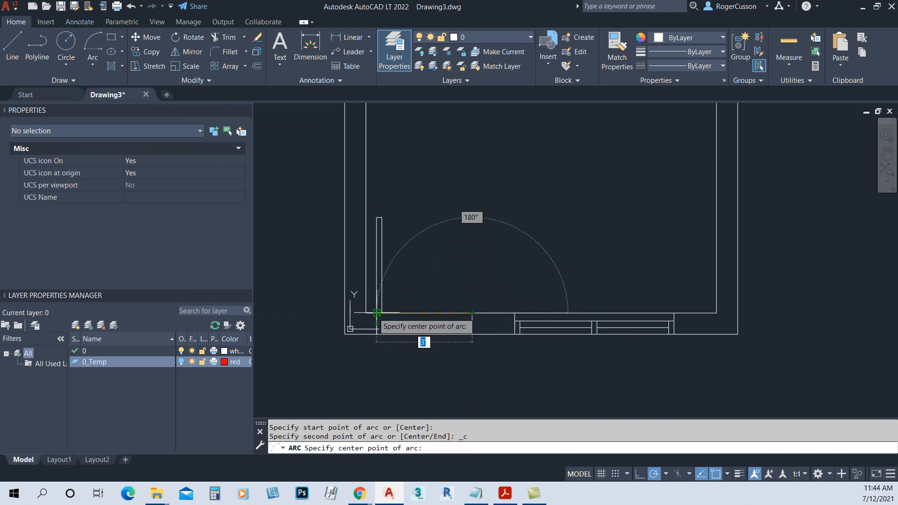
pyautogui.click(376, 313)
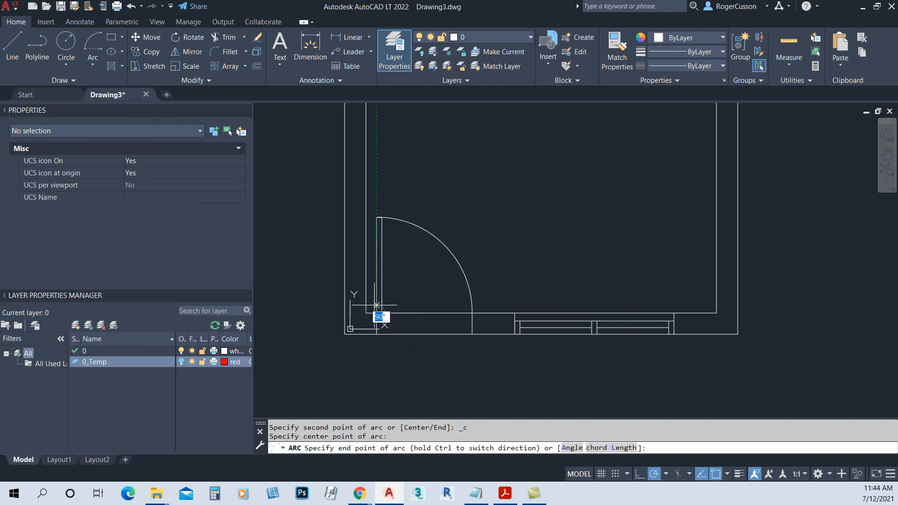
pyautogui.click(377, 217)
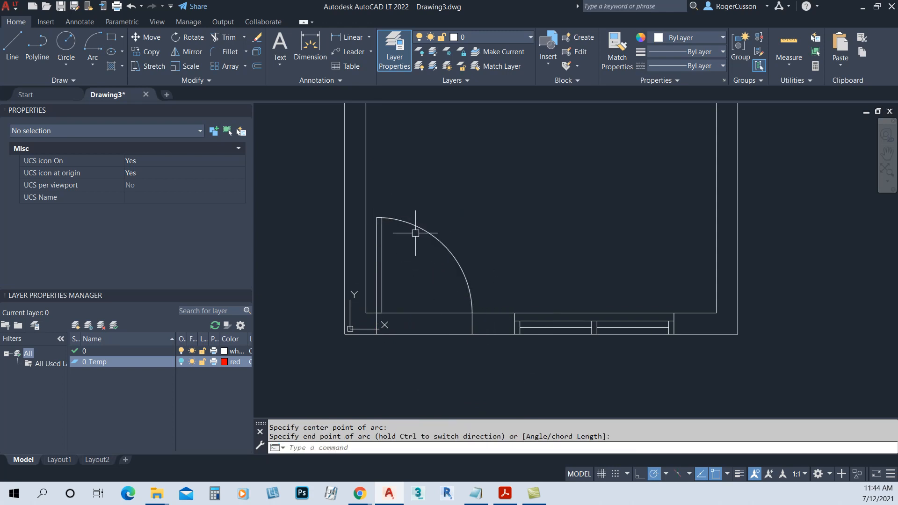
pyautogui.scroll(-6, 417, 231)
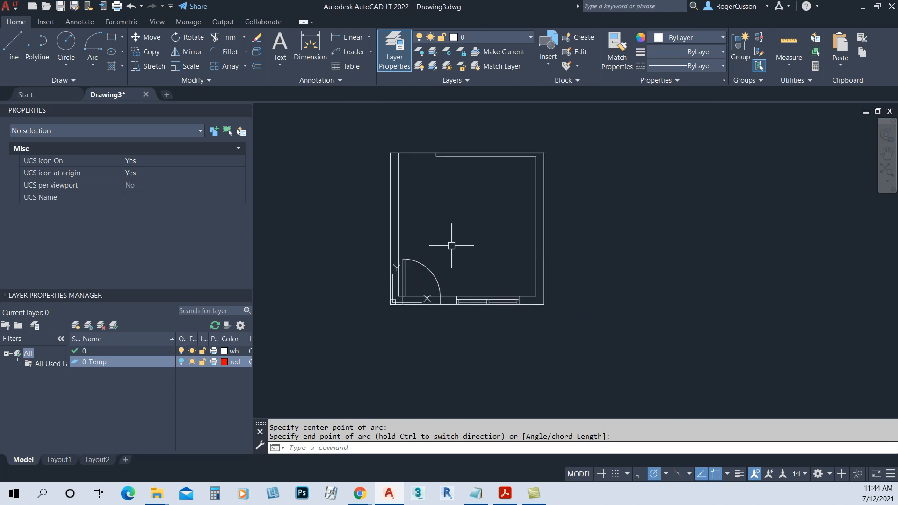
pyautogui.scroll(3, 453, 242)
pyautogui.moveTo(467, 234); pyautogui.dragTo(466, 287, button='middle')
pyautogui.scroll(2, 468, 280)
pyautogui.scroll(-2, 476, 243)
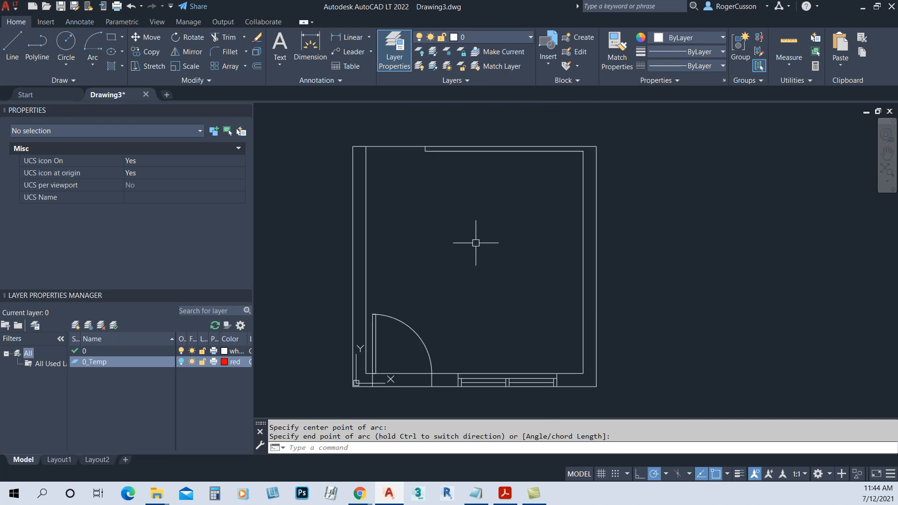
pyautogui.scroll(2, 486, 232)
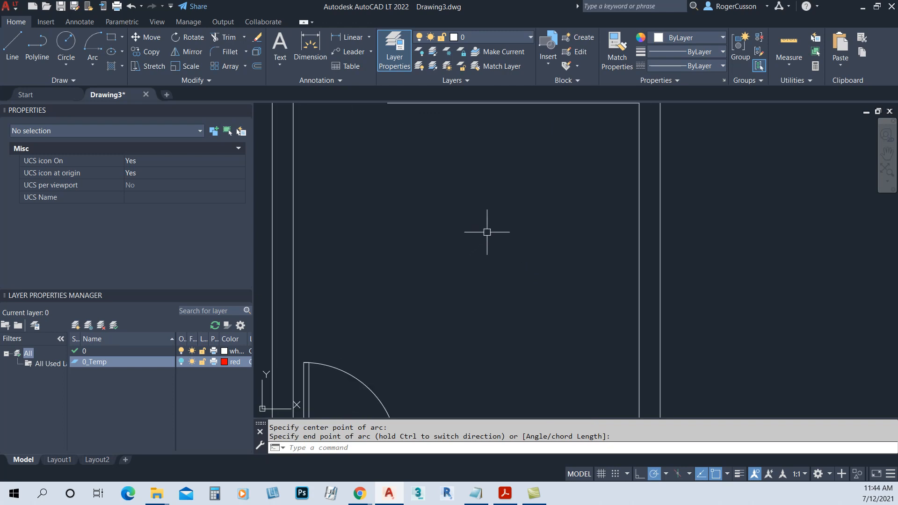
pyautogui.moveTo(489, 236); pyautogui.dragTo(474, 268, button='middle')
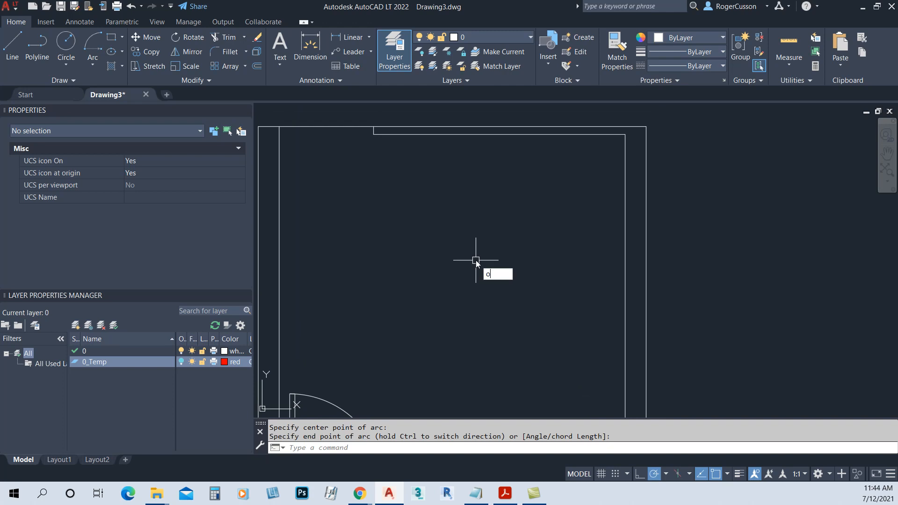
# - Offset the top wall's inner line 24 inches down into the room
pyautogui.press('Return')
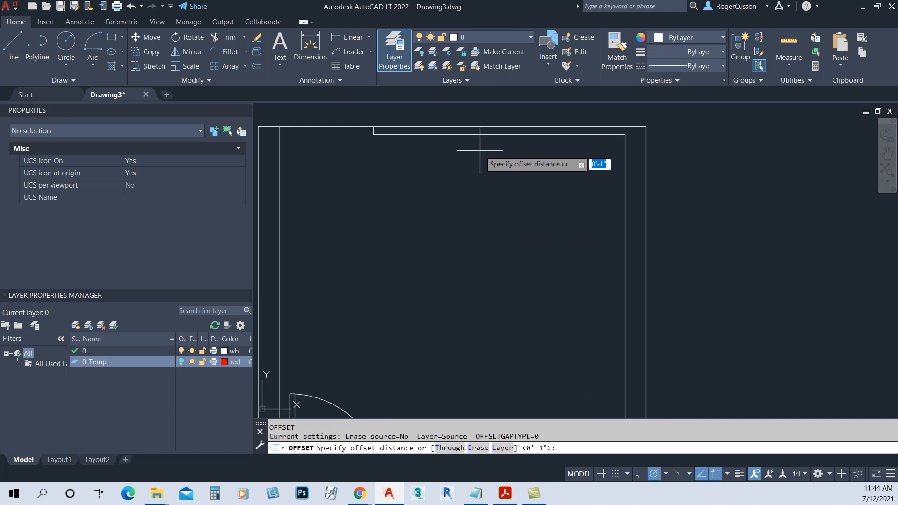
pyautogui.write('24')
pyautogui.press('Return')
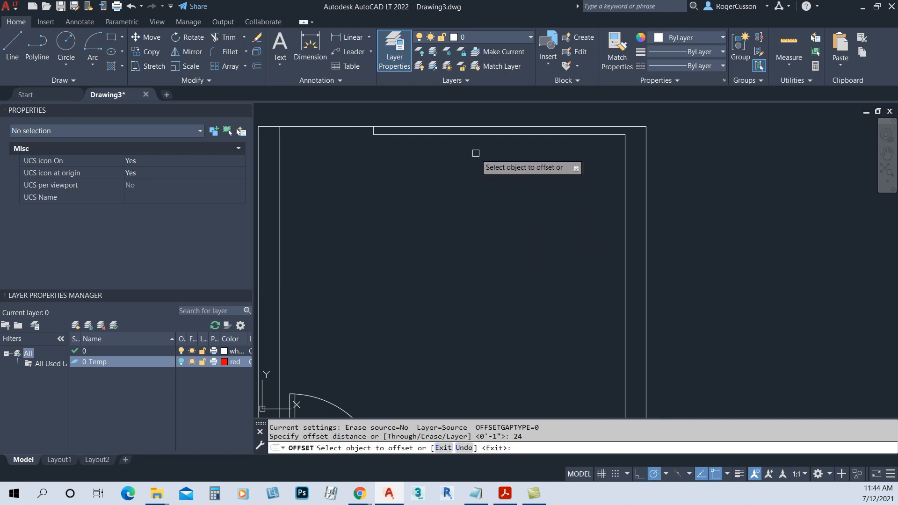
pyautogui.click(479, 134)
pyautogui.click(478, 164)
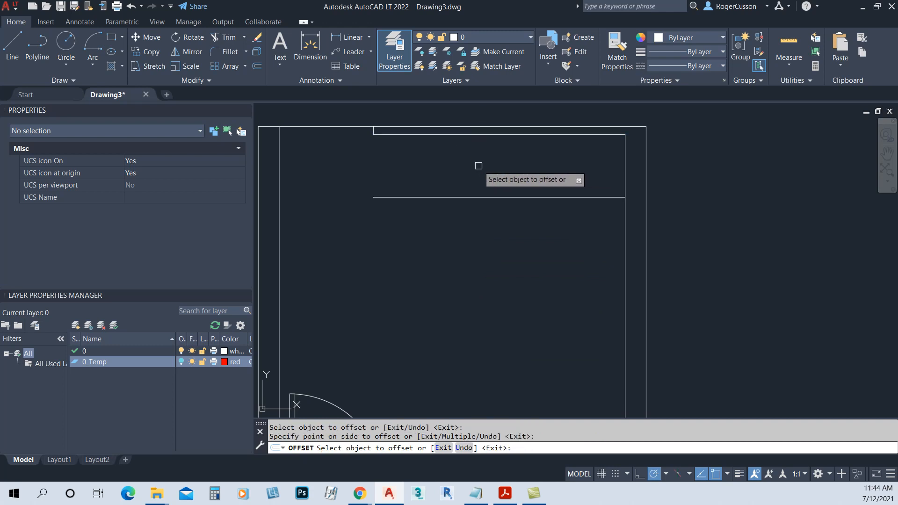
pyautogui.press('Return')
# - Offset the new horizontal line below the top wall another 36 inches down
pyautogui.press('Return')
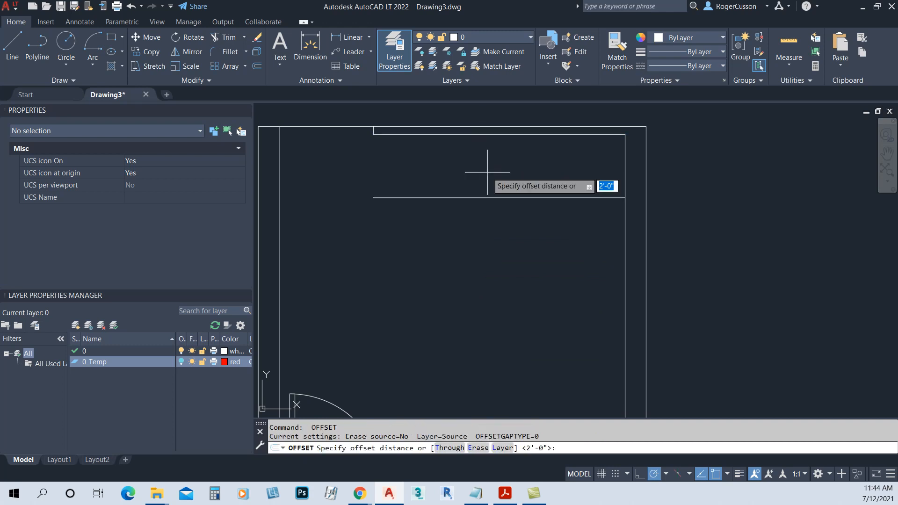
pyautogui.write('36')
pyautogui.press('Return')
pyautogui.click(488, 197)
pyautogui.click(476, 254)
pyautogui.scroll(-2, 476, 269)
pyautogui.moveTo(478, 263)
pyautogui.mouseDown(button='middle')
pyautogui.moveTo(477, 187)
pyautogui.moveTo(487, 204)
pyautogui.moveTo(472, 261)
pyautogui.mouseUp(button='middle')
pyautogui.scroll(2, 478, 185)
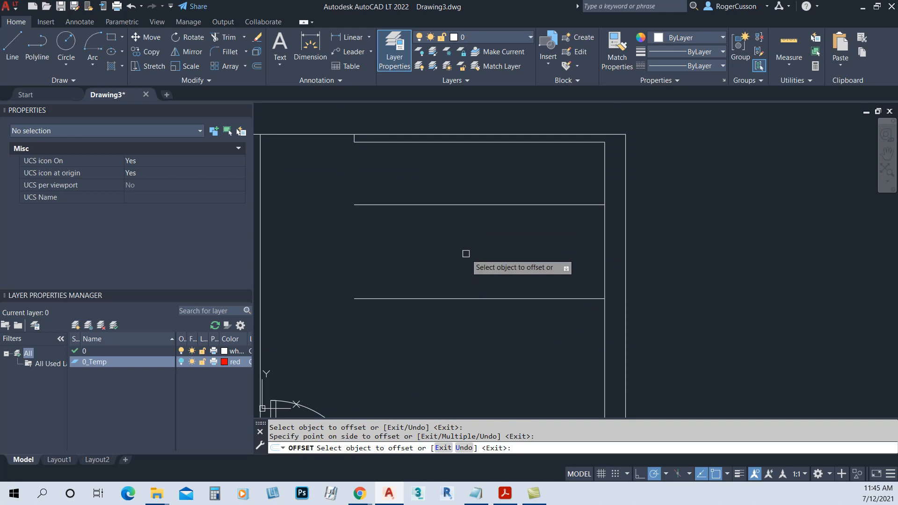
pyautogui.press('Return')
# - Offset the lowest of the new horizontal lines 3'-0" further down
pyautogui.write('o')
pyautogui.press('Return')
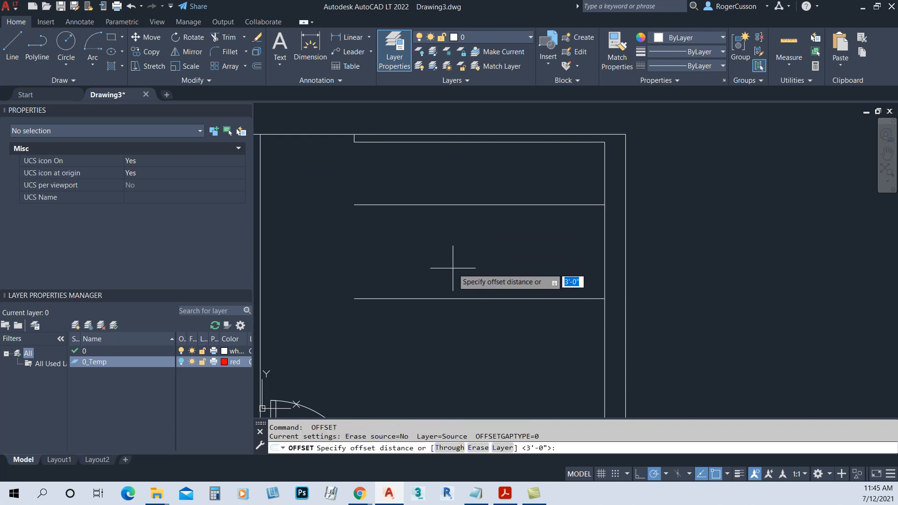
pyautogui.press('Return')
pyautogui.click(457, 299)
pyautogui.click(457, 344)
pyautogui.moveTo(449, 328); pyautogui.dragTo(469, 283, button='middle')
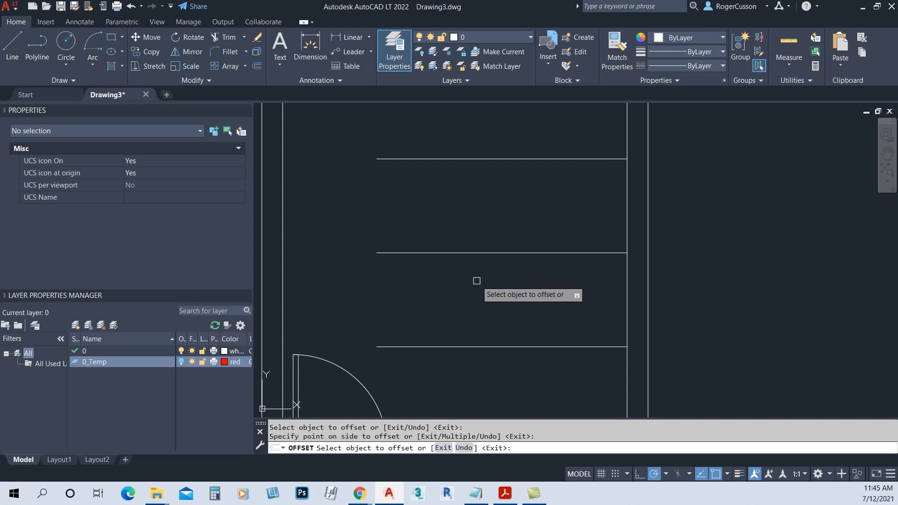
# - Offset the bottom horizontal line 12 inches back up toward the line above it
pyautogui.press('Escape')
pyautogui.press('Return')
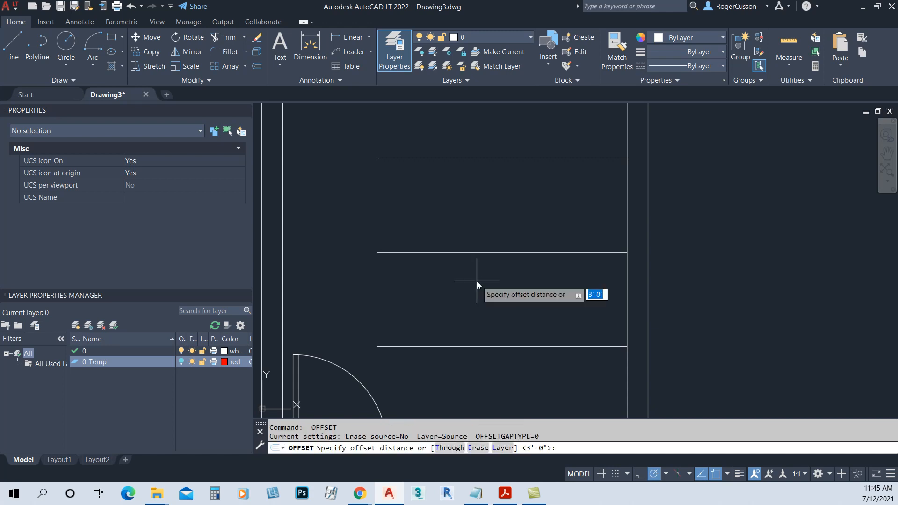
pyautogui.press('Return')
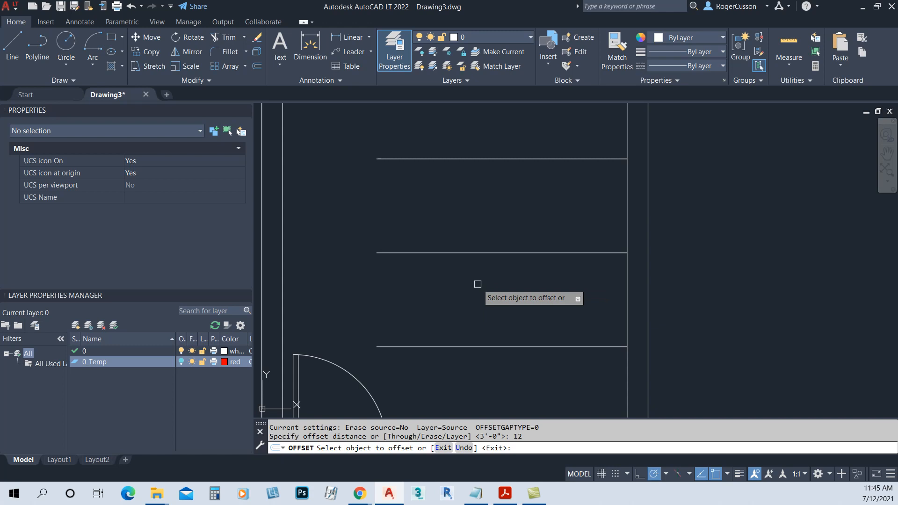
pyautogui.click(483, 347)
pyautogui.click(495, 297)
pyautogui.press('Escape')
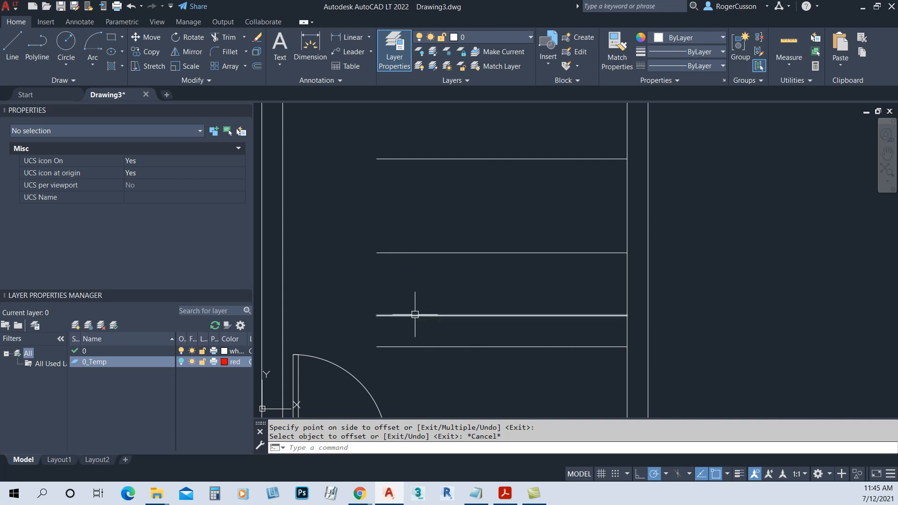
# - Draw a vertical line joining the left ends of the lower horizontal lines, closing the 3-foot-deep rectangle
pyautogui.write('l')
pyautogui.press('Return')
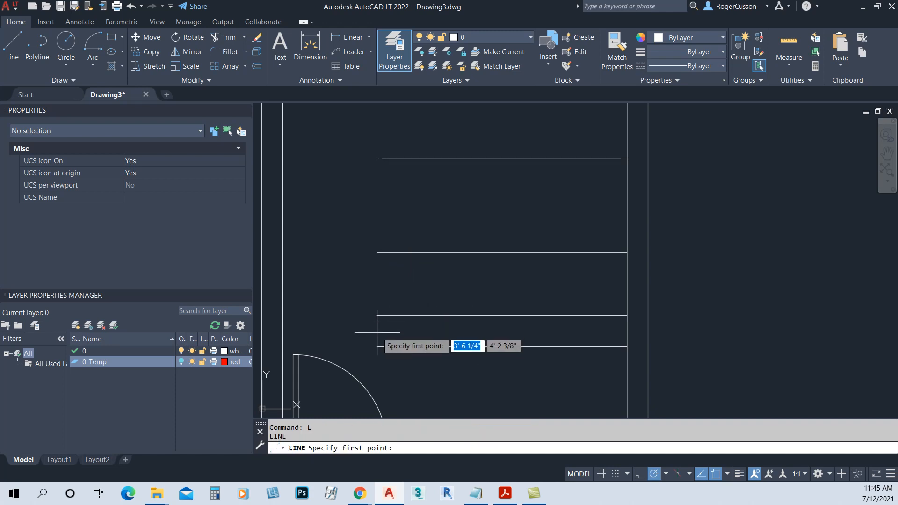
pyautogui.click(376, 344)
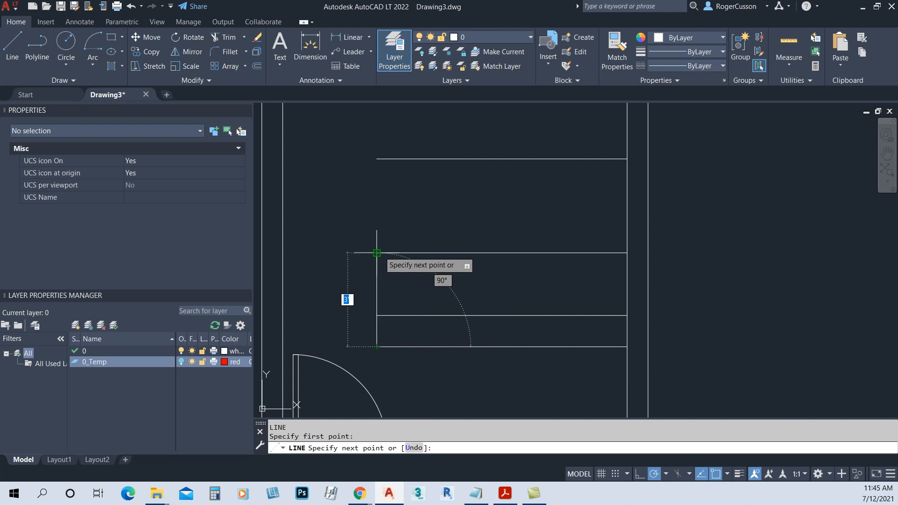
pyautogui.scroll(-4, 385, 241)
pyautogui.scroll(4, 381, 257)
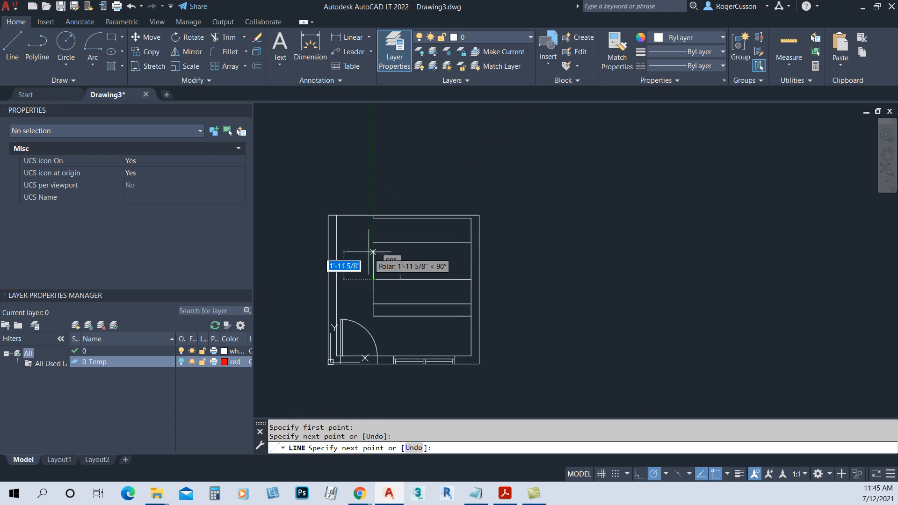
pyautogui.press('Escape')
# - Close the left side of the upper 24-inch-deep strip with a vertical line up to the top wall's inner corner
pyautogui.press('Return')
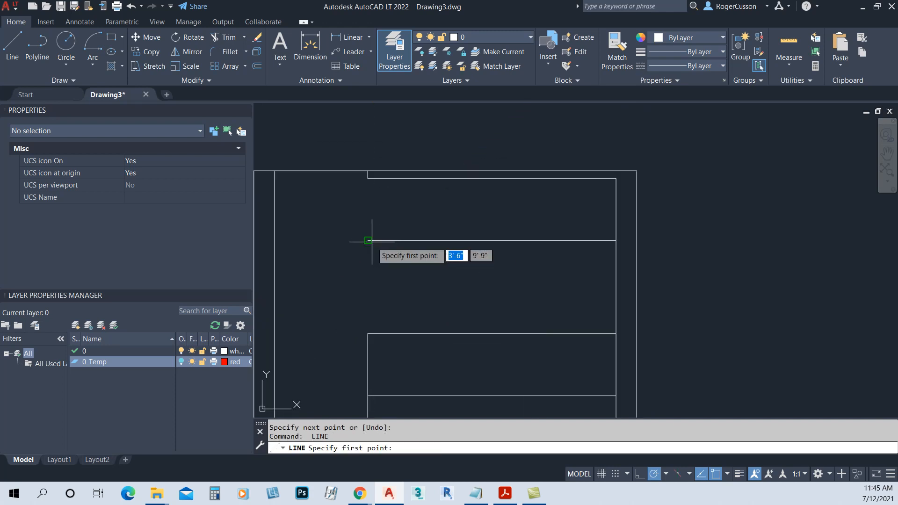
pyautogui.click(369, 241)
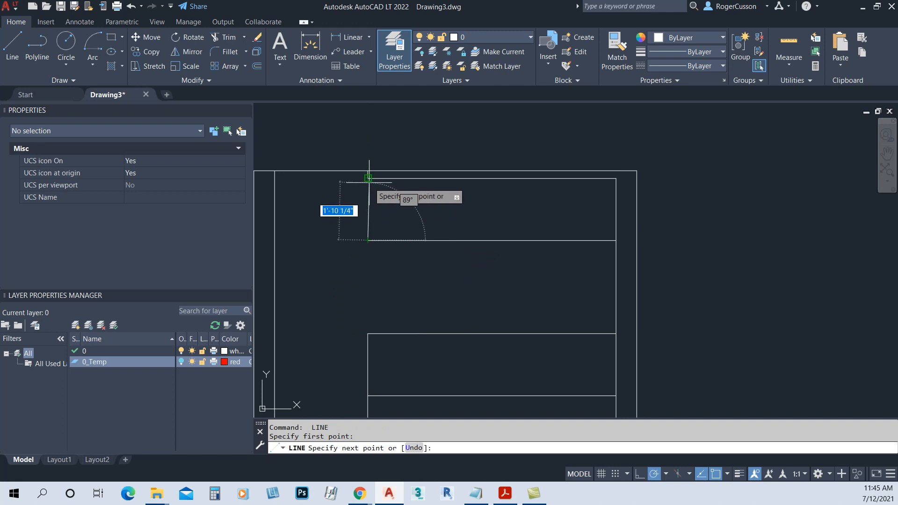
pyautogui.scroll(-2, 375, 220)
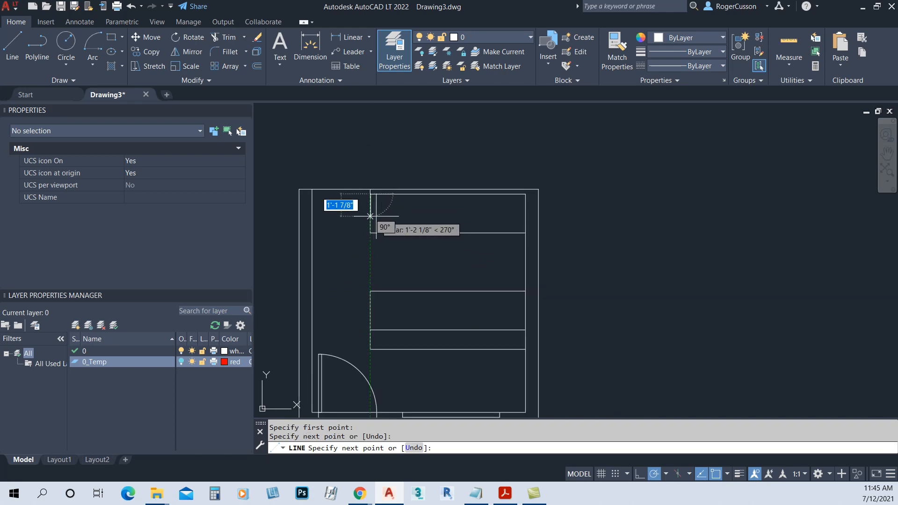
pyautogui.press('Escape')
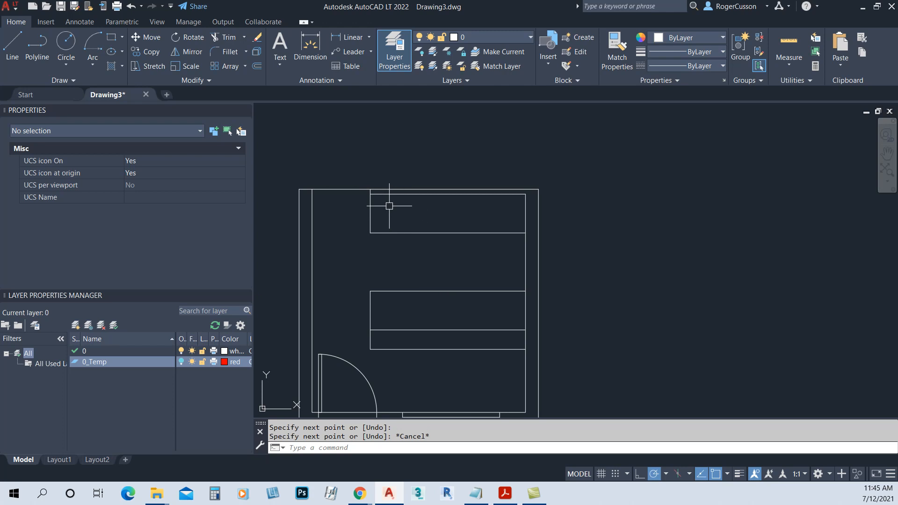
# - Offset the right wall's inner line 27 inches to the left
pyautogui.scroll(3, 520, 214)
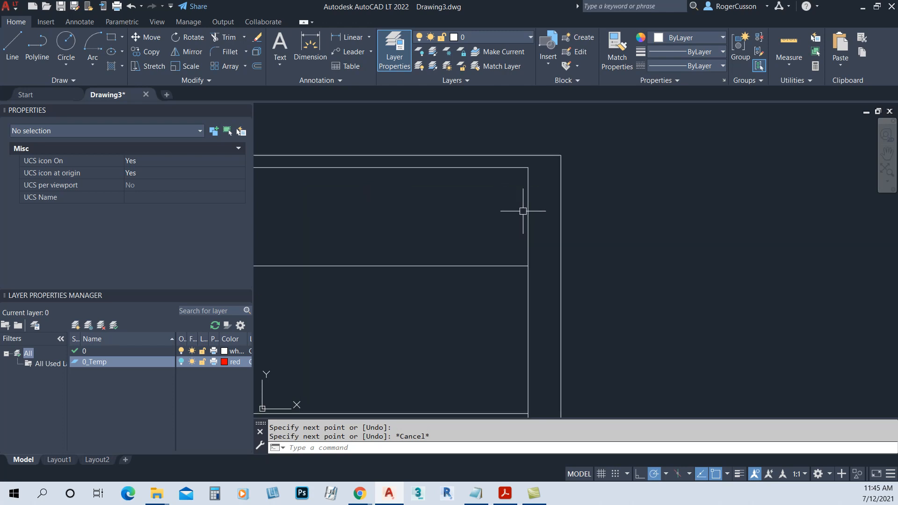
pyautogui.write('o')
pyautogui.press('Return')
pyautogui.write('27')
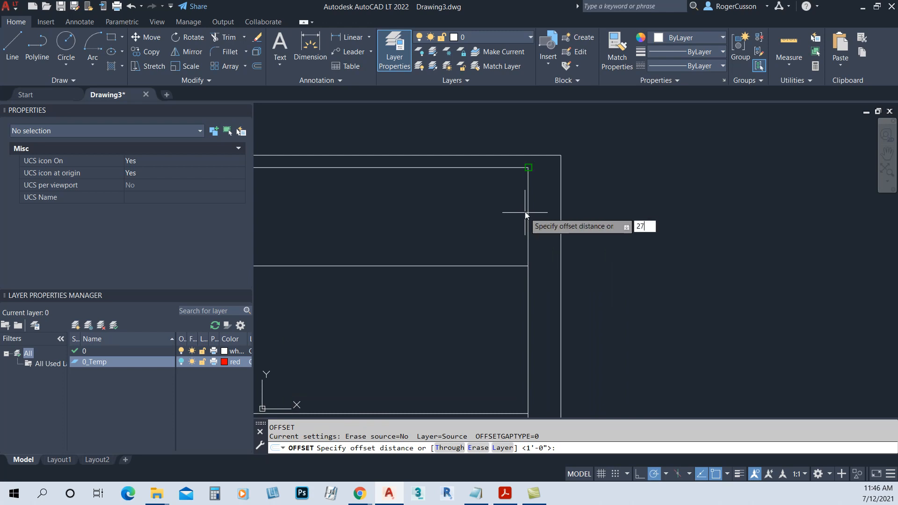
pyautogui.press('Return')
pyautogui.click(526, 214)
pyautogui.click(482, 227)
pyautogui.press('Return')
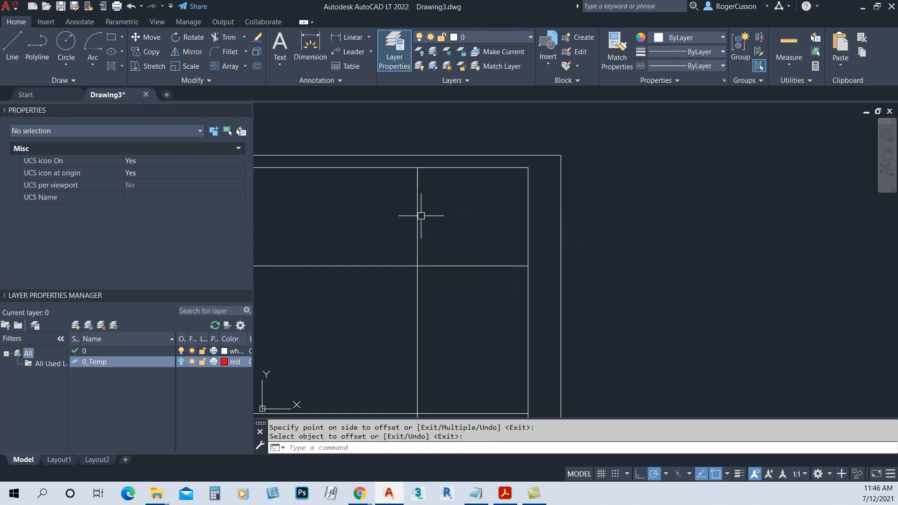
# - Measure the distance from the offset vertical line's top end to the inner top-right wall corner
pyautogui.write('di')
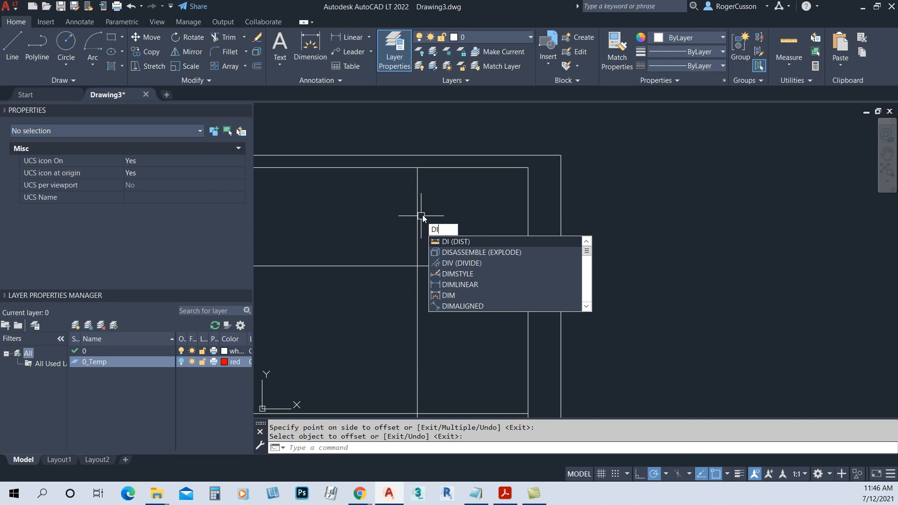
pyautogui.press('Return')
pyautogui.click(418, 167)
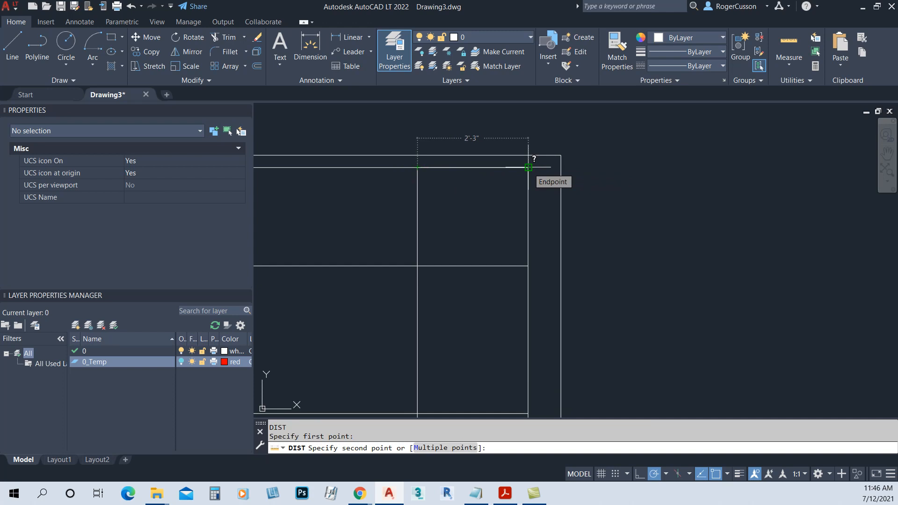
pyautogui.press('Escape')
# - Erase the vertical line offset from the right wall
pyautogui.click(418, 213)
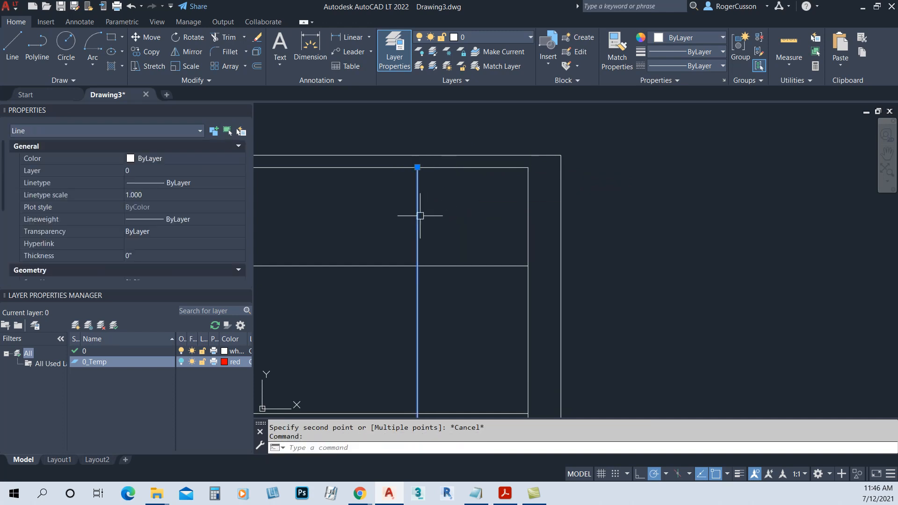
pyautogui.write('e')
pyautogui.press('Return')
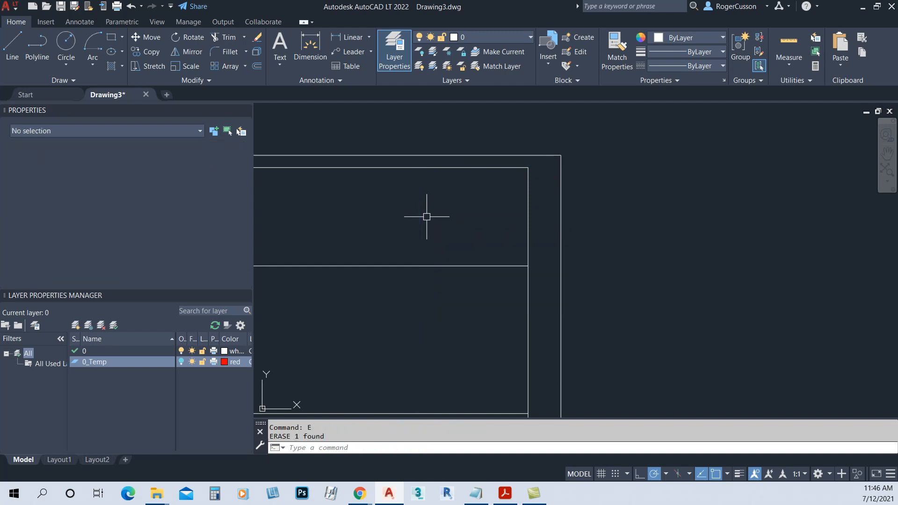
# - Offset the right wall's inner line and the upper strip's left end line 31 inches inward as dividers
pyautogui.write('o')
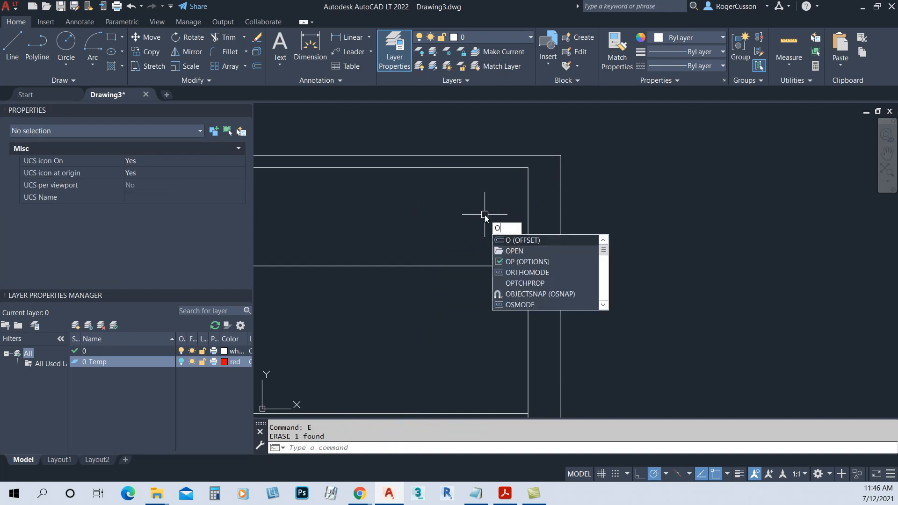
pyautogui.press('Return')
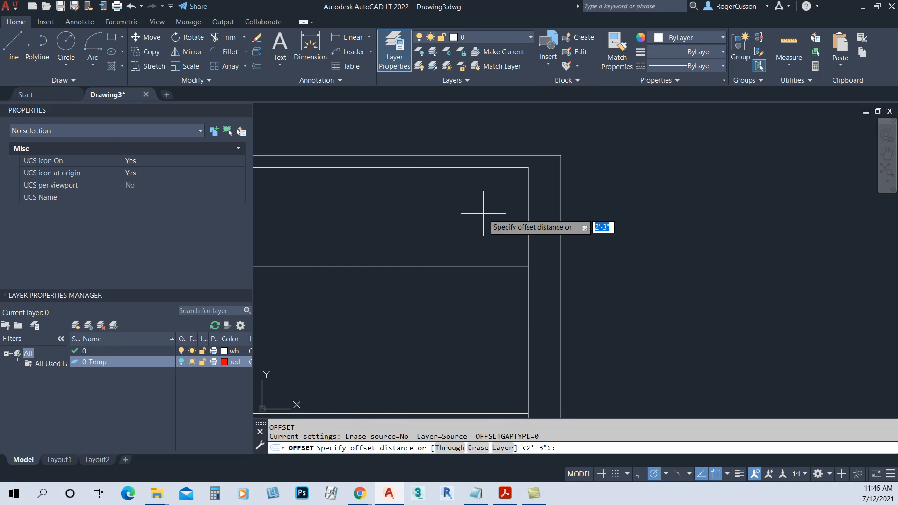
pyautogui.press('Return')
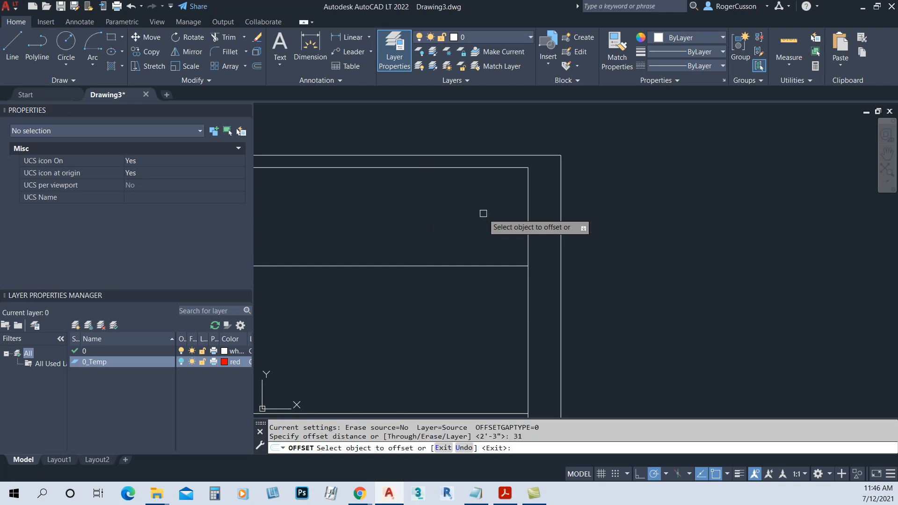
pyautogui.click(527, 211)
pyautogui.click(490, 220)
pyautogui.scroll(-3, 432, 239)
pyautogui.scroll(1, 364, 259)
pyautogui.scroll(3, 365, 259)
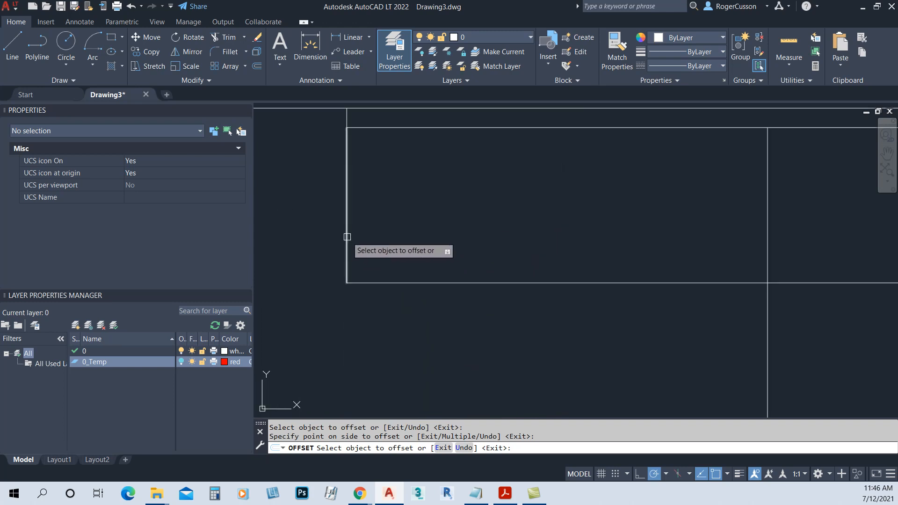
pyautogui.click(347, 238)
pyautogui.click(439, 231)
pyautogui.press('Escape')
# - Offset the top wall line, right wall line and divider bounding the upper-right compartment 0.5 inch inward
pyautogui.scroll(-3, 515, 237)
pyautogui.scroll(-3, 488, 231)
pyautogui.scroll(5, 497, 235)
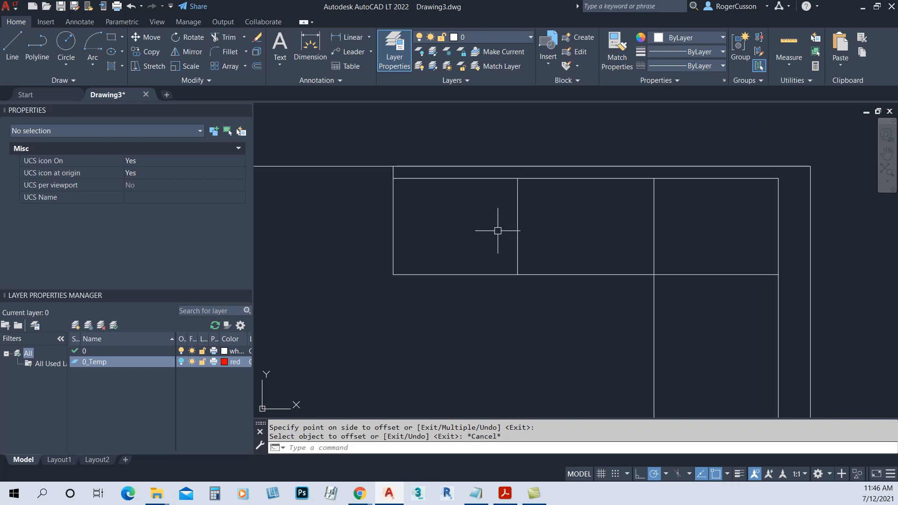
pyautogui.moveTo(678, 218); pyautogui.dragTo(553, 255, button='middle')
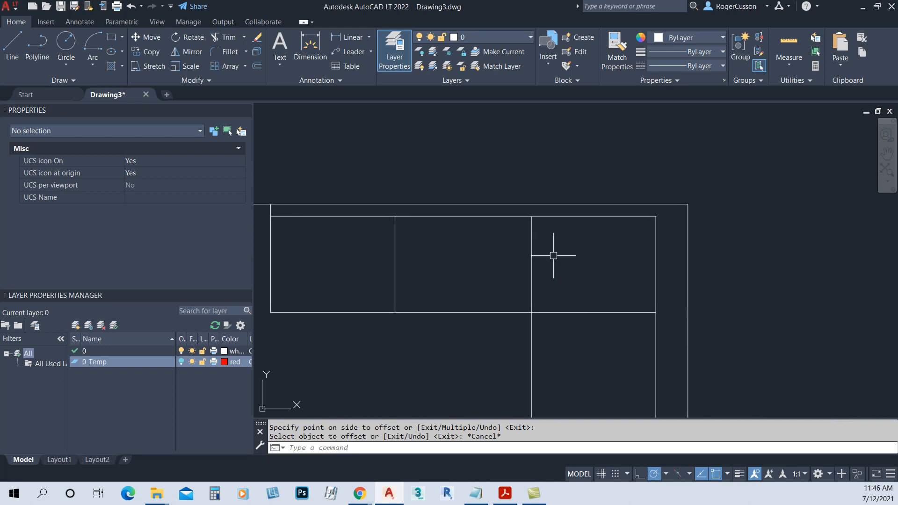
pyautogui.press('Escape')
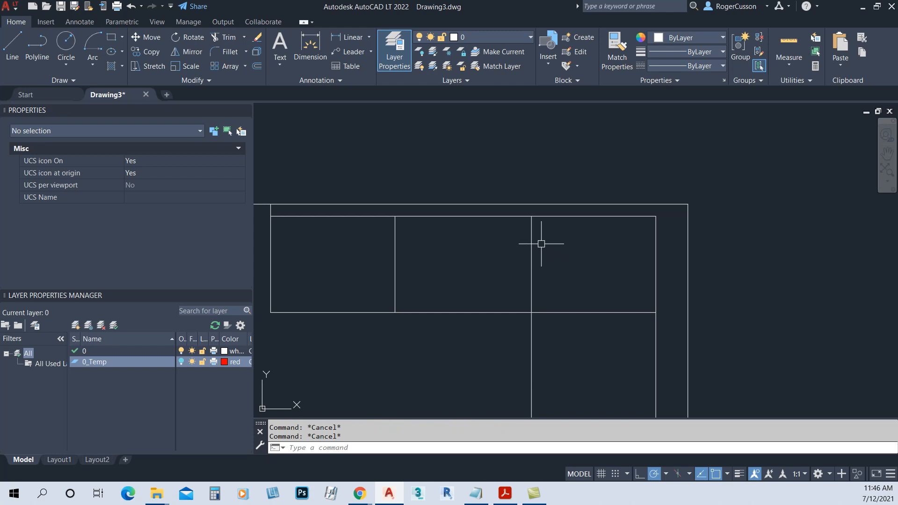
pyautogui.write('o')
pyautogui.press('Return')
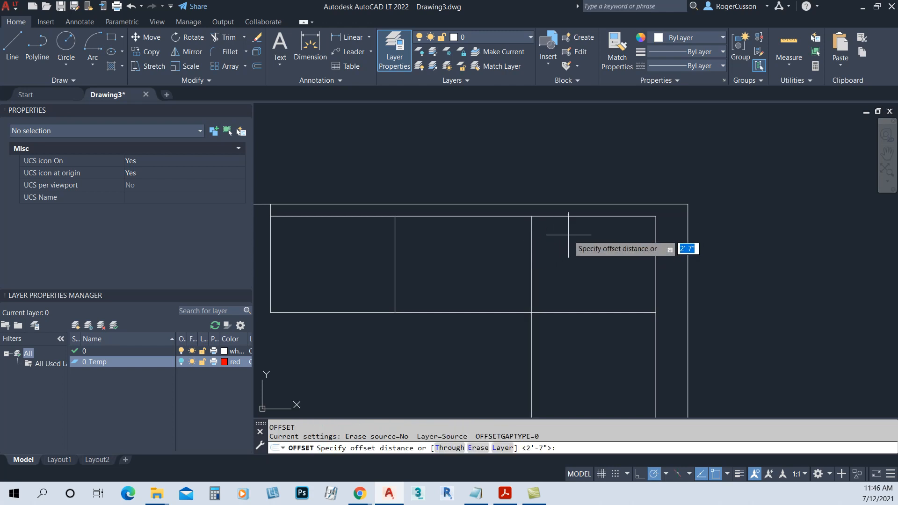
pyautogui.write('.5')
pyautogui.press('Return')
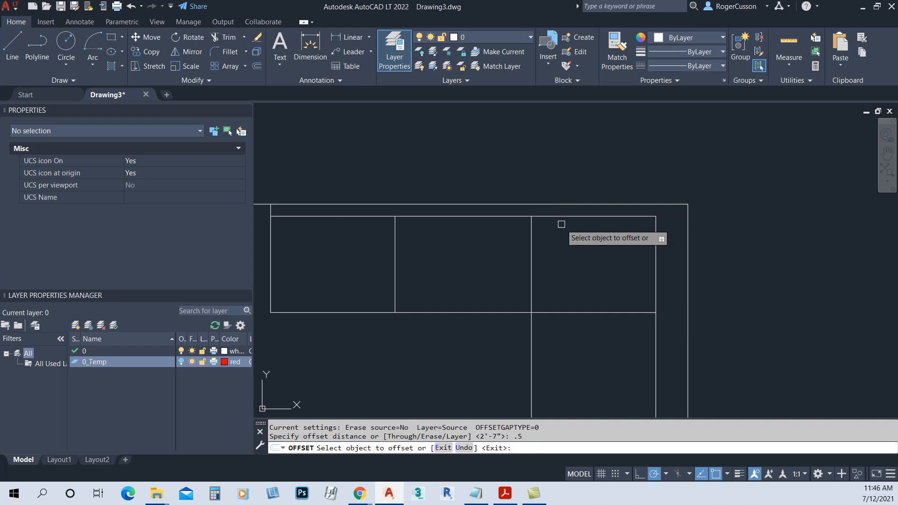
pyautogui.scroll(4, 588, 228)
pyautogui.click(571, 198)
pyautogui.click(570, 213)
pyautogui.click(758, 250)
pyautogui.click(753, 248)
pyautogui.click(444, 286)
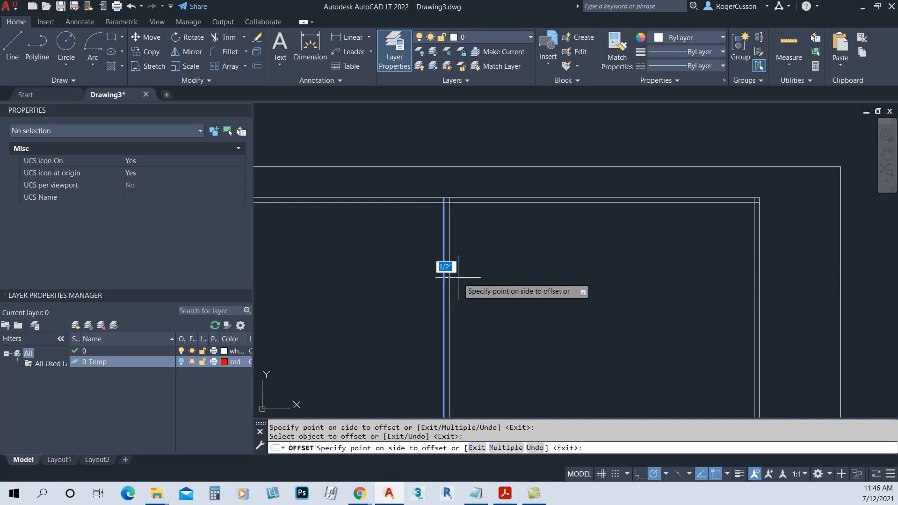
pyautogui.click(457, 277)
pyautogui.scroll(-3, 460, 233)
pyautogui.press('Escape')
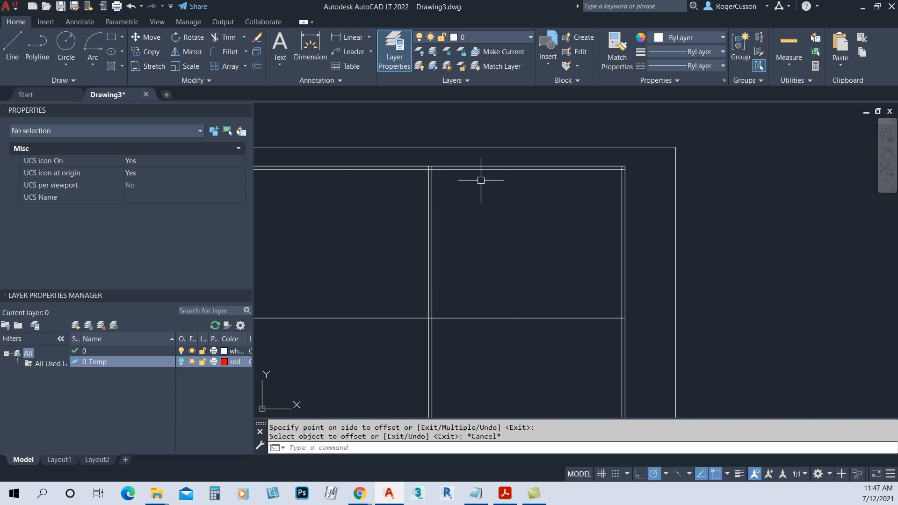
# - Offset the inset top line of the upper-right compartment 24 inches downward
pyautogui.press('Return')
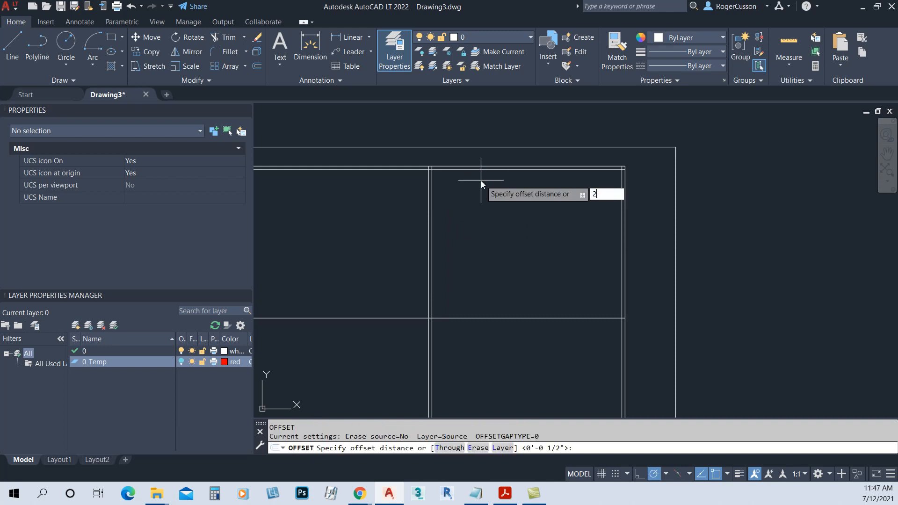
pyautogui.write('24')
pyautogui.press('Return')
pyautogui.scroll(5, 481, 180)
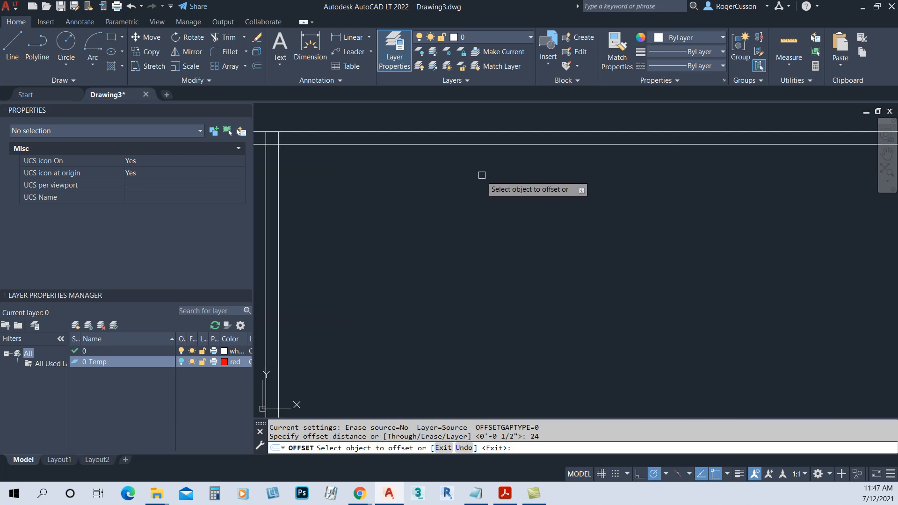
pyautogui.click(495, 145)
pyautogui.scroll(-4, 486, 279)
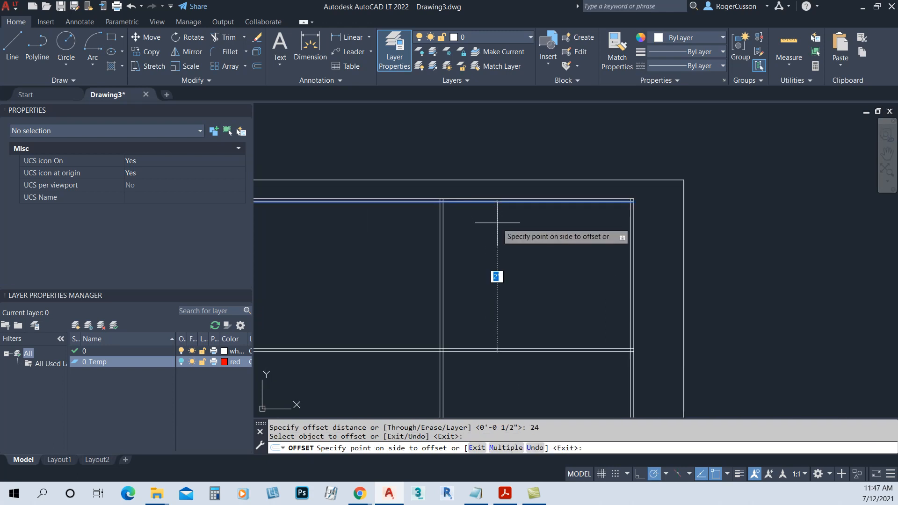
pyautogui.click(501, 258)
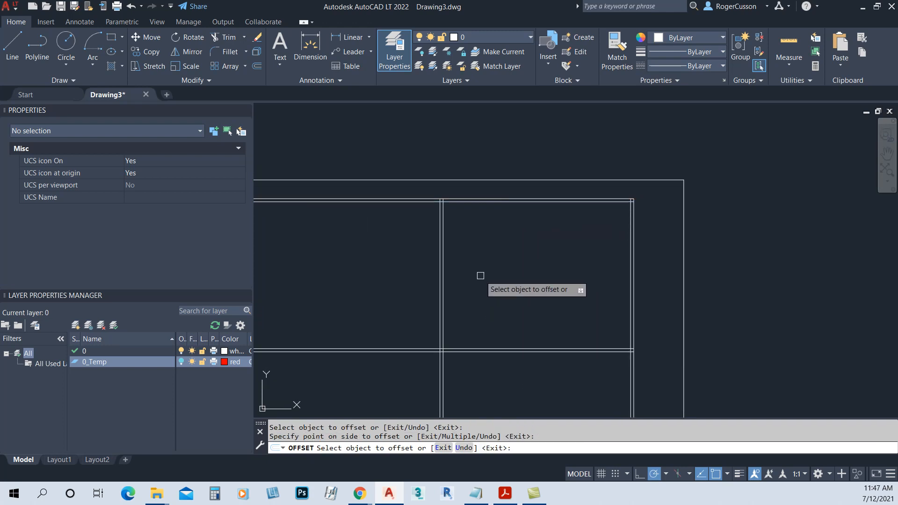
pyautogui.press('Escape')
# - Fillet the strip's bottom line with the outer divider line to square the middle compartment's lower-right corner
pyautogui.scroll(5, 428, 339)
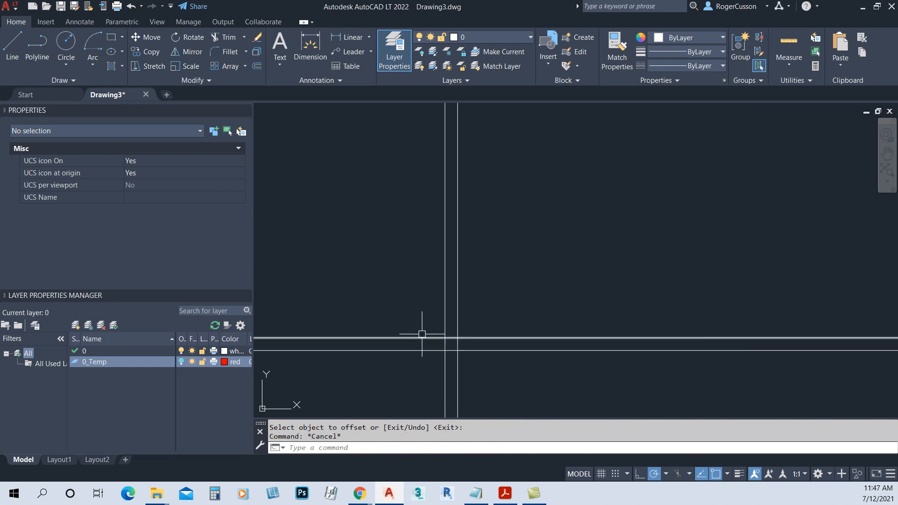
pyautogui.press('Return')
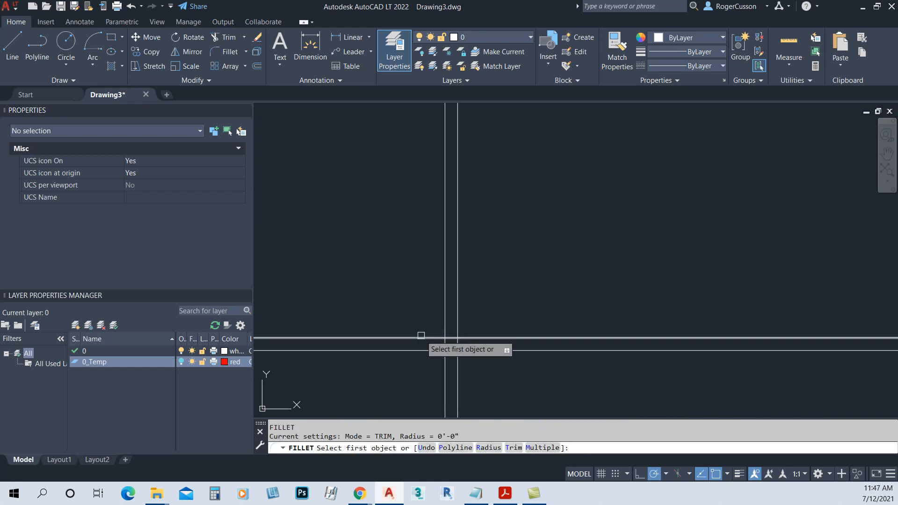
pyautogui.click(421, 336)
pyautogui.click(444, 319)
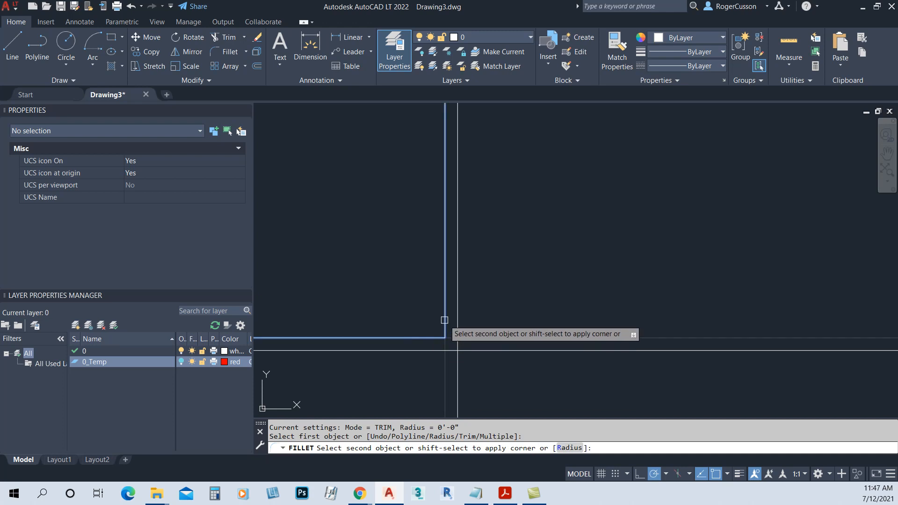
pyautogui.scroll(-3, 478, 332)
pyautogui.scroll(4, 478, 332)
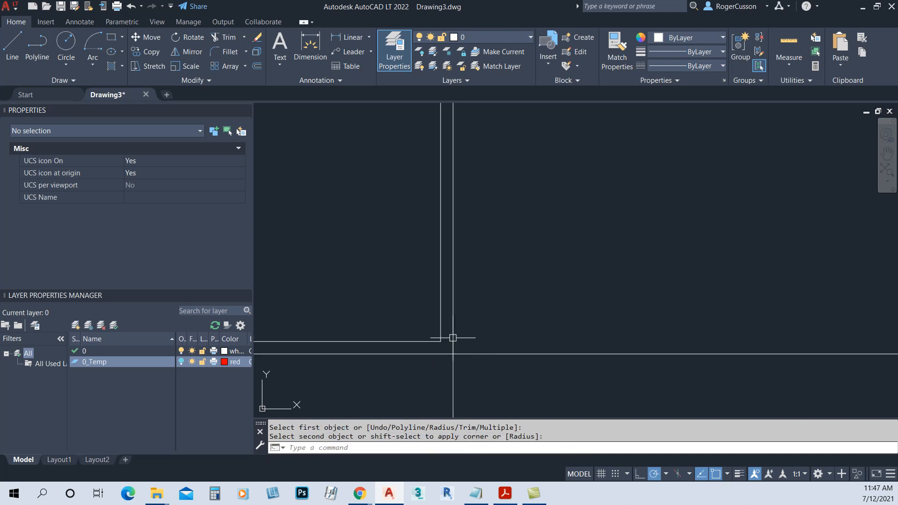
pyautogui.press('Return')
pyautogui.click(454, 345)
pyautogui.scroll(-3, 458, 346)
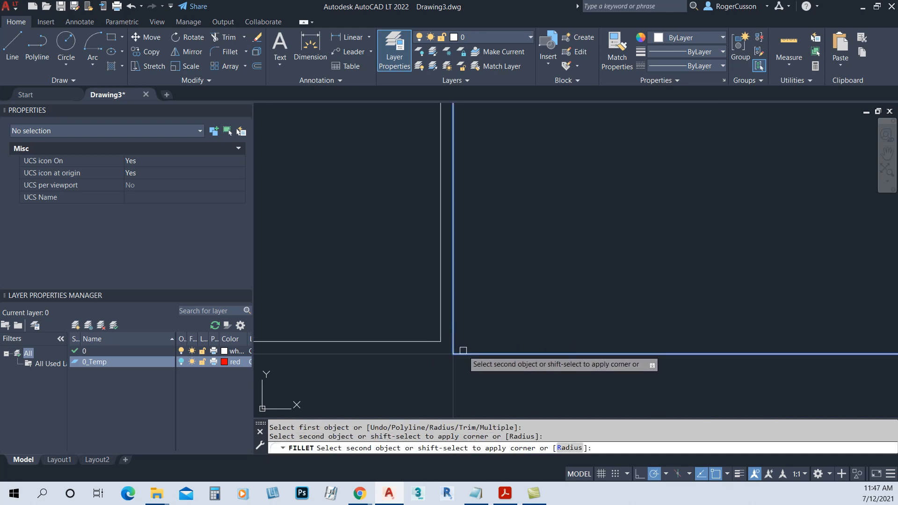
pyautogui.moveTo(478, 127); pyautogui.dragTo(476, 170, button='middle')
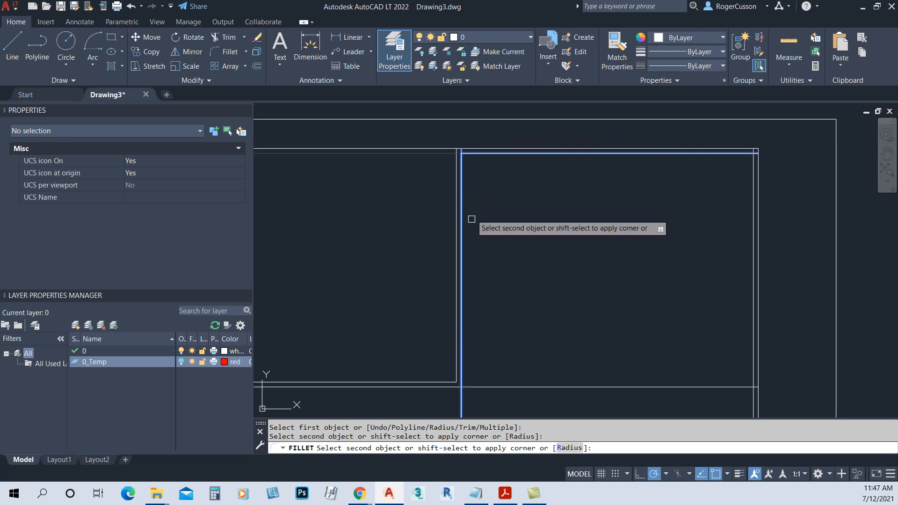
pyautogui.press('Escape')
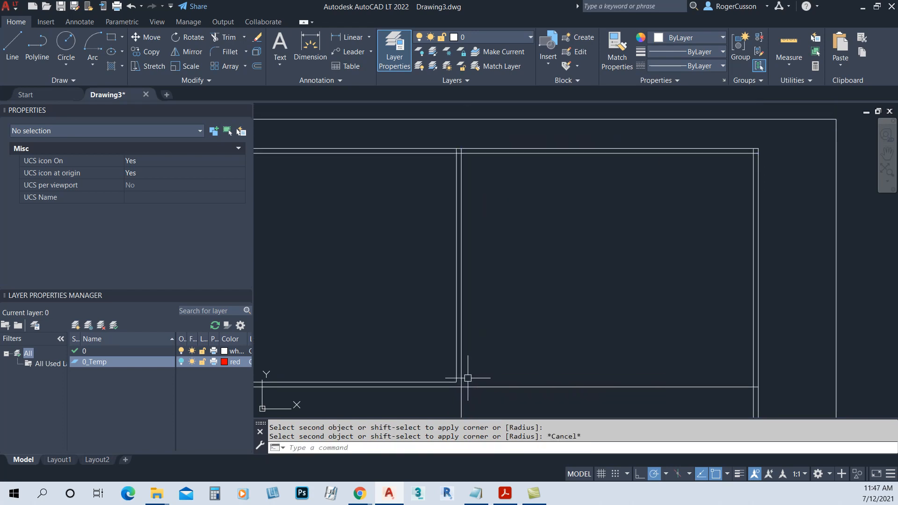
# - Fillet the lower-left and upper-left corners of the upper-right compartment's inset rectangle at zero radius
pyautogui.press('space')
pyautogui.click(464, 376)
pyautogui.click(467, 387)
pyautogui.press('space')
pyautogui.click(463, 162)
pyautogui.click(467, 153)
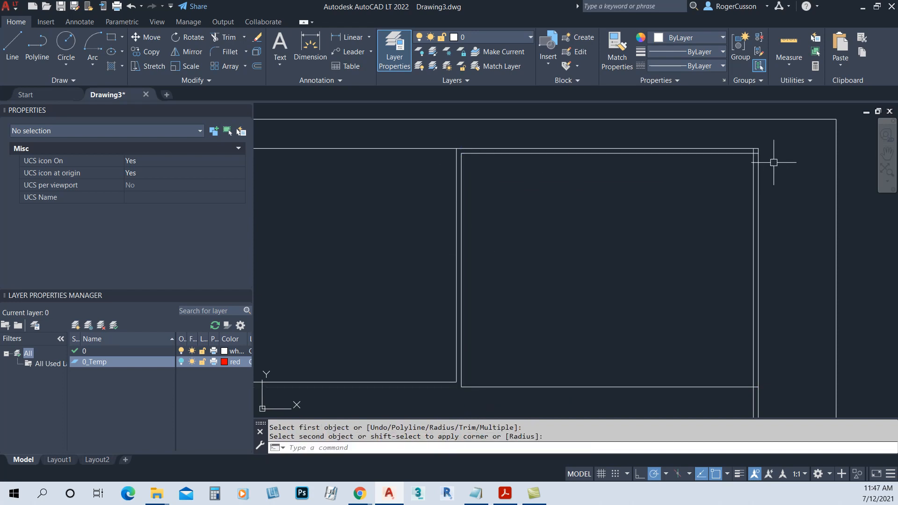
# - Fillet the upper-right and lower-right corners of the same inset rectangle at zero radius
pyautogui.press('space')
pyautogui.click(747, 153)
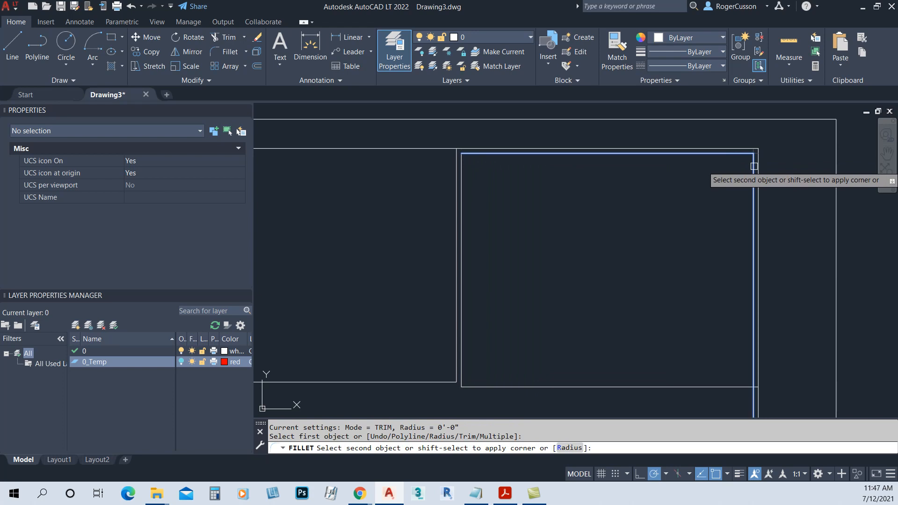
pyautogui.click(754, 166)
pyautogui.press('space')
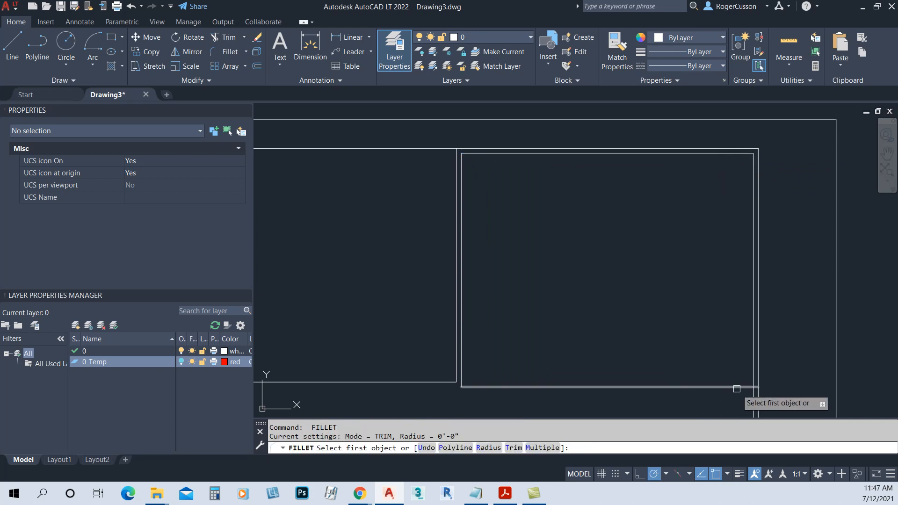
pyautogui.click(738, 387)
pyautogui.press('Escape')
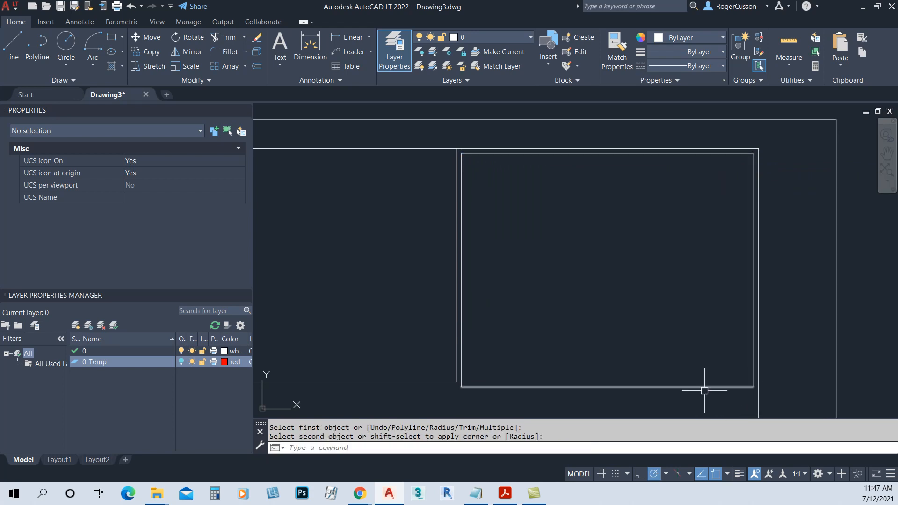
# - Measure the left compartment's width from its upper-left corner to the first divider's top end
pyautogui.scroll(-3, 739, 380)
pyautogui.scroll(2, 507, 362)
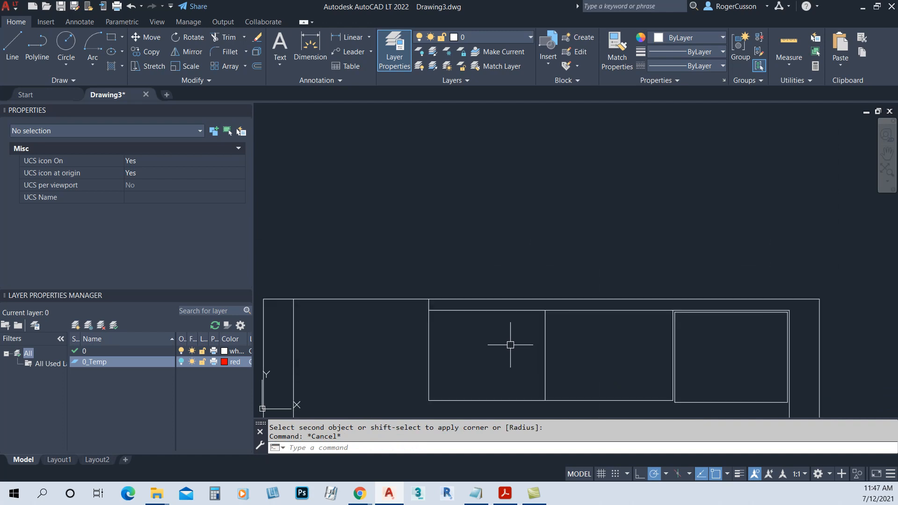
pyautogui.write('DI')
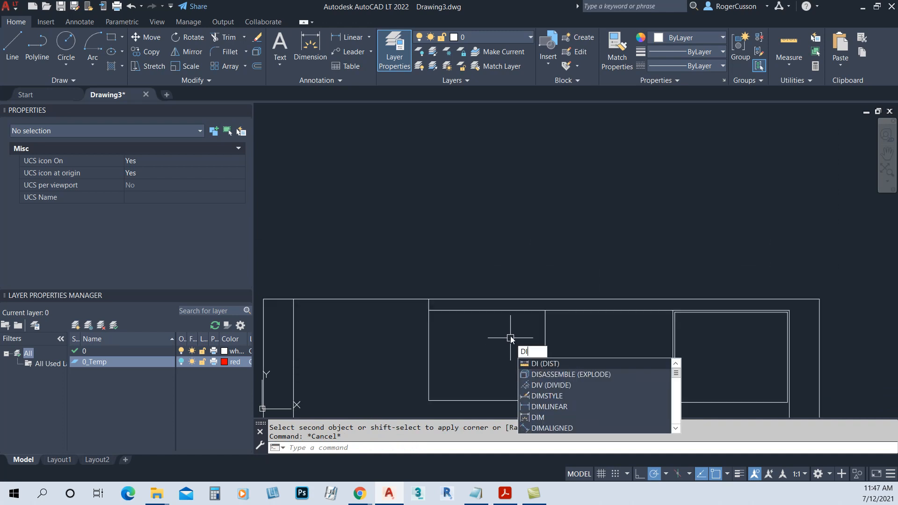
pyautogui.press('Return')
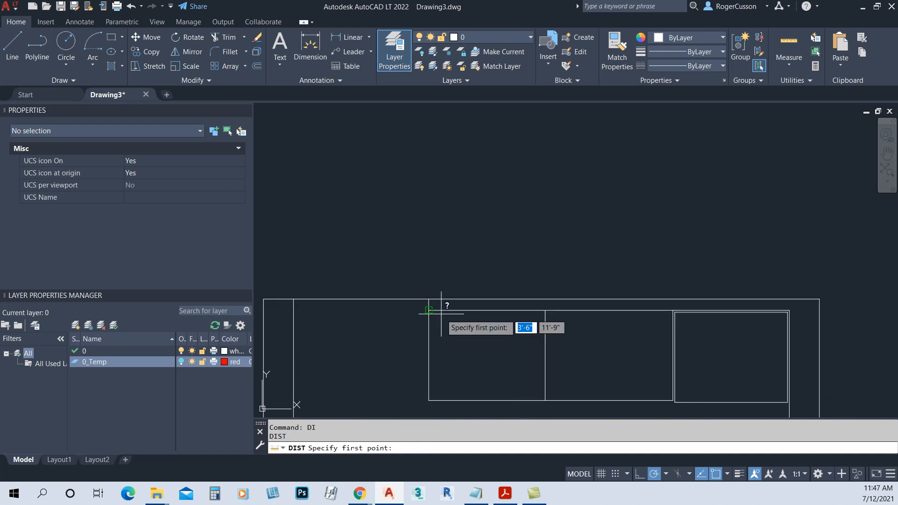
pyautogui.click(429, 310)
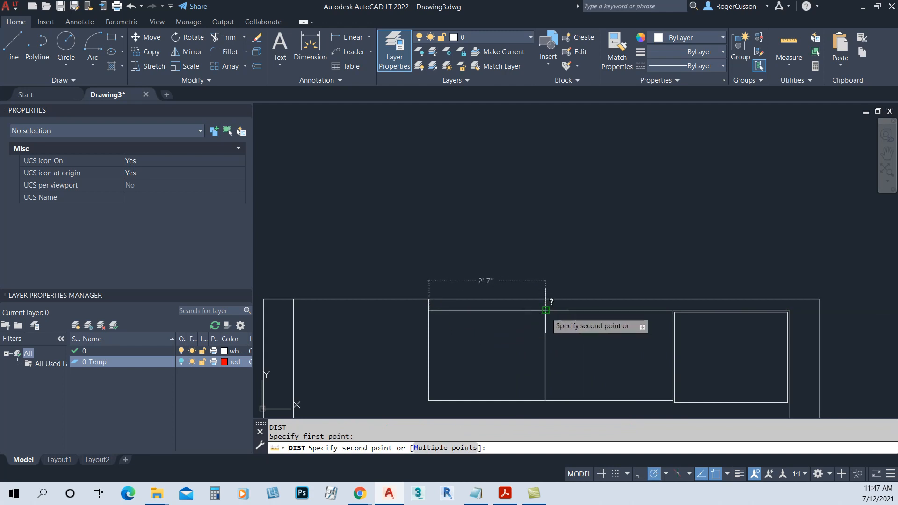
pyautogui.press('Escape')
# - Offset the left compartment's top line and right divider 0.5 inch inward
pyautogui.moveTo(517, 356); pyautogui.dragTo(500, 317, button='middle')
pyautogui.scroll(2, 496, 306)
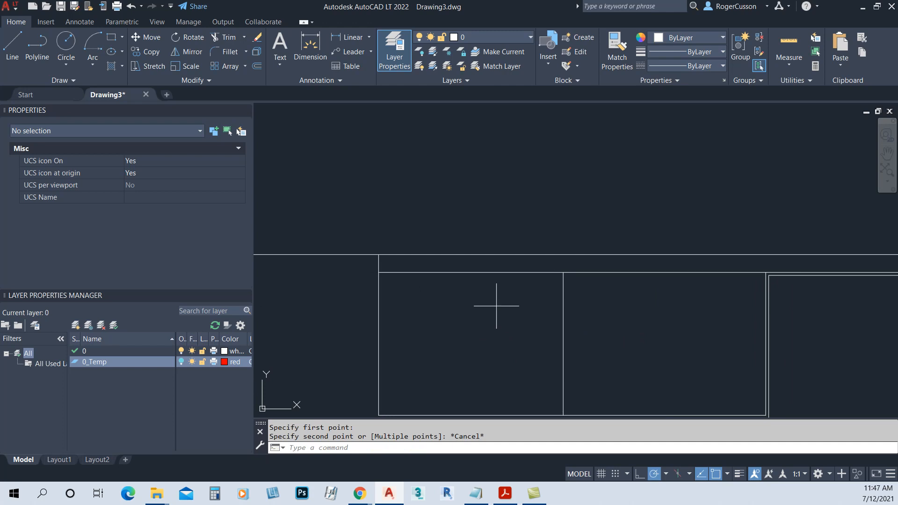
pyautogui.press('Return')
pyautogui.write('.5')
pyautogui.press('Return')
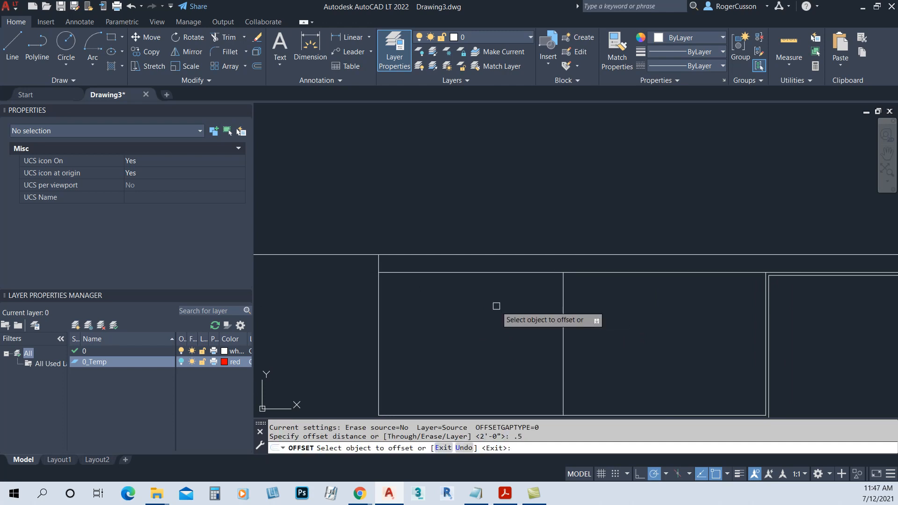
pyautogui.click(495, 274)
pyautogui.click(495, 283)
pyautogui.click(561, 297)
pyautogui.click(547, 309)
pyautogui.scroll(-3, 520, 315)
pyautogui.press('Escape')
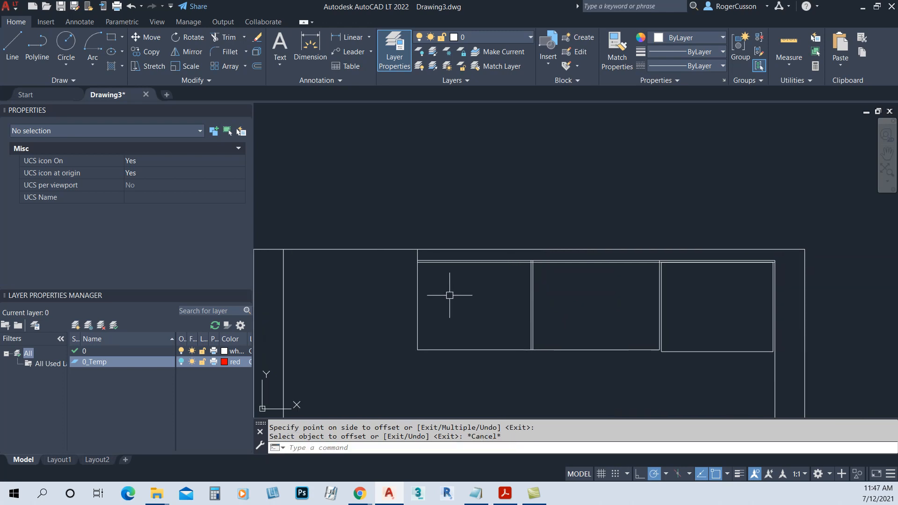
# - Erase the vertical line at the left end of the left compartment
pyautogui.write('o')
pyautogui.press('Escape')
pyautogui.click(419, 298)
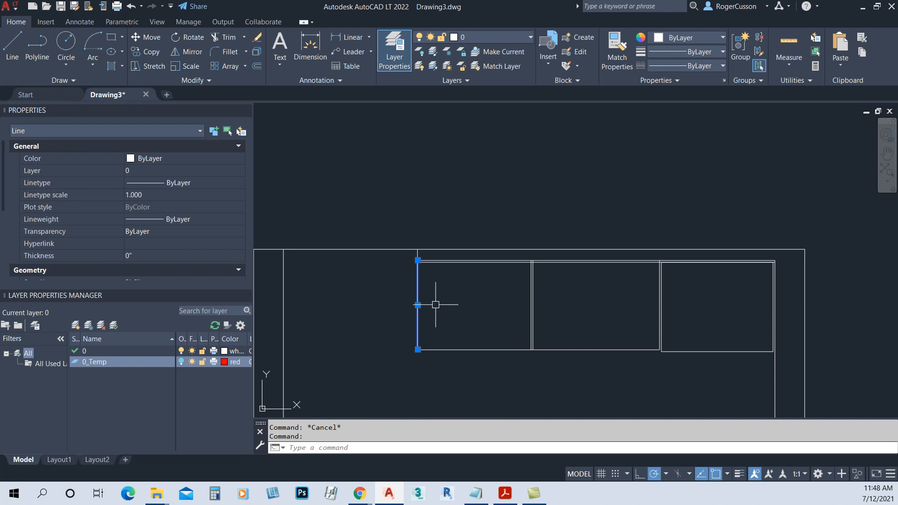
pyautogui.write('e')
pyautogui.press('Return')
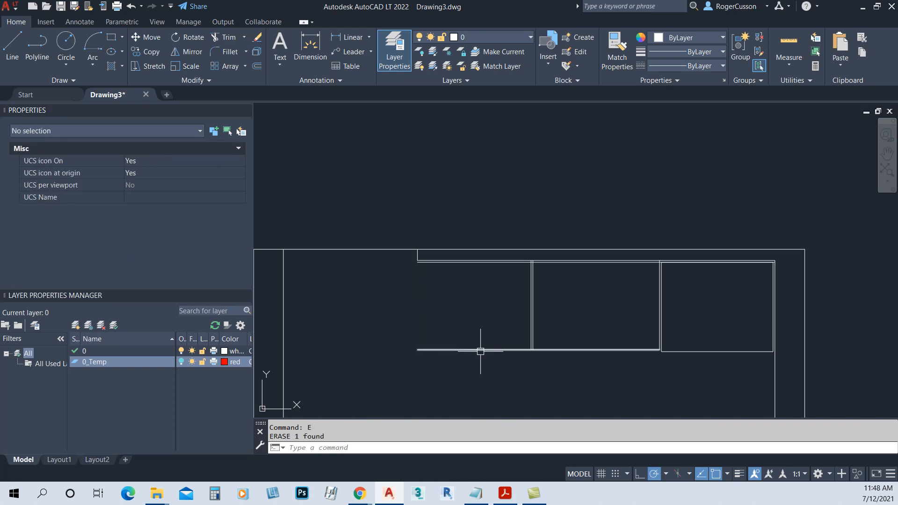
# - Offset the left compartment's inset top line 26 inches downward
pyautogui.scroll(2, 483, 298)
pyautogui.write('o')
pyautogui.press('Return')
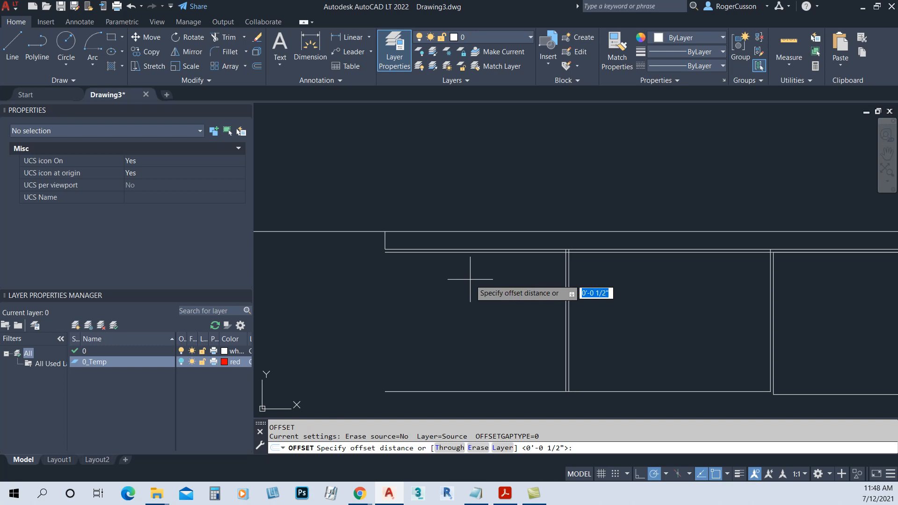
pyautogui.press('Return')
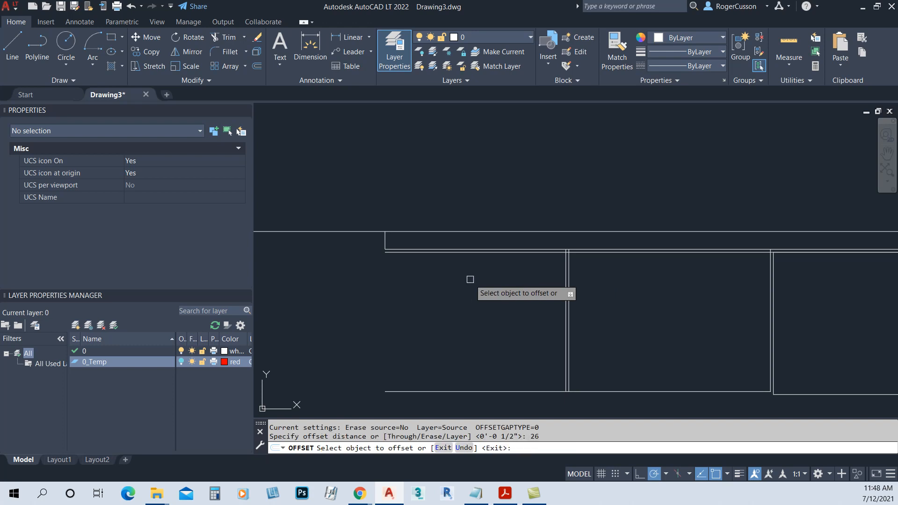
pyautogui.scroll(2, 495, 255)
pyautogui.click(494, 248)
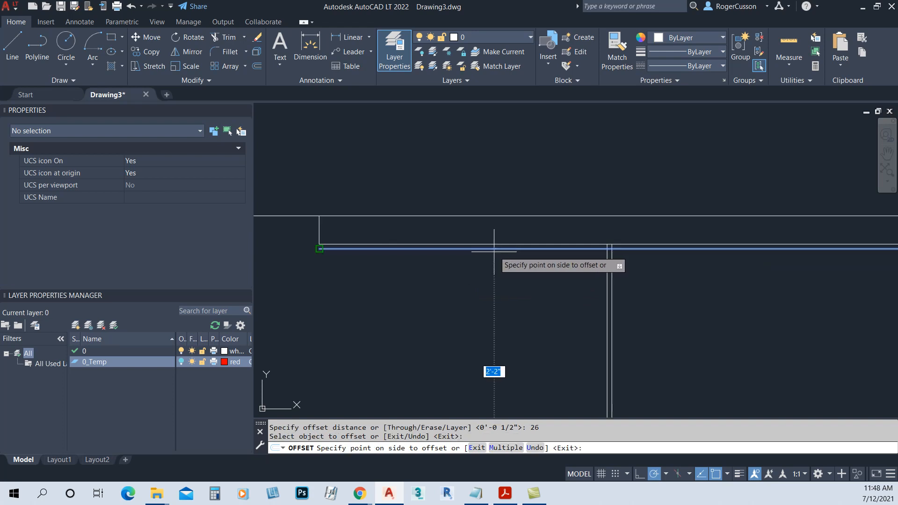
pyautogui.scroll(-2, 494, 249)
pyautogui.click(461, 304)
pyautogui.scroll(6, 518, 370)
pyautogui.press('Escape')
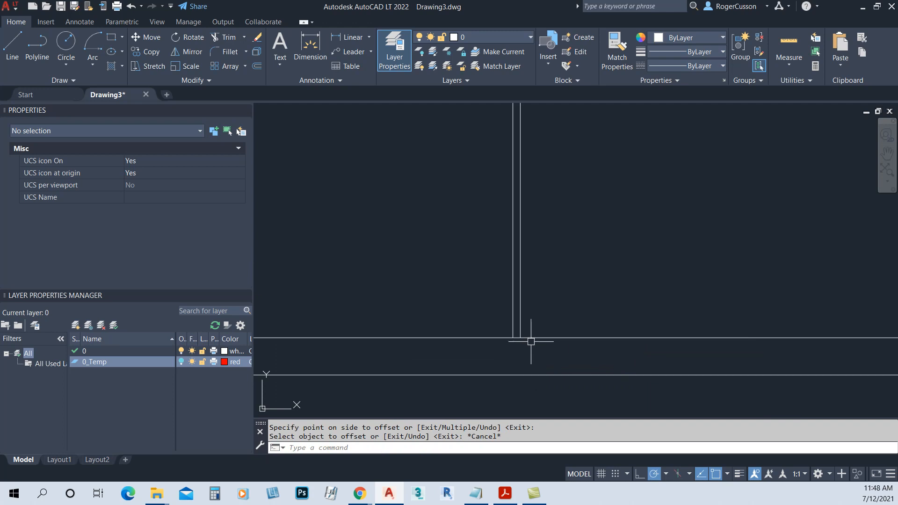
# - Fillet the original divider with the bottom line to square the middle compartment's lower-left corner
pyautogui.write('f')
pyautogui.press('Return')
pyautogui.click(520, 330)
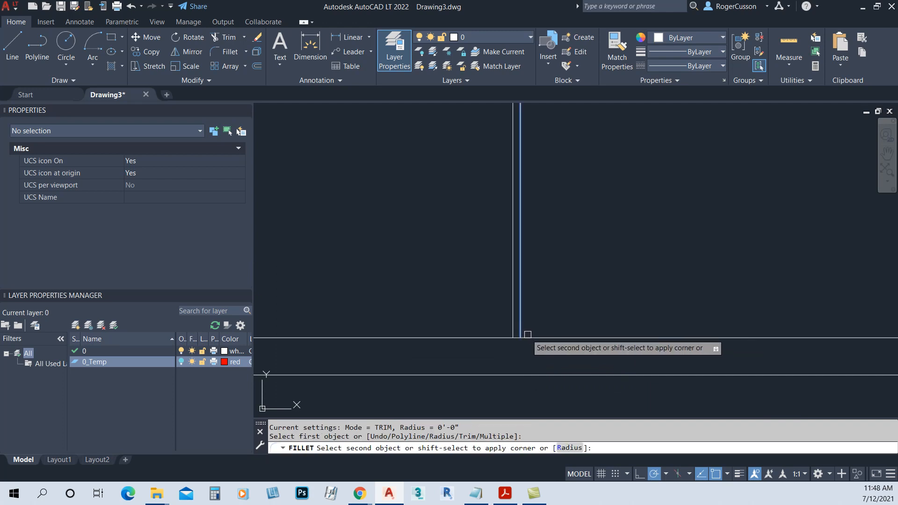
pyautogui.click(532, 337)
# - Fillet the inset divider line with the new bottom line and the inset top line to square the left compartment's right corners
pyautogui.press('Return')
pyautogui.click(513, 333)
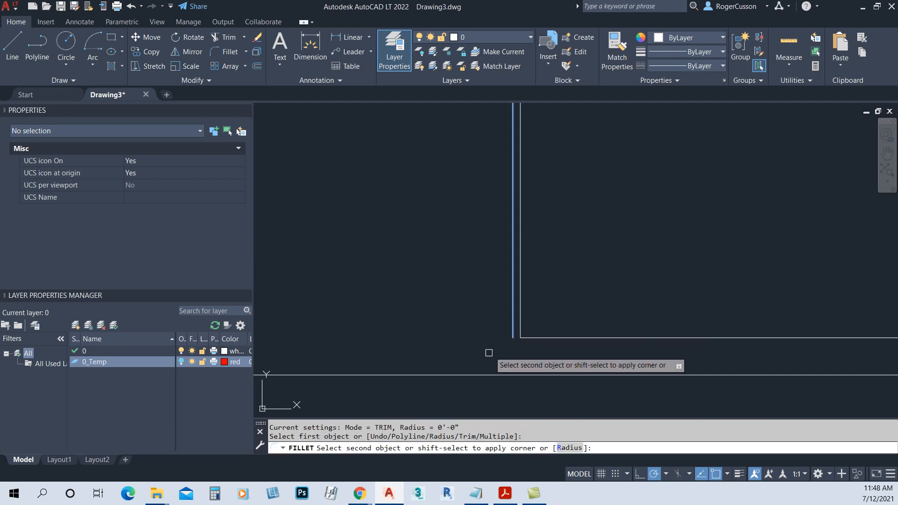
pyautogui.click(463, 374)
pyautogui.scroll(-6, 458, 347)
pyautogui.scroll(8, 444, 276)
pyautogui.press('Return')
pyautogui.click(480, 256)
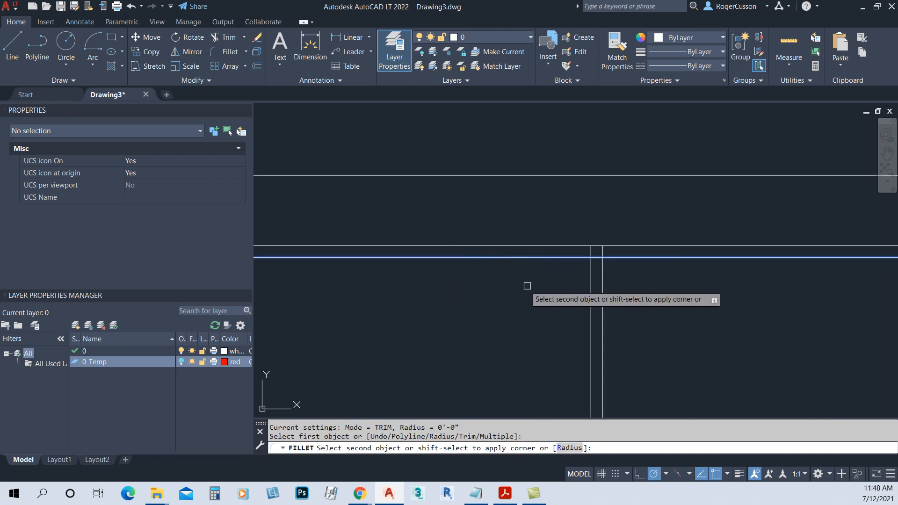
pyautogui.click(591, 292)
pyautogui.scroll(-4, 584, 295)
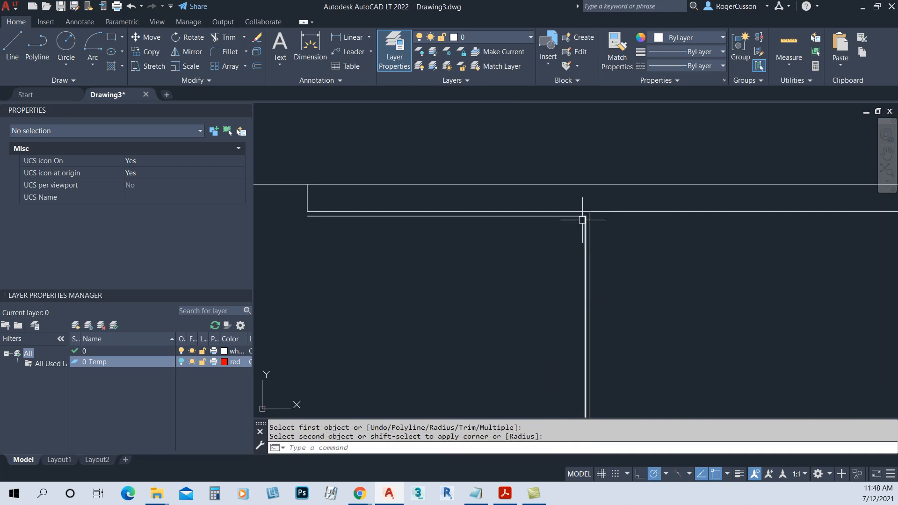
pyautogui.press('Escape')
# - Offset the left compartment's inset right line 30 inches to the left
pyautogui.write('o')
pyautogui.press('Return')
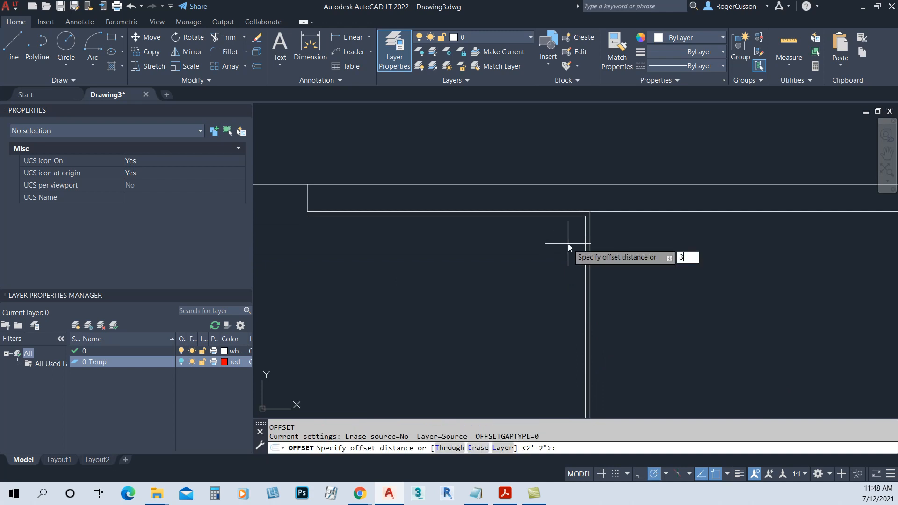
pyautogui.write('30')
pyautogui.press('Return')
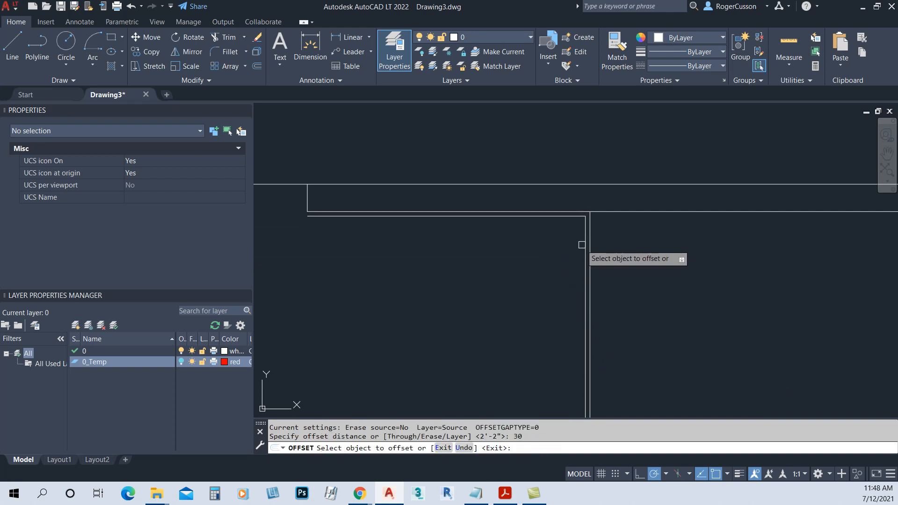
pyautogui.click(585, 245)
pyautogui.click(446, 261)
pyautogui.press('Escape')
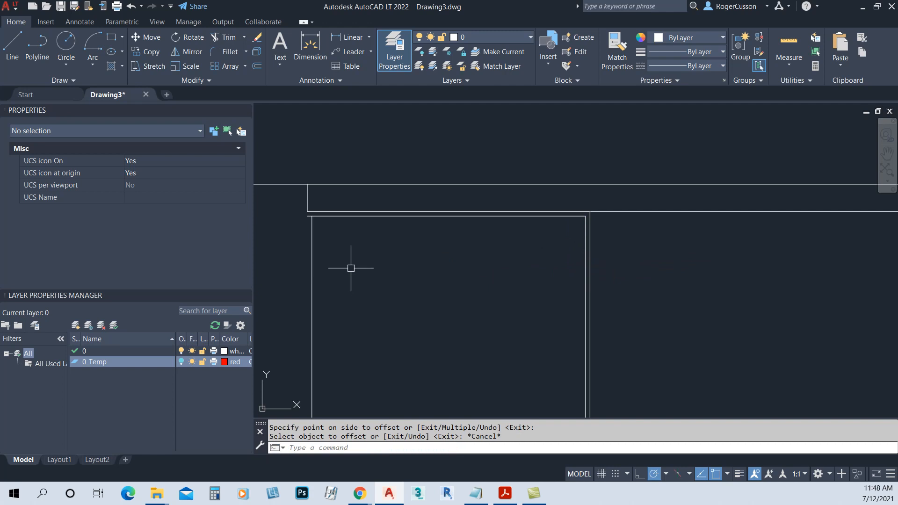
# - Fillet the left compartment's new left line with its inset top and bottom lines to square both left corners
pyautogui.write('f')
pyautogui.press('Return')
pyautogui.click(323, 218)
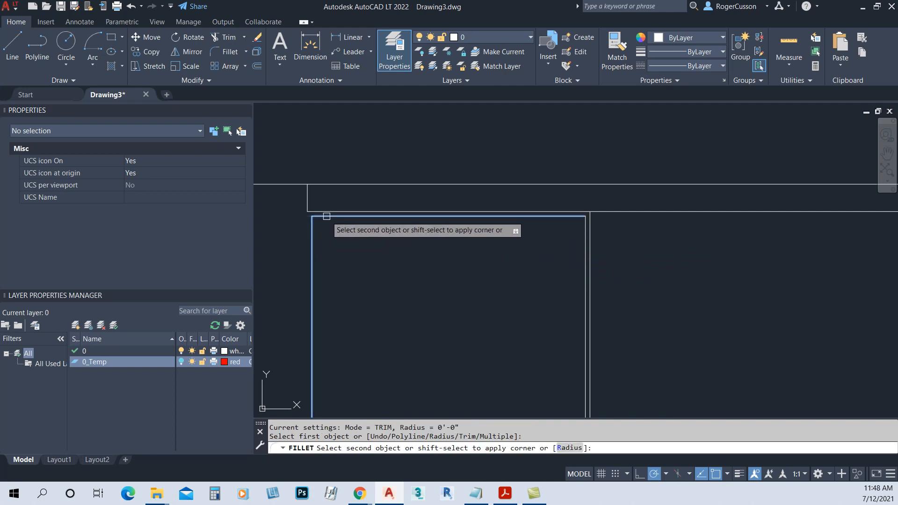
pyautogui.scroll(-2, 337, 281)
pyautogui.moveTo(340, 266); pyautogui.dragTo(339, 218, button='middle')
pyautogui.scroll(4, 319, 312)
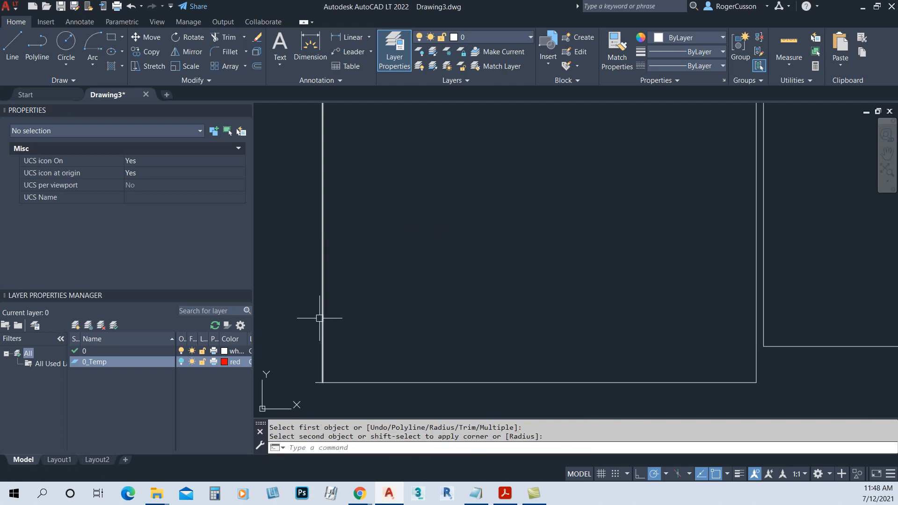
pyautogui.press('Return')
pyautogui.click(322, 333)
pyautogui.click(332, 382)
pyautogui.scroll(-2, 341, 377)
pyautogui.press('Escape')
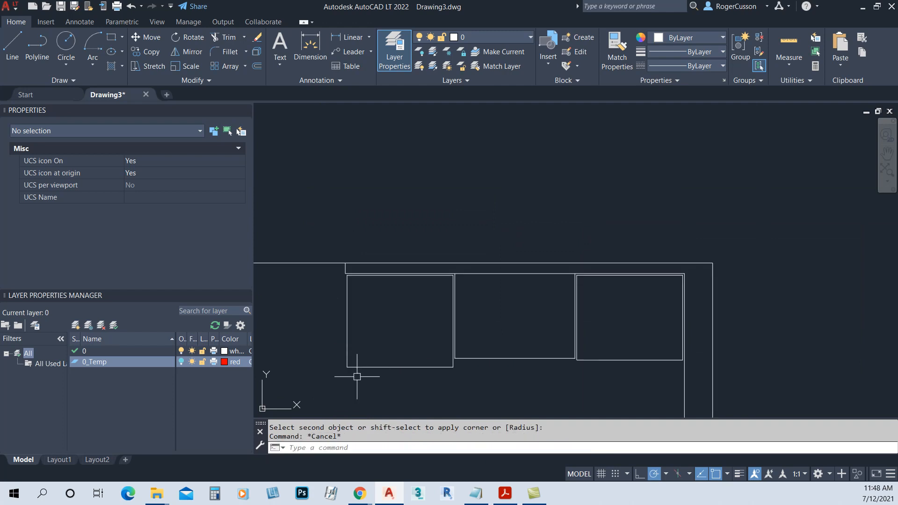
# - Offset the left compartment's bottom line 2 inches upward
pyautogui.write('o')
pyautogui.press('Return')
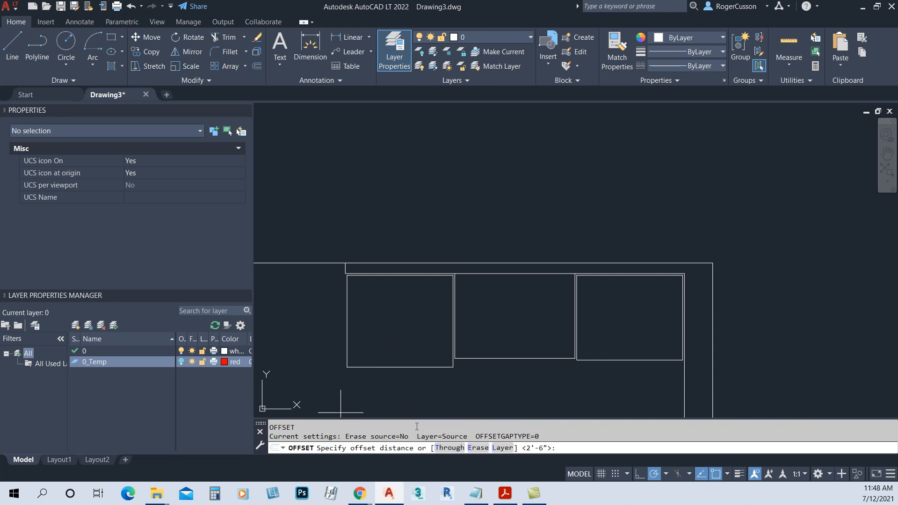
pyautogui.write('2')
pyautogui.press('Return')
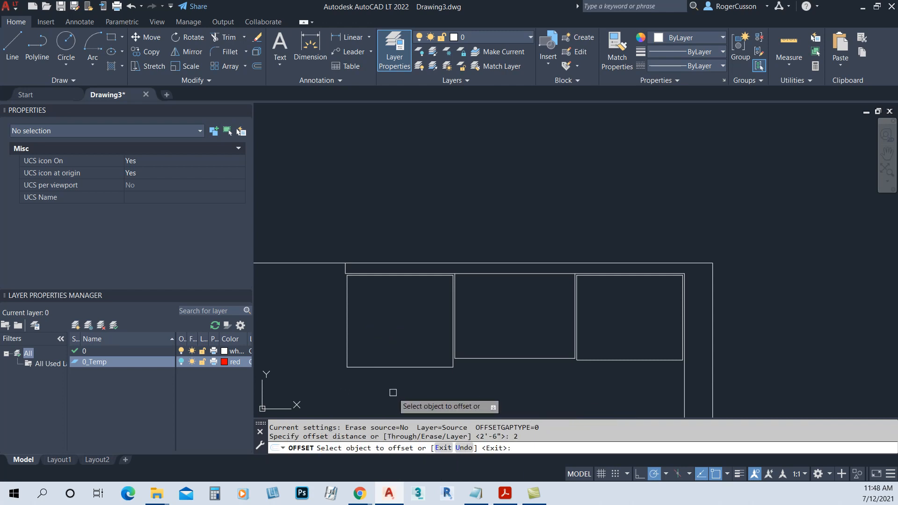
pyautogui.click(388, 367)
pyautogui.click(392, 349)
pyautogui.press('Return')
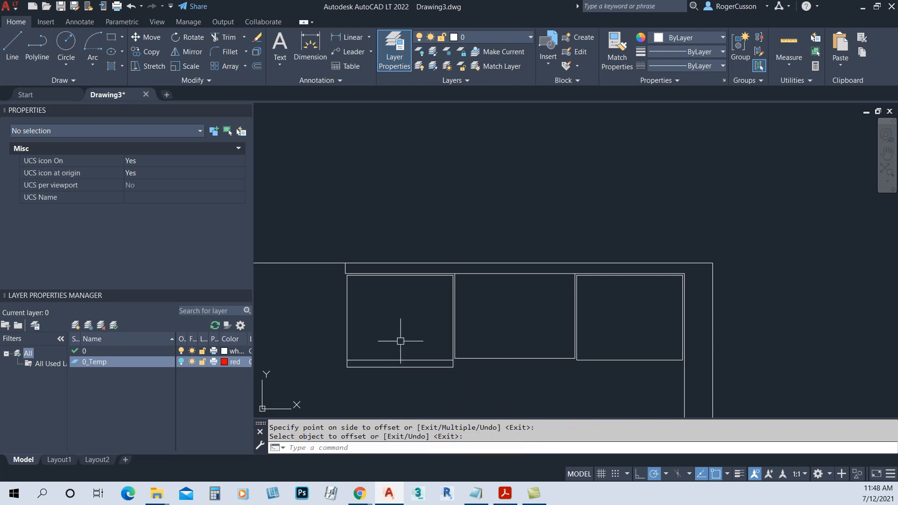
# - Offset the left compartment's new inner horizontal line another 1 inch upward
pyautogui.press('Return')
pyautogui.write('1')
pyautogui.press('Return')
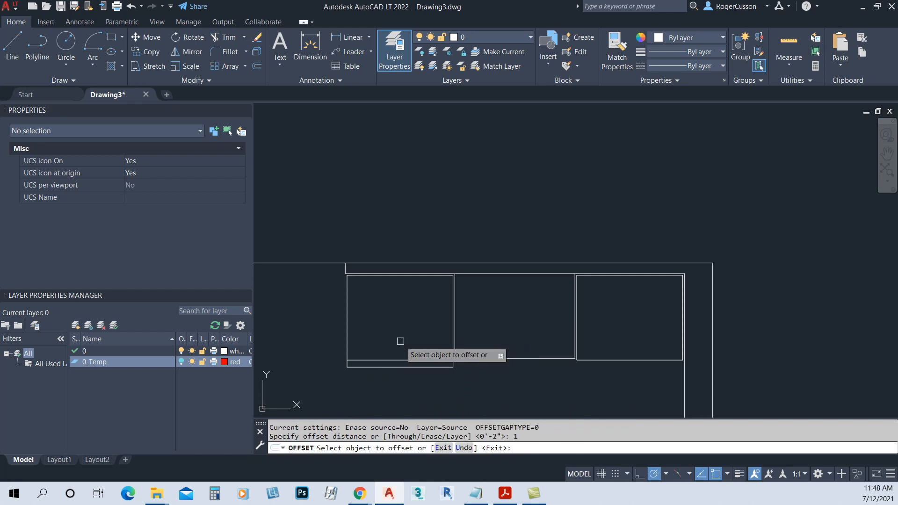
pyautogui.click(390, 359)
pyautogui.click(395, 347)
pyautogui.press('Escape')
pyautogui.scroll(5, 391, 352)
pyautogui.scroll(-4, 391, 352)
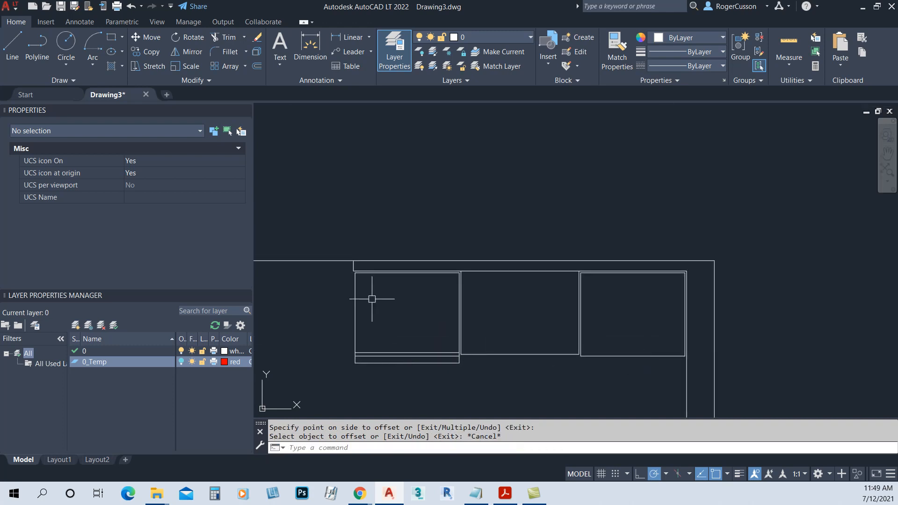
# - Offset the right compartment's inset top line 4 inches downward
pyautogui.scroll(-2, 420, 347)
pyautogui.scroll(2, 552, 342)
pyautogui.moveTo(552, 342); pyautogui.dragTo(496, 355, button='middle')
pyautogui.scroll(-2, 495, 351)
pyautogui.scroll(2, 497, 340)
pyautogui.scroll(2, 497, 338)
pyautogui.write('o')
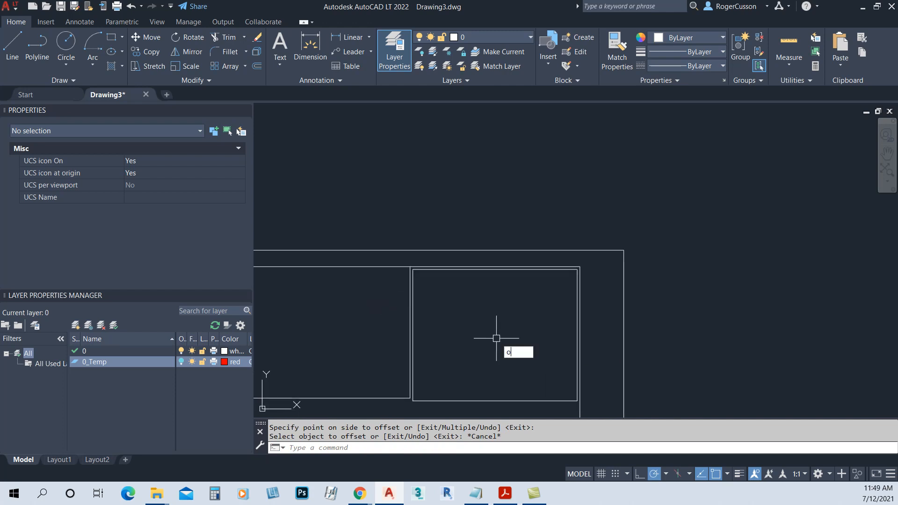
pyautogui.press('Return')
pyautogui.write('4')
pyautogui.press('Return')
pyautogui.scroll(3, 486, 277)
pyautogui.click(496, 260)
pyautogui.click(492, 284)
pyautogui.scroll(-4, 488, 367)
pyautogui.scroll(-2, 485, 220)
pyautogui.press('Escape')
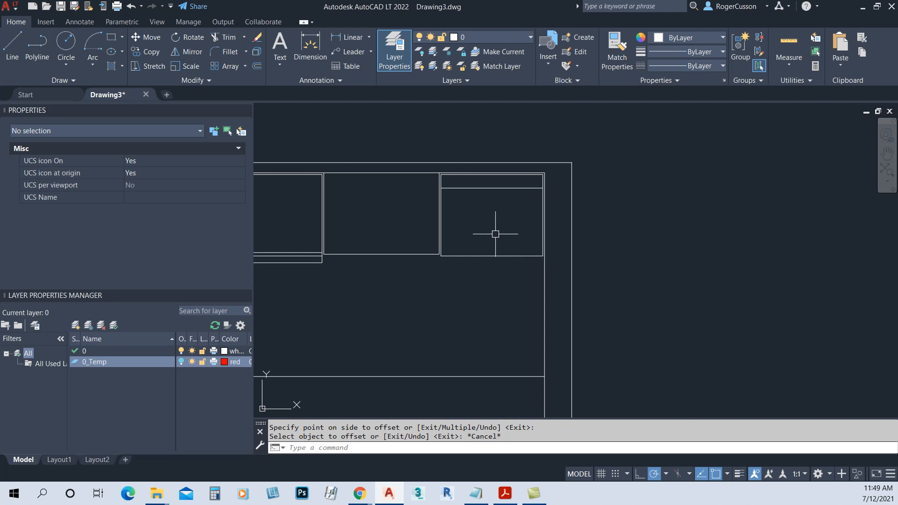
# - Draw a vertical line from the midpoint of the right compartment's new horizontal line down to its bottom line
pyautogui.write('L')
pyautogui.press('Return')
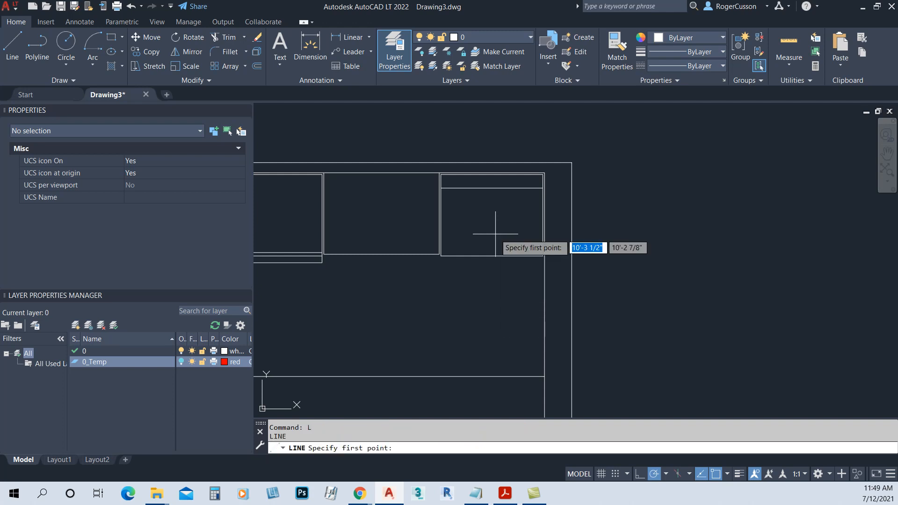
pyautogui.click(491, 188)
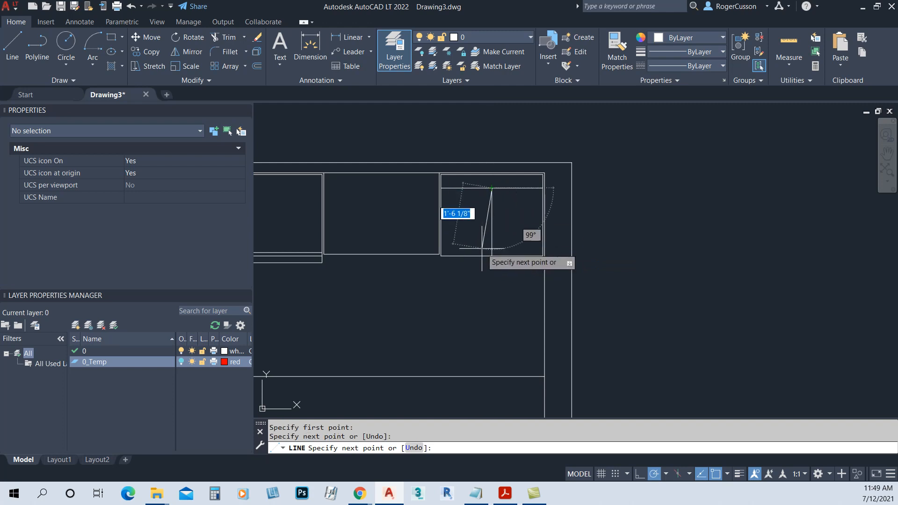
pyautogui.scroll(4, 485, 247)
pyautogui.press('Return')
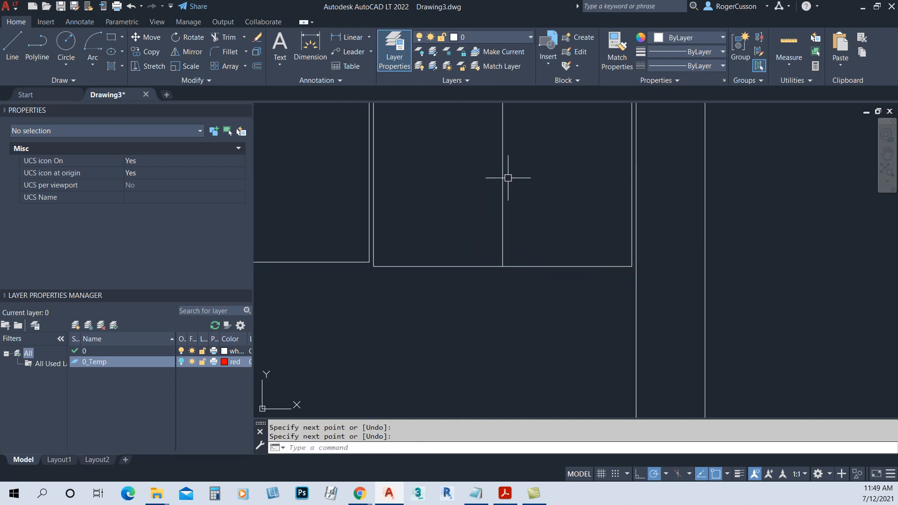
pyautogui.scroll(-2, 508, 178)
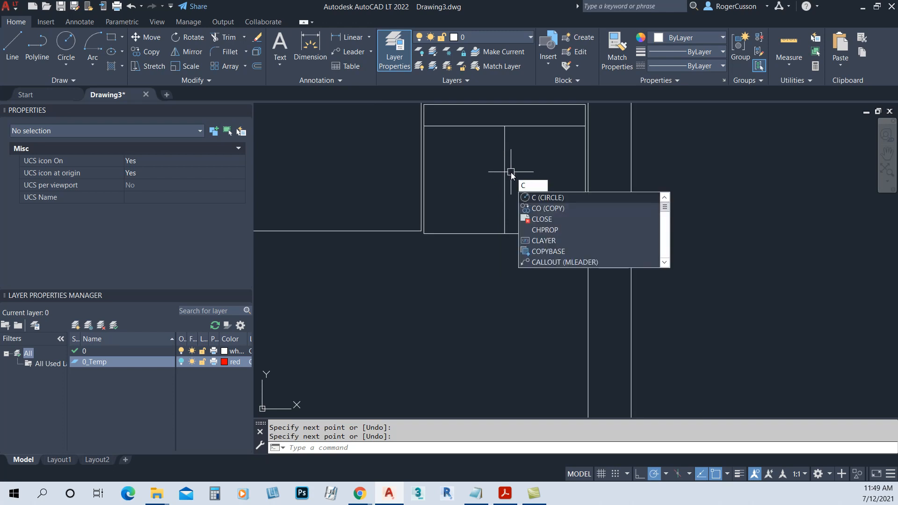
# - Draw a 4-inch-radius circle centred midway between the vertical line's midpoint and the right compartment's lower-left corner
pyautogui.press('Return')
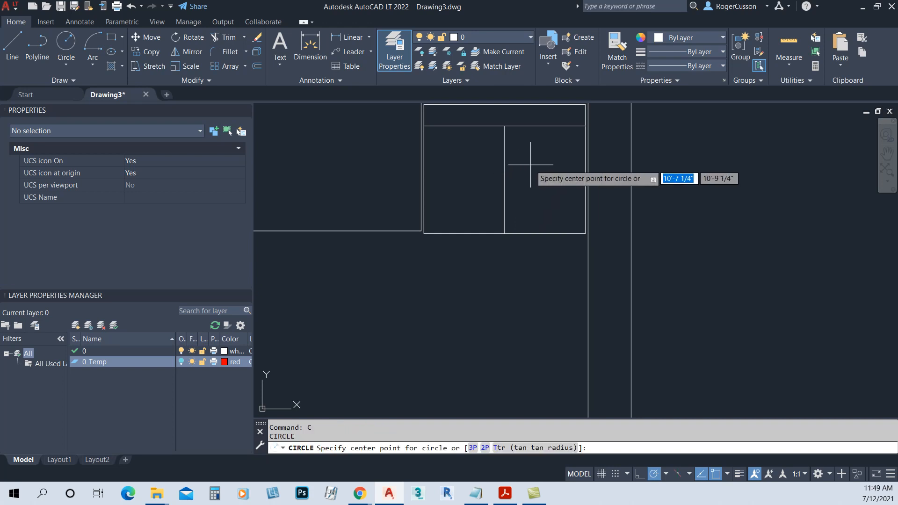
pyautogui.press('F8')
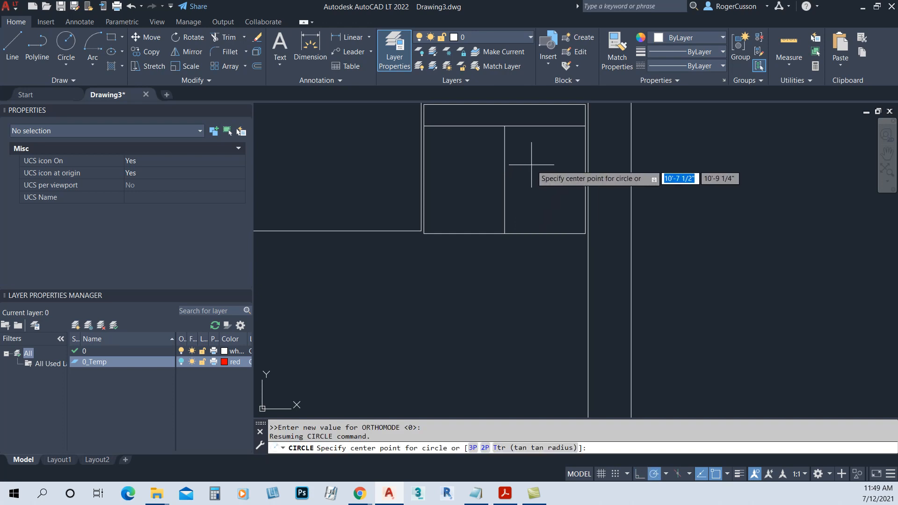
pyautogui.keyDown('shift'); pyautogui.rightClick(531, 165); pyautogui.keyUp('shift')
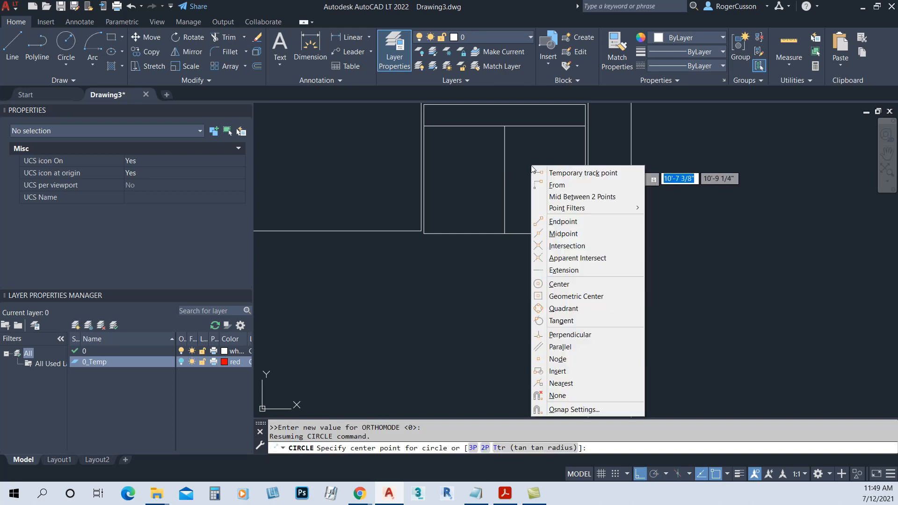
pyautogui.click(553, 197)
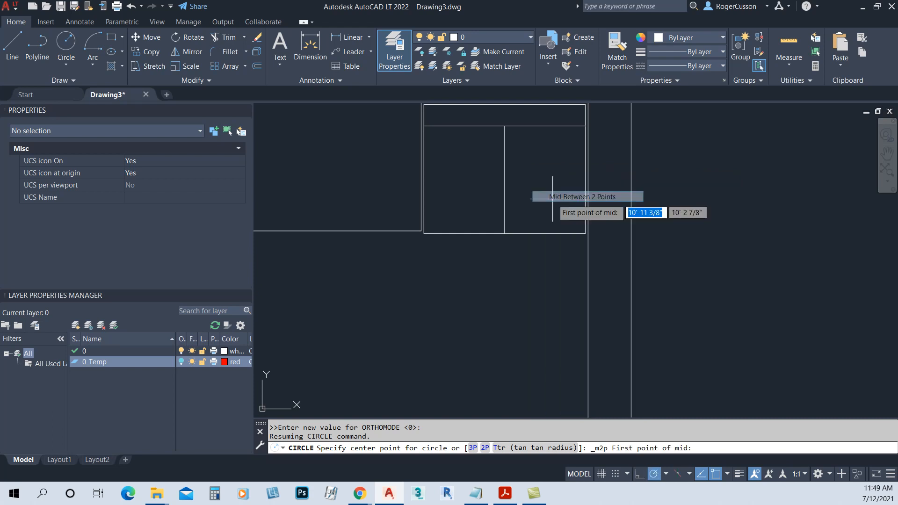
pyautogui.click(505, 179)
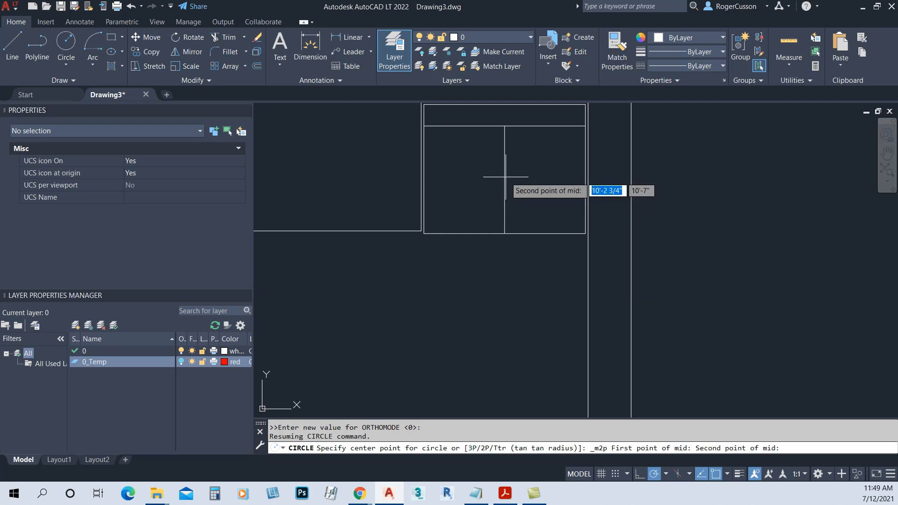
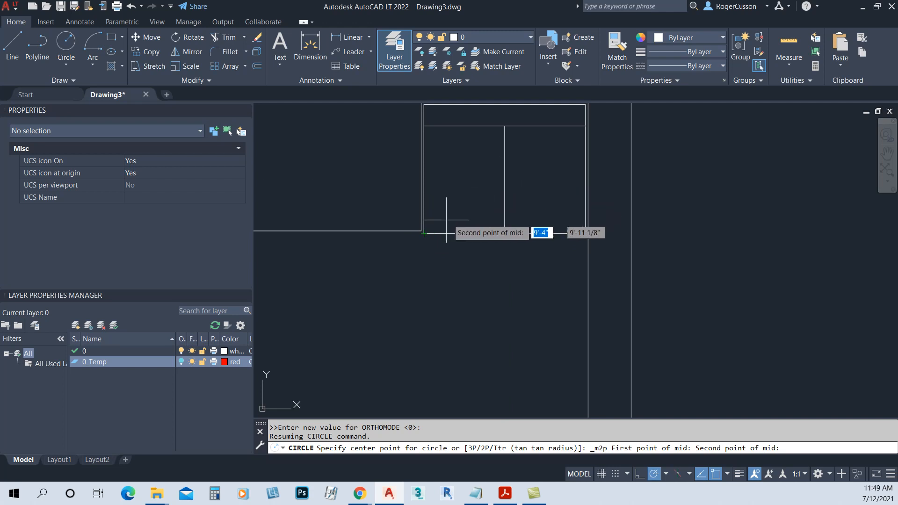
pyautogui.click(424, 233)
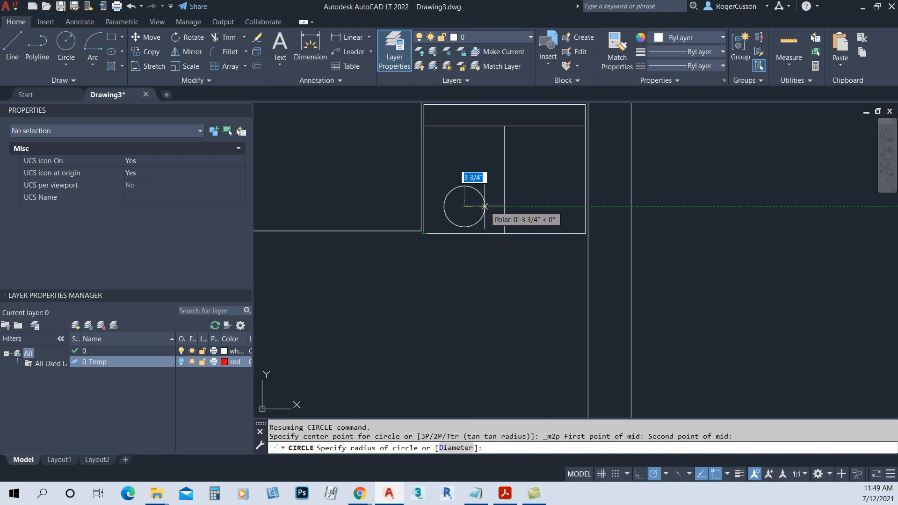
pyautogui.write('4')
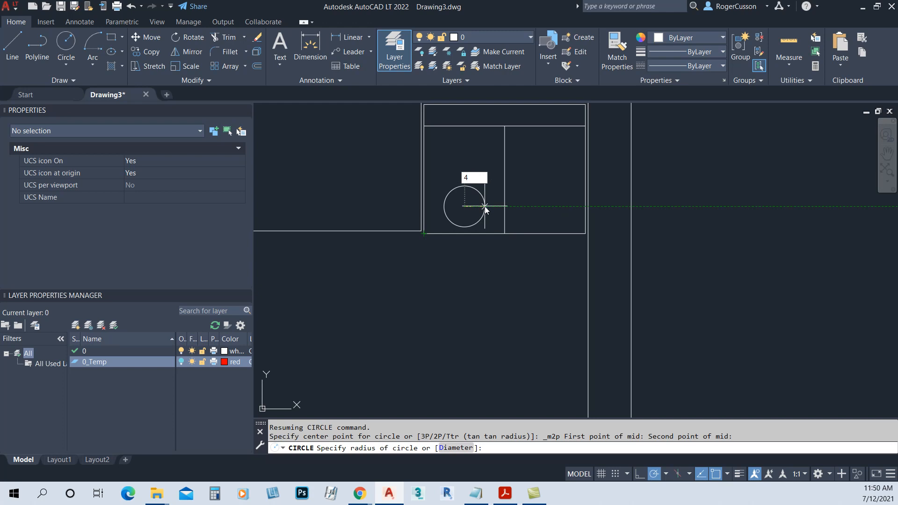
pyautogui.press('Return')
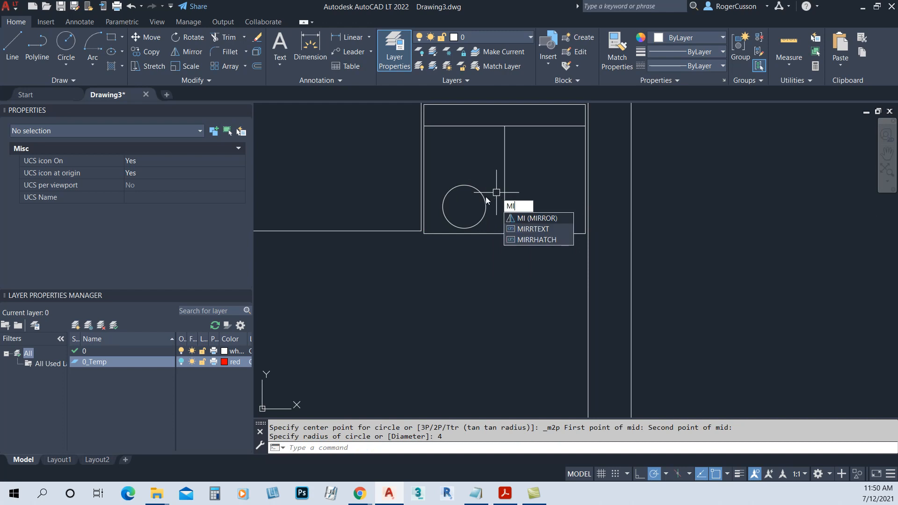
# - Mirror the circle upward across a horizontal axis through the vertical line's midpoint, keeping the source circle
pyautogui.press('Return')
pyautogui.click(486, 196)
pyautogui.press('Return')
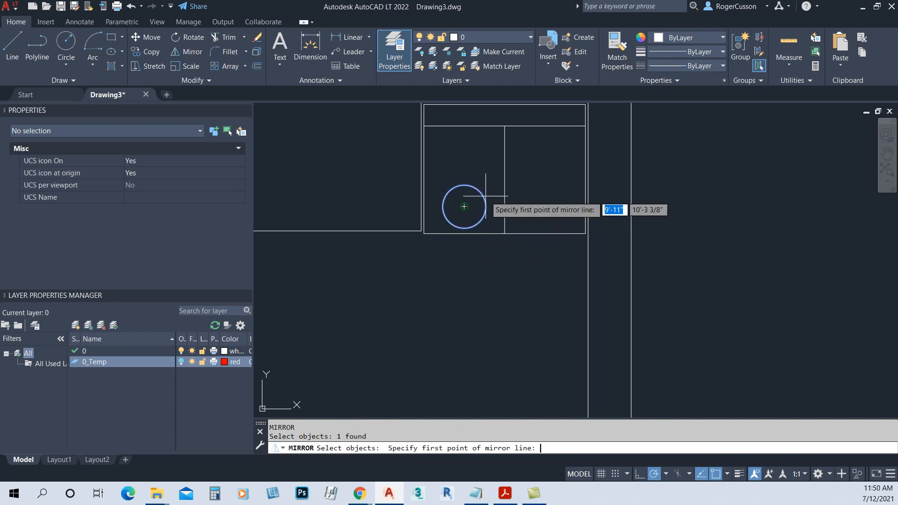
pyautogui.click(504, 178)
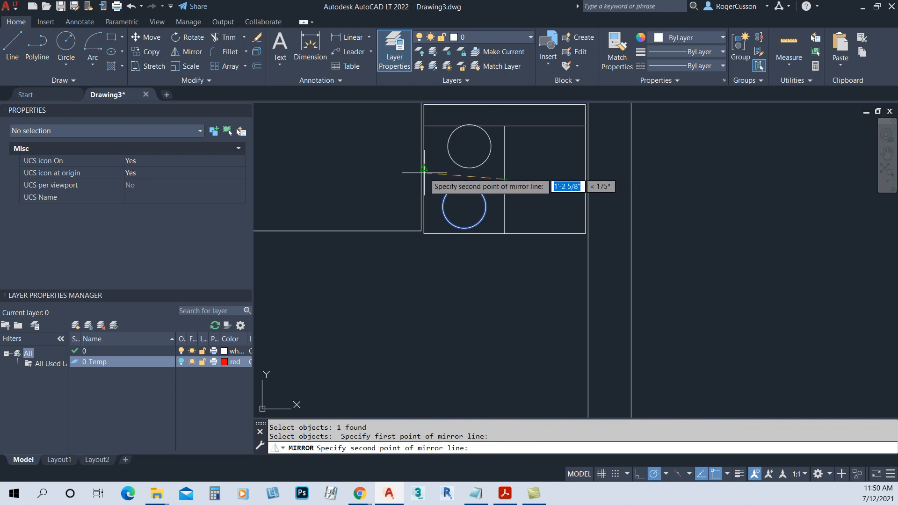
pyautogui.click(398, 179)
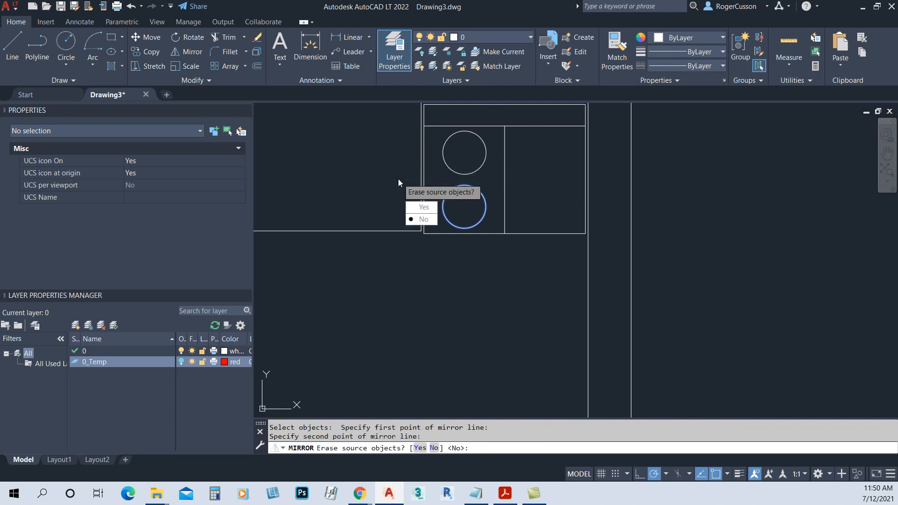
pyautogui.click(421, 219)
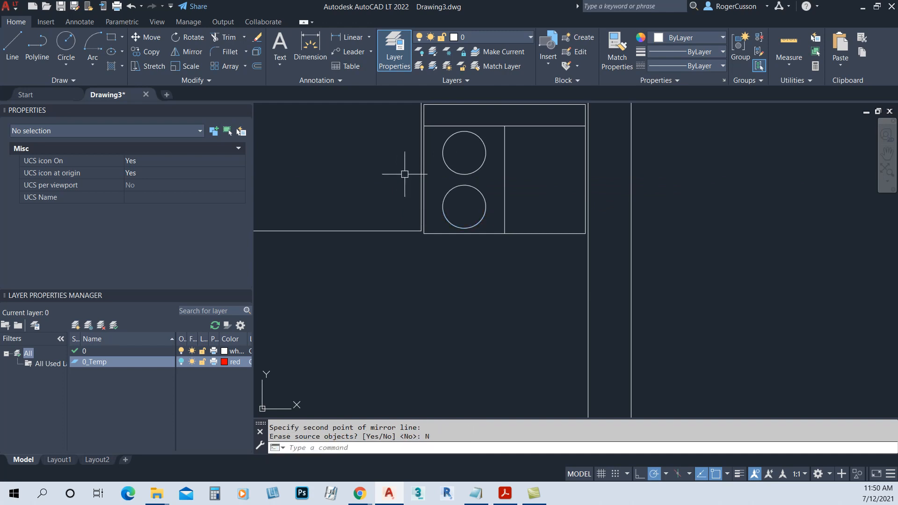
# - Set the upper circle's radius to 3 inches
pyautogui.click(482, 166)
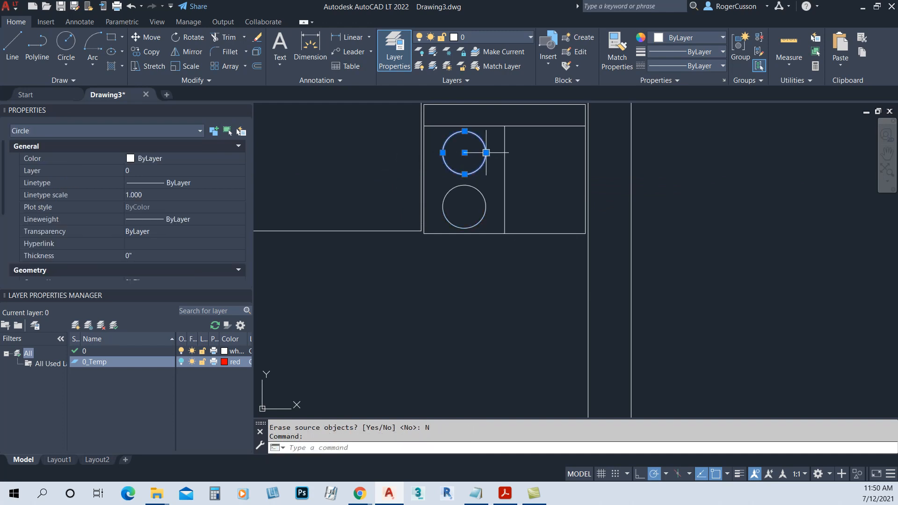
pyautogui.click(487, 153)
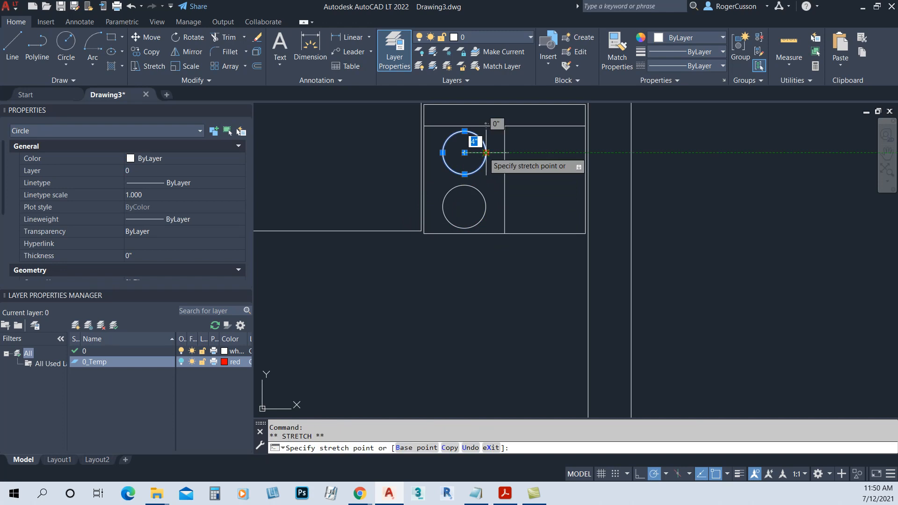
pyautogui.scroll(4, 477, 153)
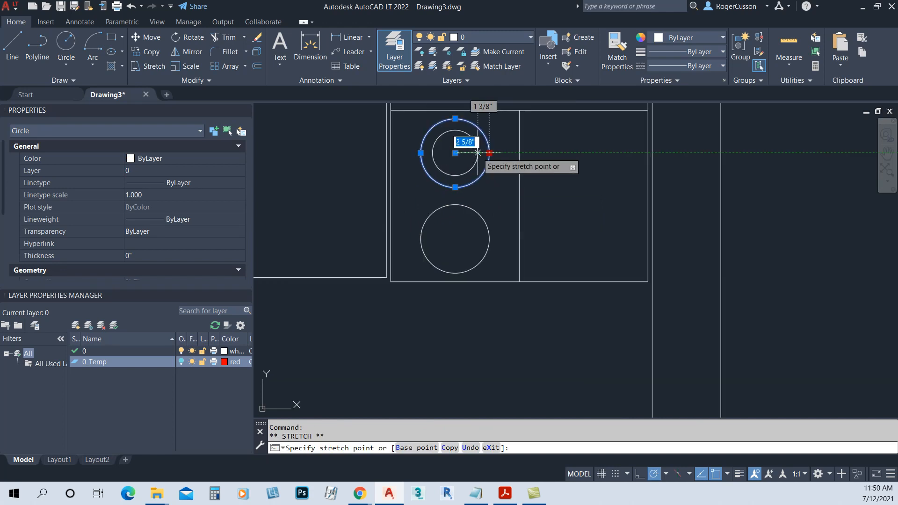
pyautogui.press('Escape')
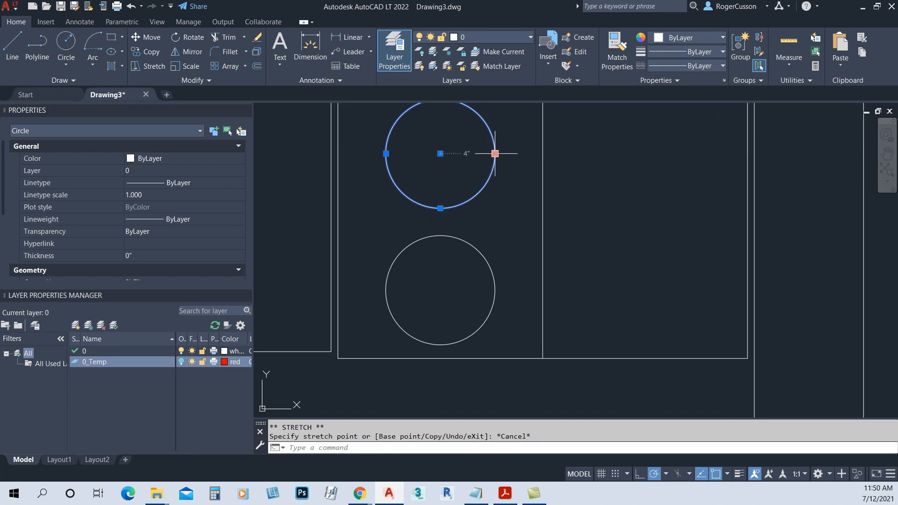
pyautogui.click(495, 153)
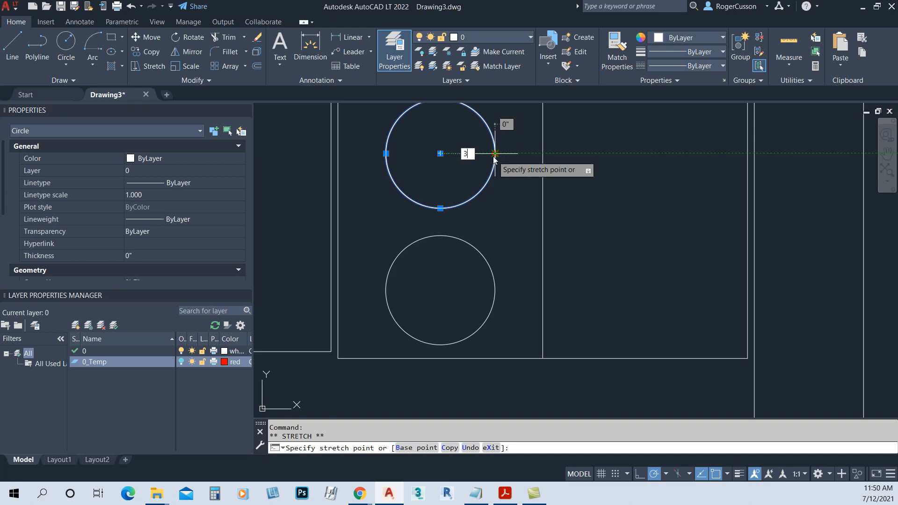
pyautogui.press('Return')
pyautogui.scroll(-4, 491, 154)
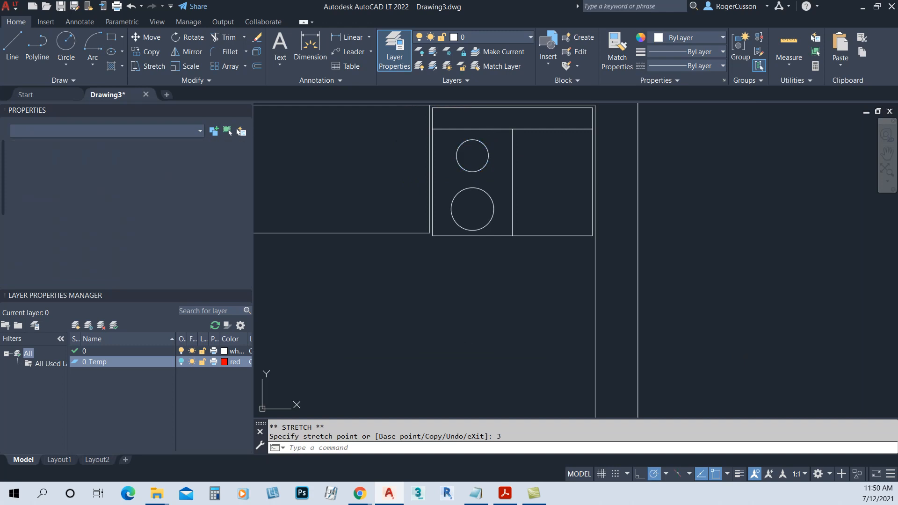
# - Mirror both circles across the compartment's central vertical line, keeping the source circles
pyautogui.press('Escape')
pyautogui.write('MI')
pyautogui.press('Return')
pyautogui.click(497, 161)
pyautogui.click(482, 188)
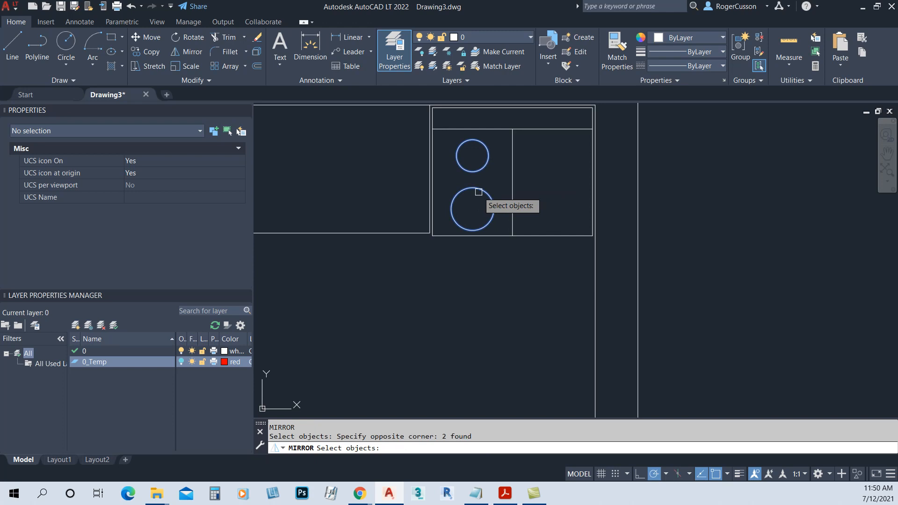
pyautogui.press('Return')
pyautogui.click(512, 181)
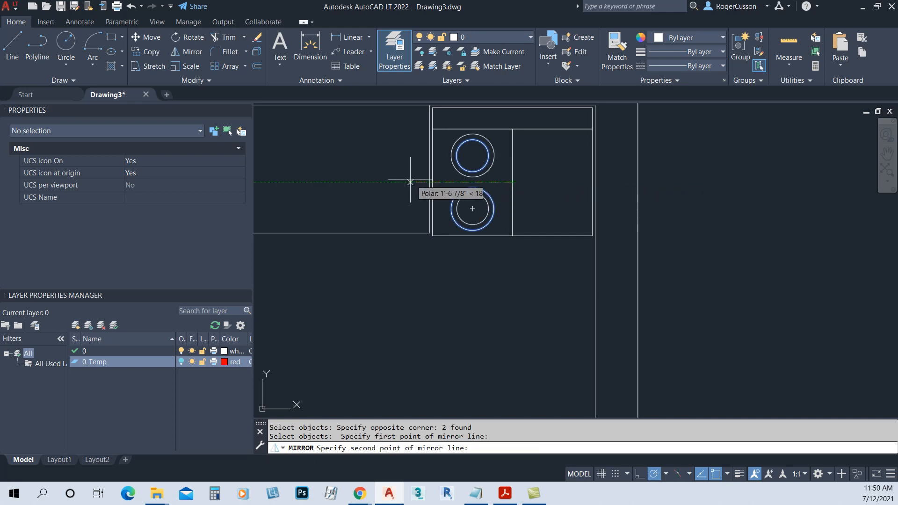
pyautogui.click(516, 278)
pyautogui.click(521, 288)
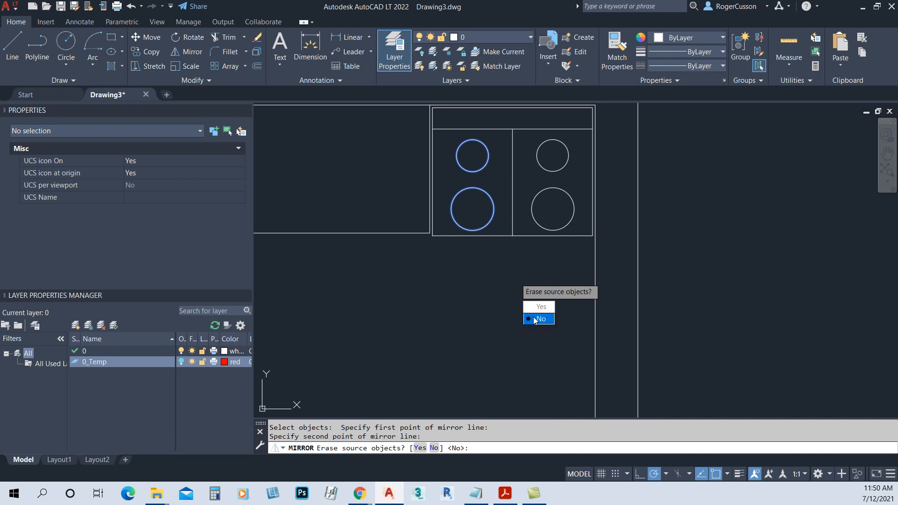
pyautogui.click(533, 318)
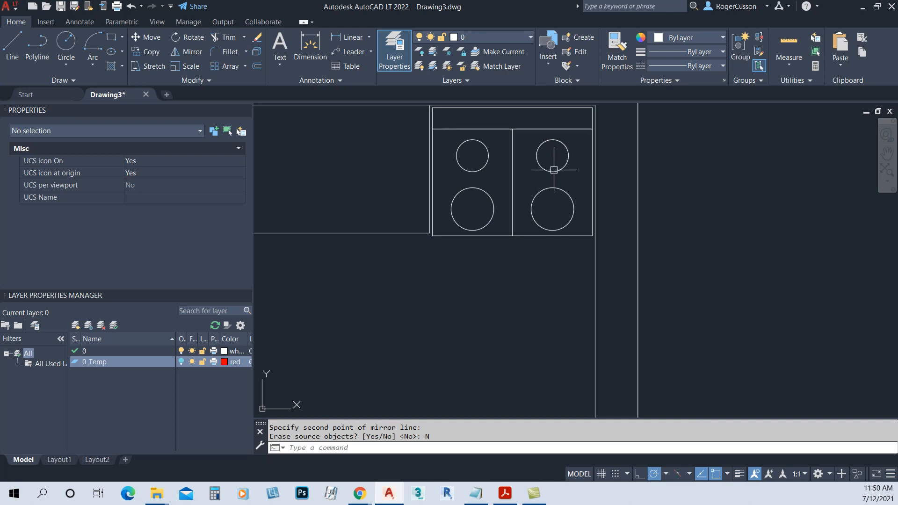
# - Mirror the right-hand pair of circles across a horizontal axis through the vertical line's midpoint, erasing the source circles
pyautogui.press('Return')
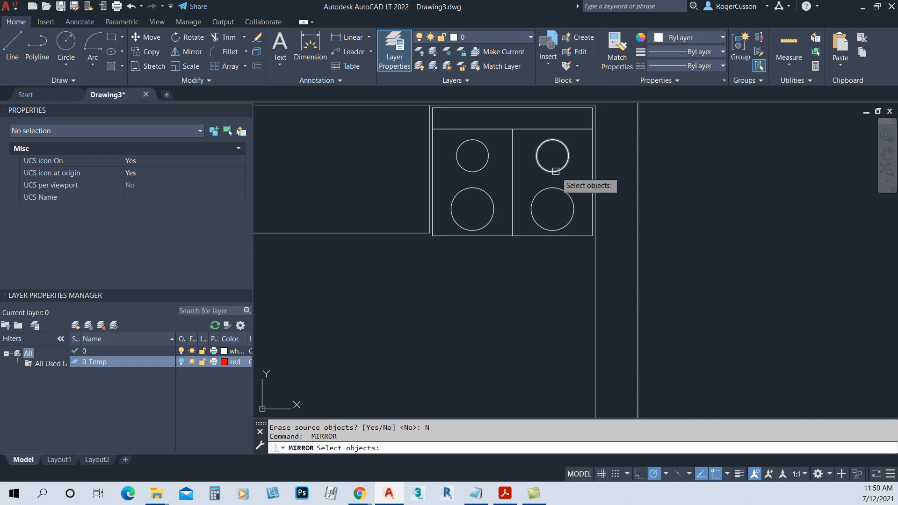
pyautogui.click(545, 146)
pyautogui.click(542, 201)
pyautogui.press('Return')
pyautogui.click(512, 182)
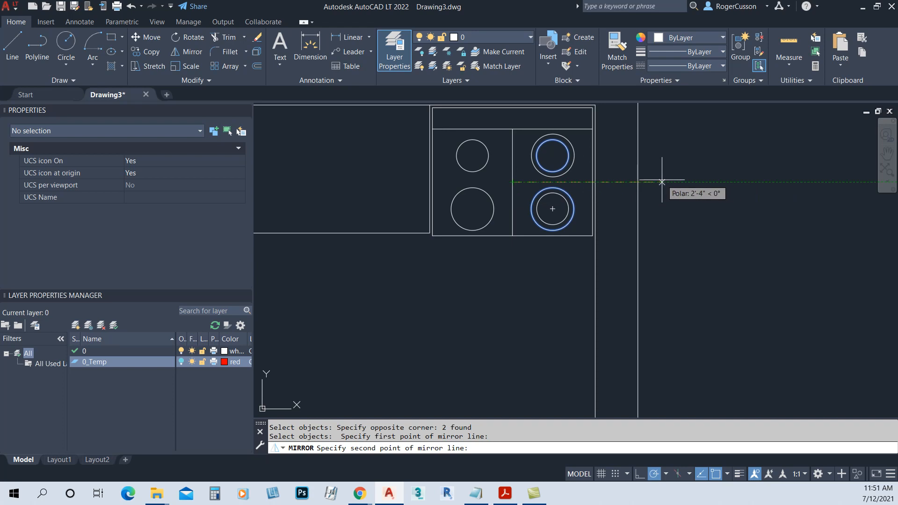
pyautogui.click(662, 182)
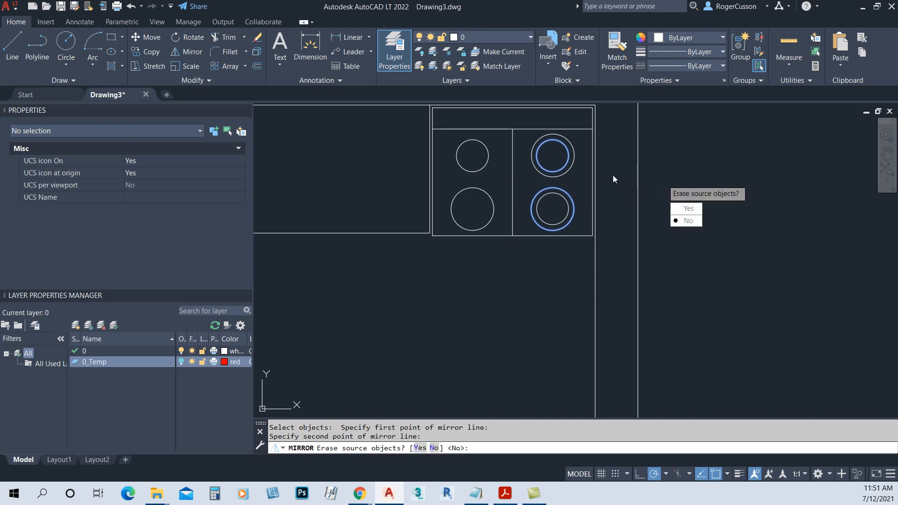
pyautogui.click(693, 210)
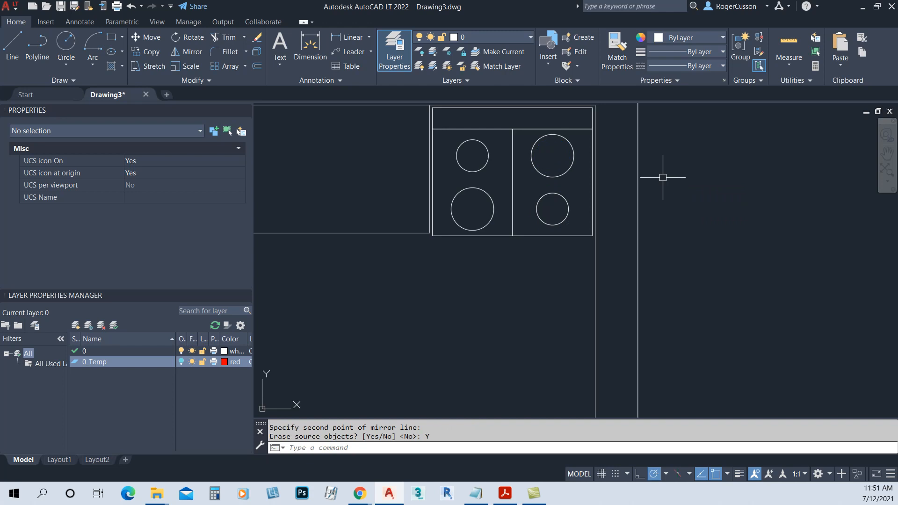
# - Erase the vertical line separating the two pairs of circles
pyautogui.click(512, 174)
pyautogui.write('e')
pyautogui.press('Return')
# - Draw a vertical line from the midpoint of the lower counter rectangle's top edge down to its inner horizontal line
pyautogui.scroll(-3, 479, 225)
pyautogui.moveTo(454, 262); pyautogui.dragTo(482, 190, button='middle')
pyautogui.scroll(2, 451, 240)
pyautogui.write('l')
pyautogui.press('Return')
pyautogui.click(451, 240)
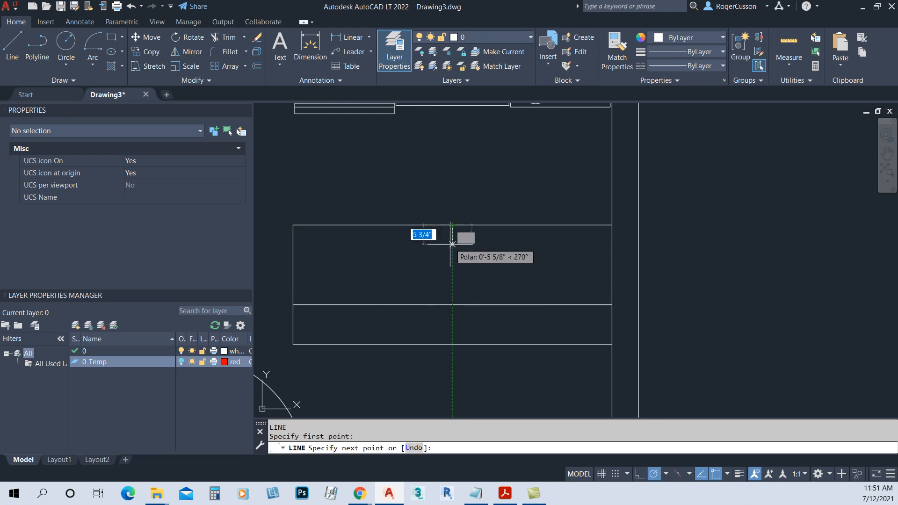
pyautogui.click(452, 304)
pyautogui.scroll(4, 458, 276)
pyautogui.press('Return')
# - Offset the counter's central vertical line 12 inches to both the left and the right
pyautogui.write('o')
pyautogui.press('Return')
pyautogui.scroll(-2, 459, 271)
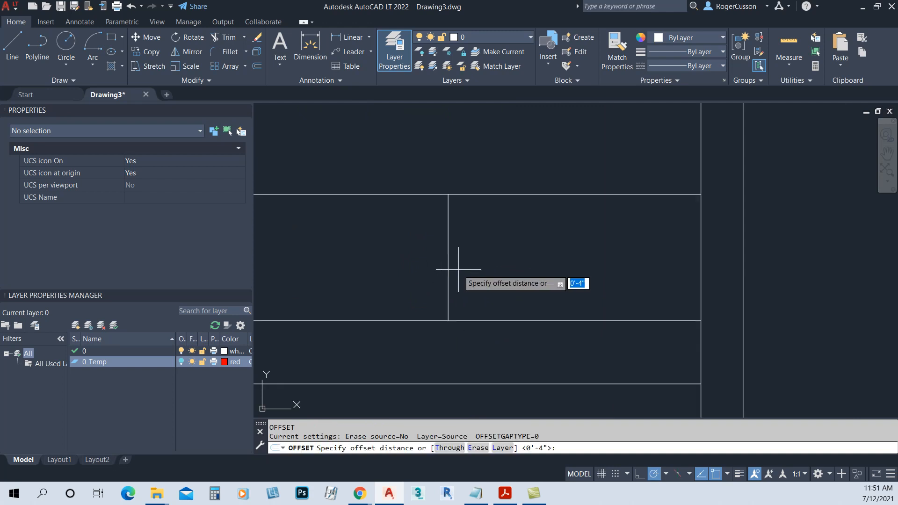
pyautogui.write('12')
pyautogui.press('Return')
pyautogui.click(448, 256)
pyautogui.click(472, 259)
pyautogui.click(448, 262)
pyautogui.click(427, 267)
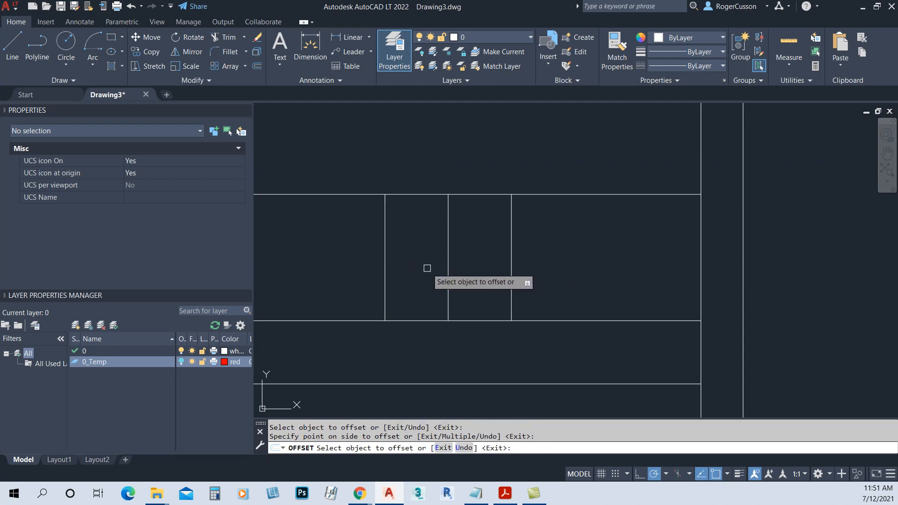
pyautogui.press('Escape')
pyautogui.scroll(-4, 452, 220)
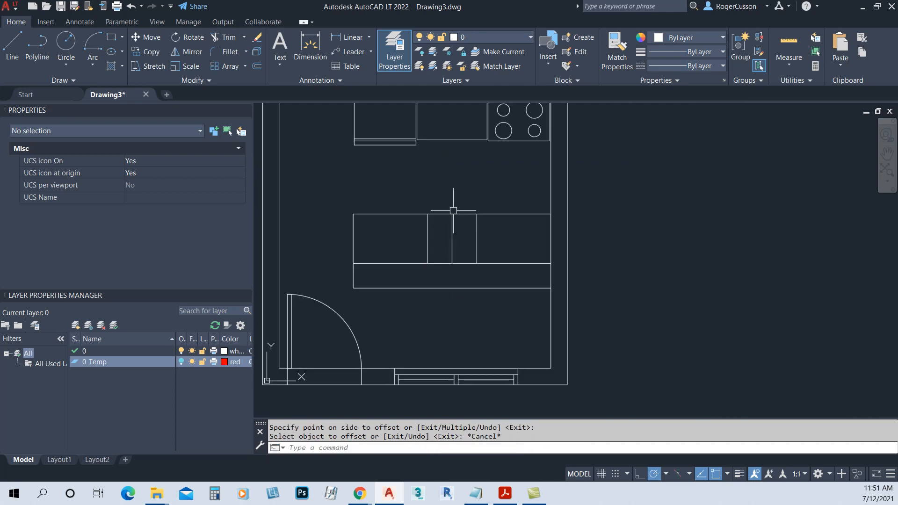
# - Offset the counter's top edge and inner horizontal line 2 inches inward, toward each other
pyautogui.scroll(4, 455, 260)
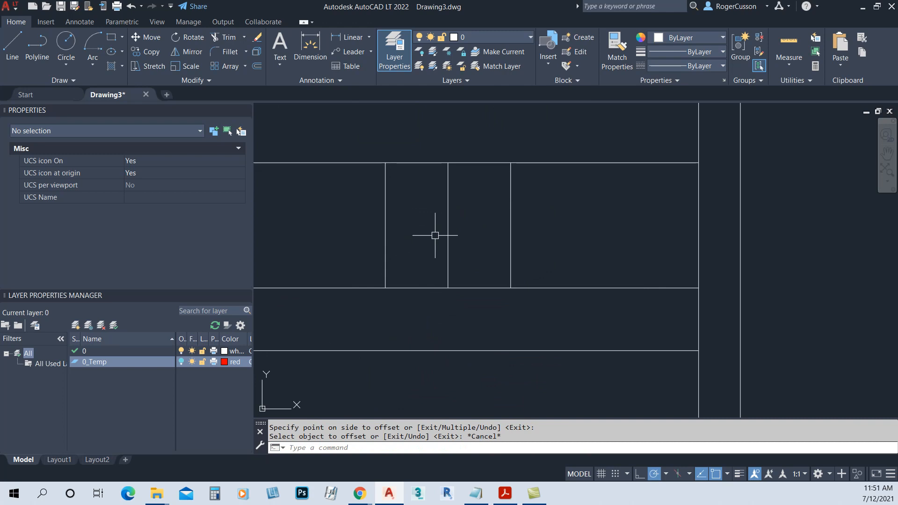
pyautogui.write('o')
pyautogui.press('Return')
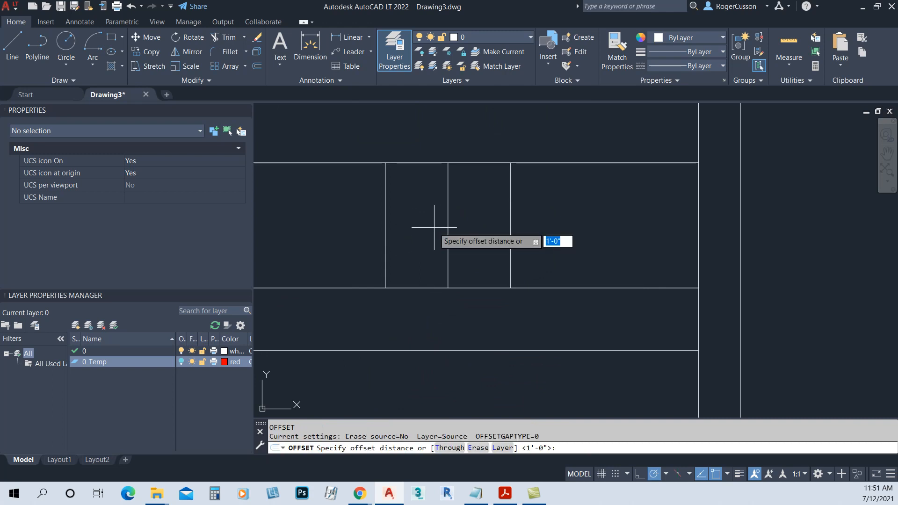
pyautogui.write('2')
pyautogui.press('Return')
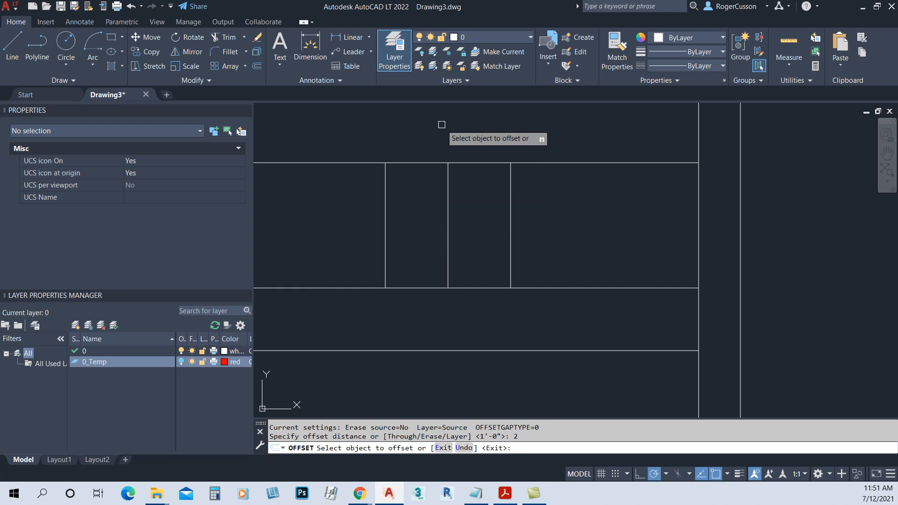
pyautogui.click(422, 162)
pyautogui.click(423, 206)
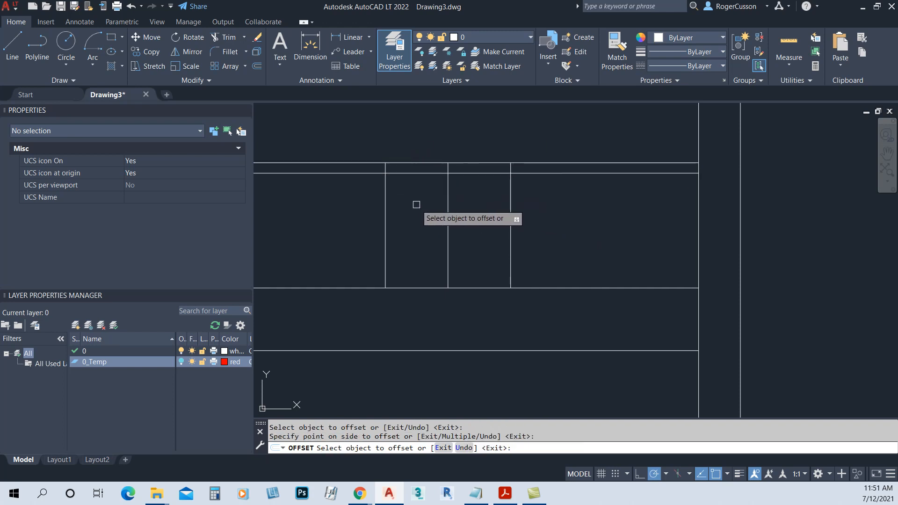
pyautogui.click(431, 288)
pyautogui.click(433, 256)
pyautogui.press('Escape')
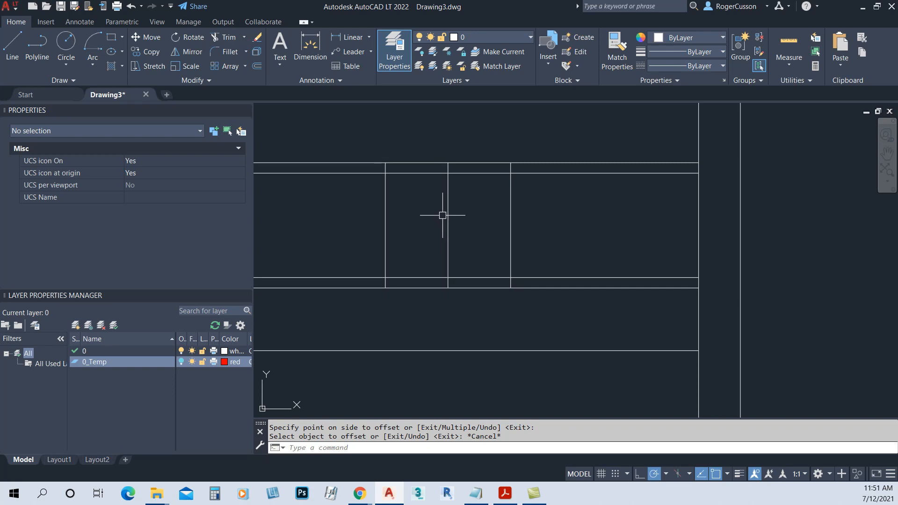
# - Fillet the upper-left corner between the left vertical line and the upper offset line with a 2-inch radius
pyautogui.write('f')
pyautogui.press('Return')
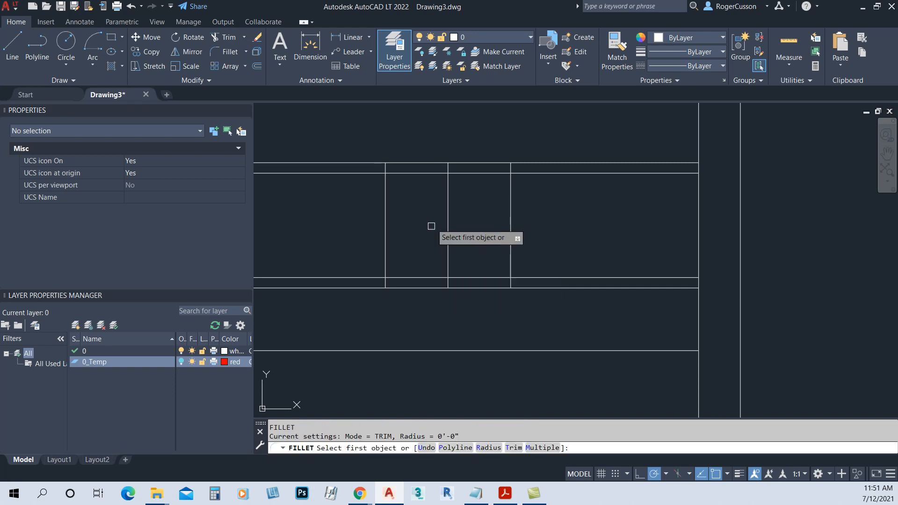
pyautogui.click(489, 448)
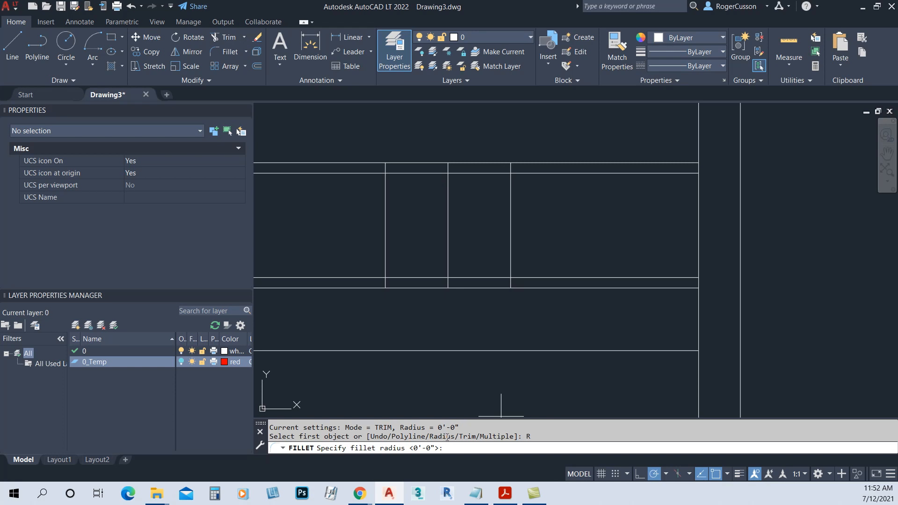
pyautogui.write('2')
pyautogui.press('Return')
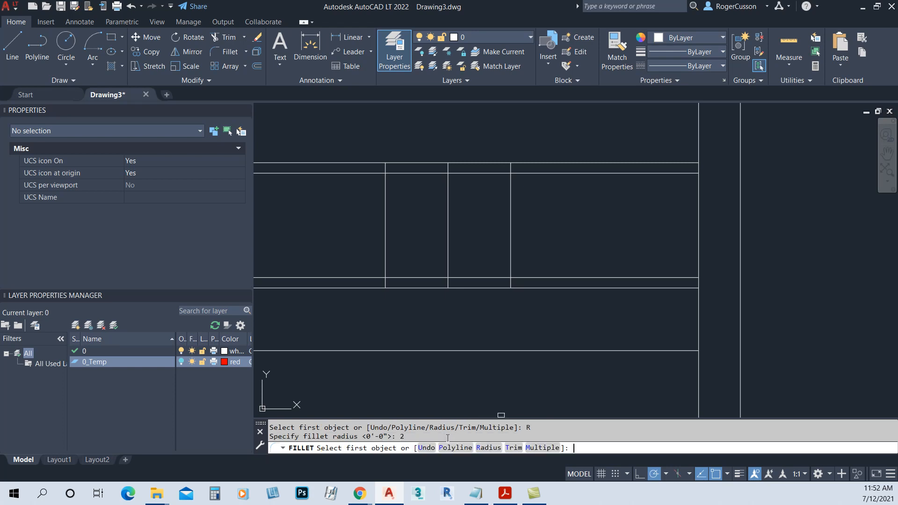
pyautogui.click(385, 188)
pyautogui.click(400, 173)
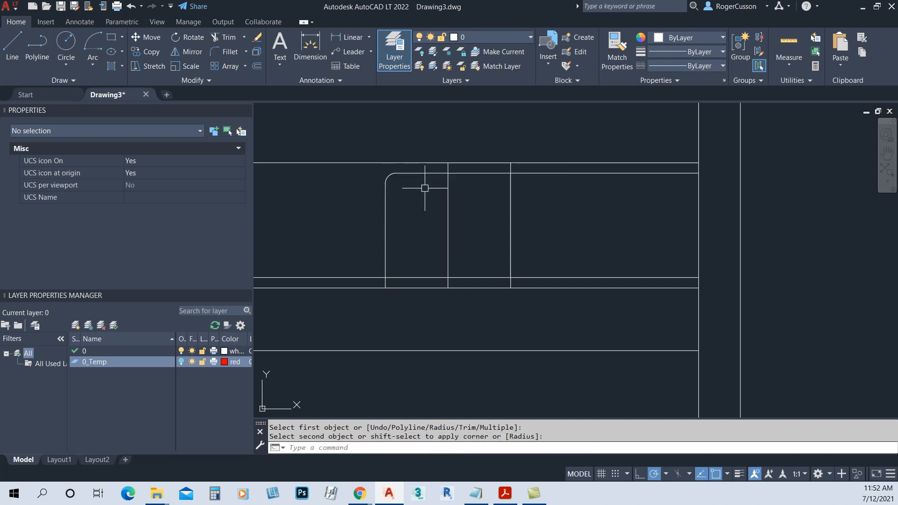
# - Fillet the remaining three corners of the outline with the same 2-inch radius to complete the rounded rectangle
pyautogui.press('Return')
pyautogui.click(498, 174)
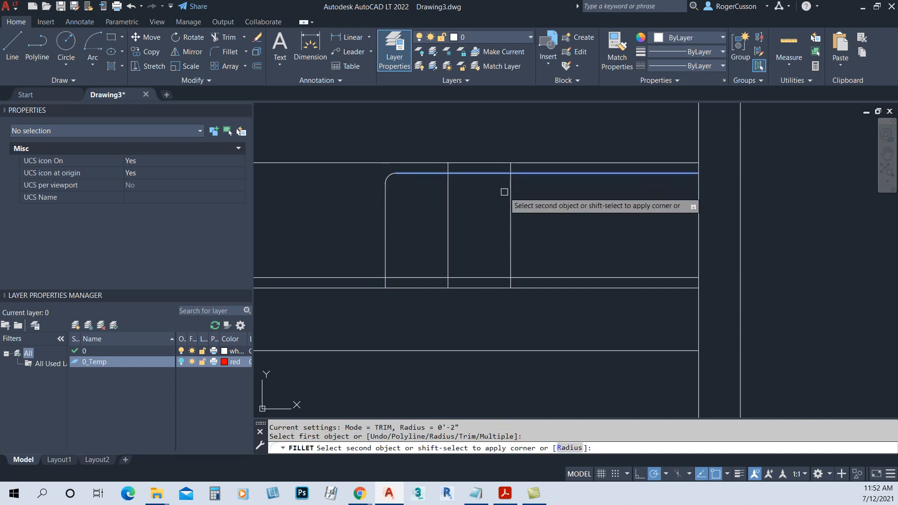
pyautogui.click(510, 190)
pyautogui.press('Return')
pyautogui.click(504, 278)
pyautogui.click(510, 261)
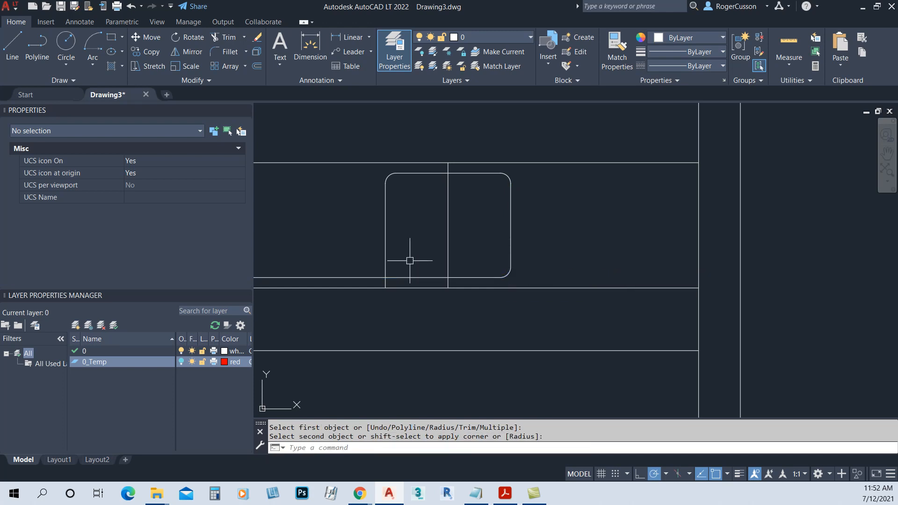
pyautogui.press('Return')
pyautogui.click(387, 255)
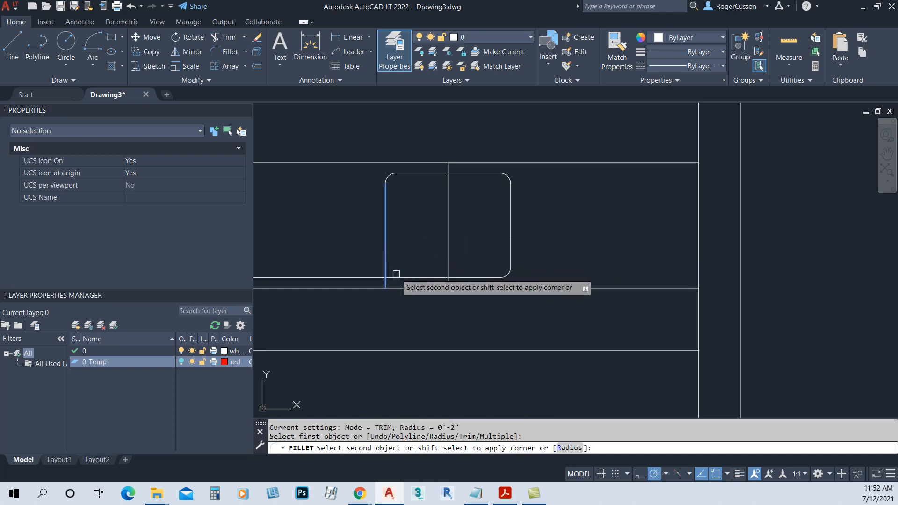
pyautogui.press('Escape')
pyautogui.scroll(-2, 438, 256)
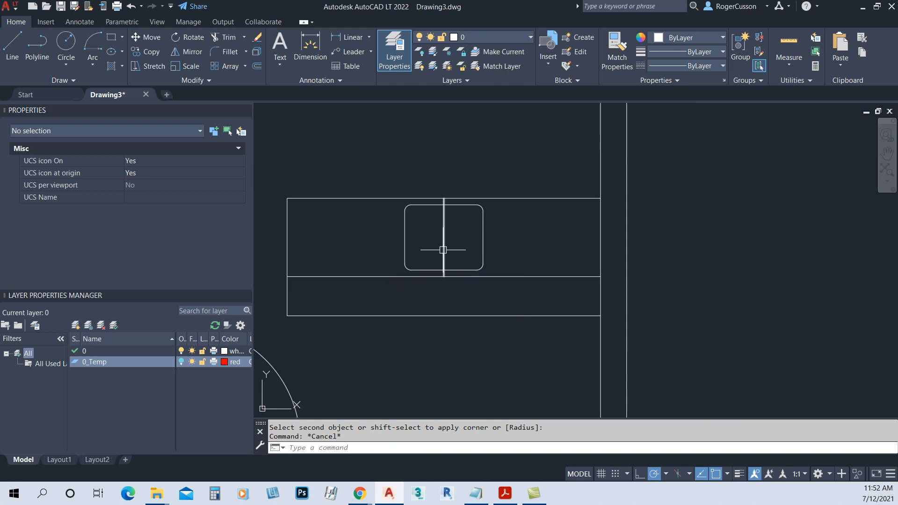
# - Erase the central vertical line running through the rounded rectangle
pyautogui.click(444, 248)
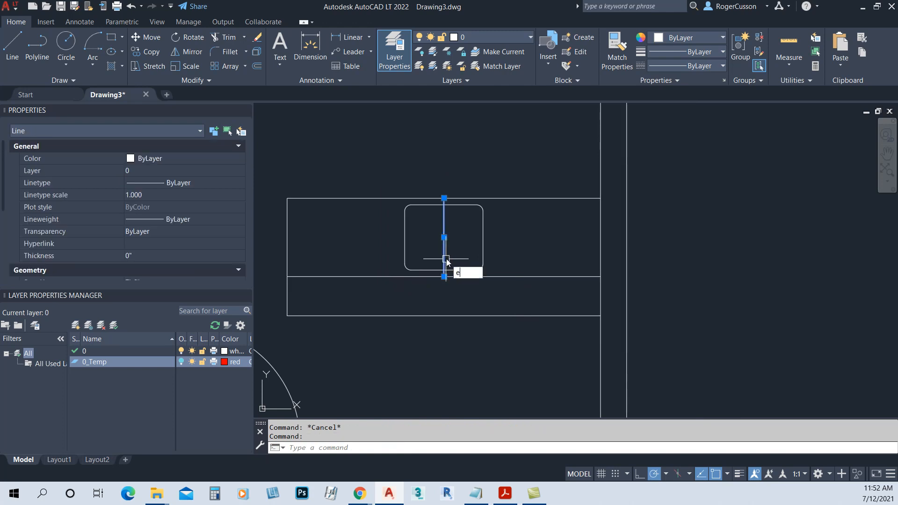
pyautogui.write('e')
pyautogui.press('Return')
# - Offset the top, right and left sides of the rounded rectangle 1 inch inward
pyautogui.scroll(2, 441, 217)
pyautogui.write('o')
pyautogui.press('Return')
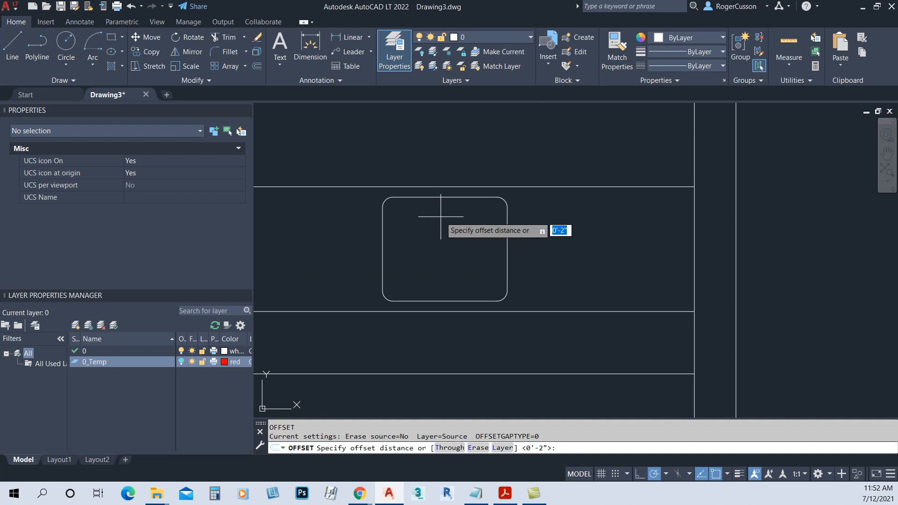
pyautogui.press('Return')
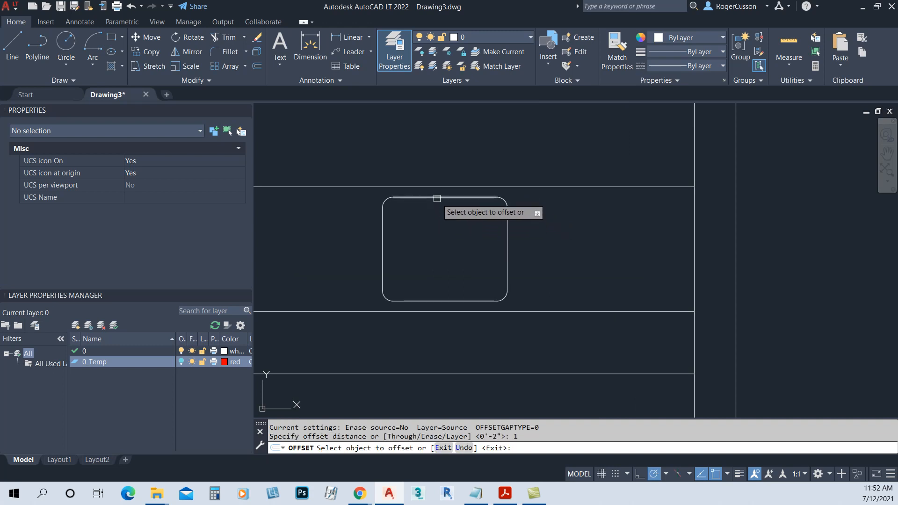
pyautogui.click(436, 197)
pyautogui.click(433, 205)
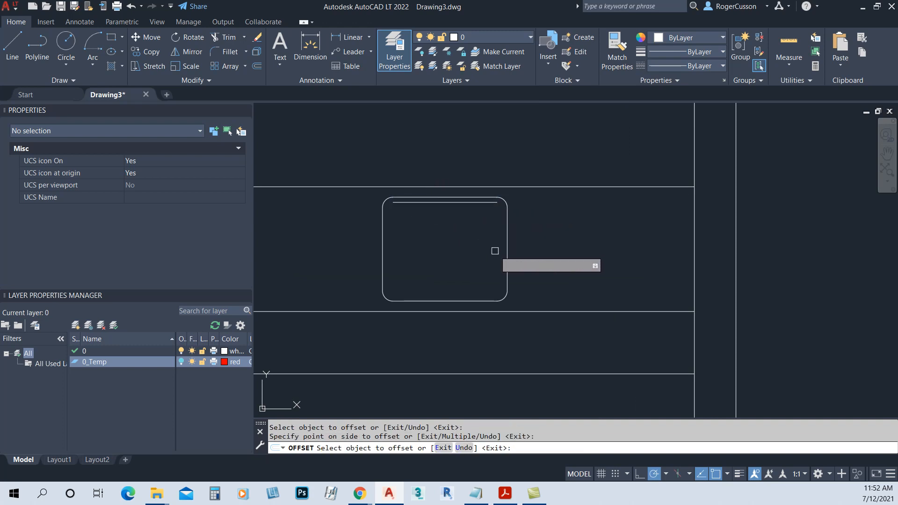
pyautogui.click(509, 253)
pyautogui.click(486, 250)
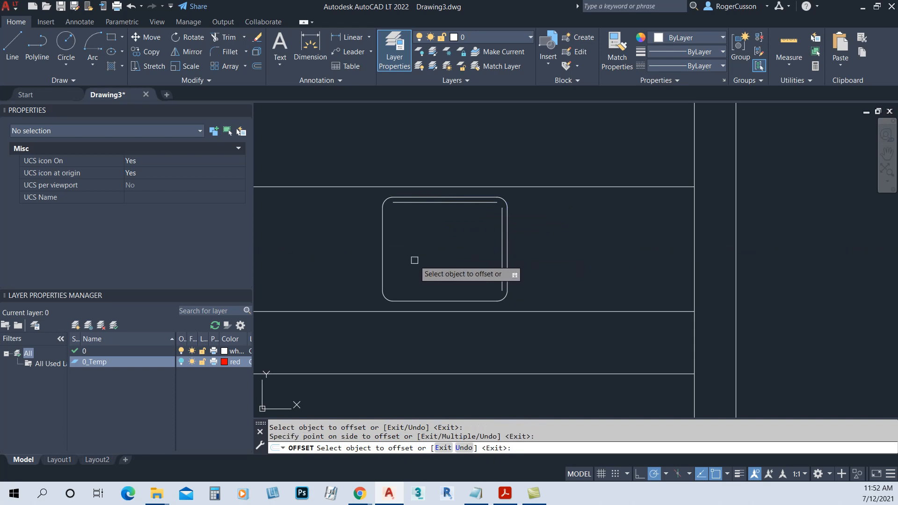
pyautogui.click(384, 249)
pyautogui.click(409, 248)
# - Offset the rounded rectangle's upper-left and upper-right corner arcs 1 inch inward
pyautogui.scroll(4, 397, 231)
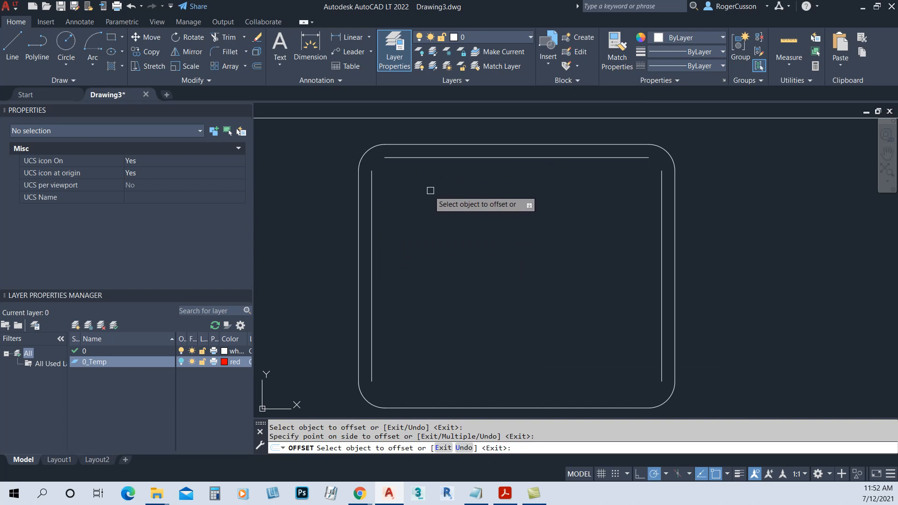
pyautogui.click(368, 151)
pyautogui.click(390, 171)
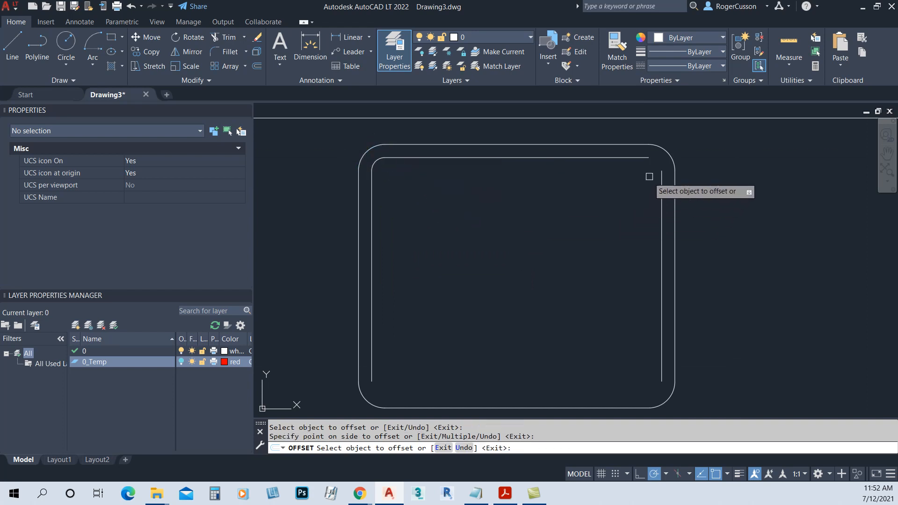
pyautogui.click(668, 150)
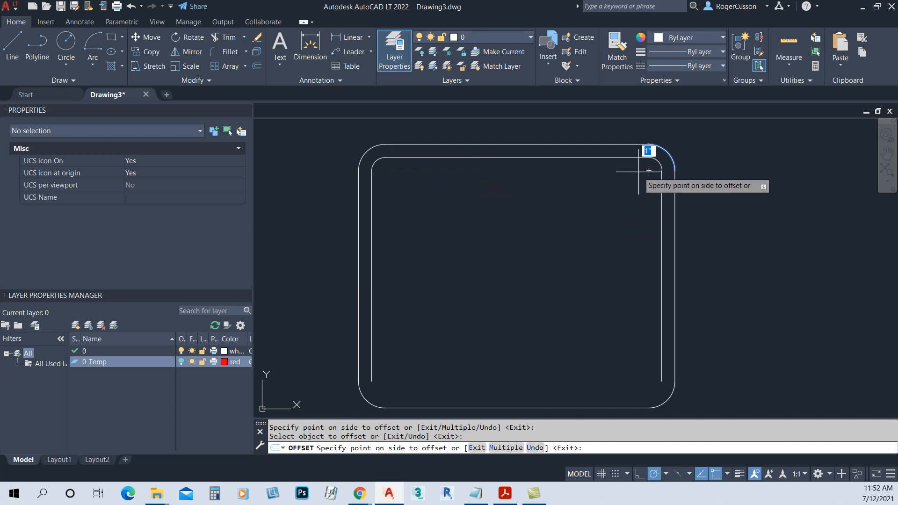
pyautogui.click(649, 171)
pyautogui.scroll(-2, 586, 243)
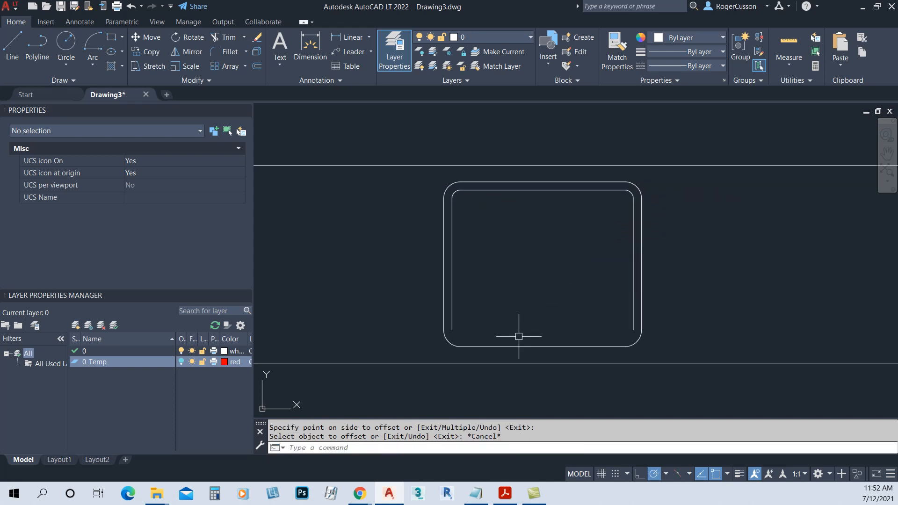
# - Offset the bottom side of the rounded rectangle 3 inches inward
pyautogui.write('o')
pyautogui.press('Return')
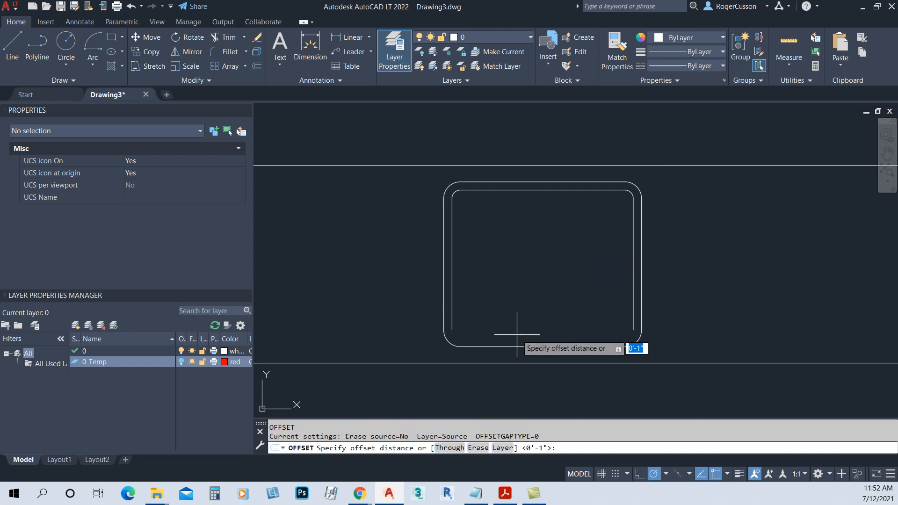
pyautogui.write('3')
pyautogui.press('Return')
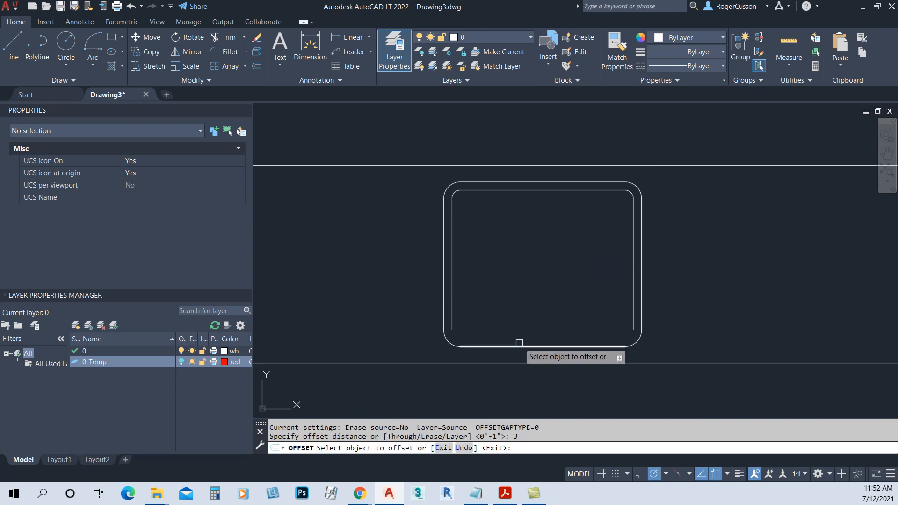
pyautogui.click(521, 345)
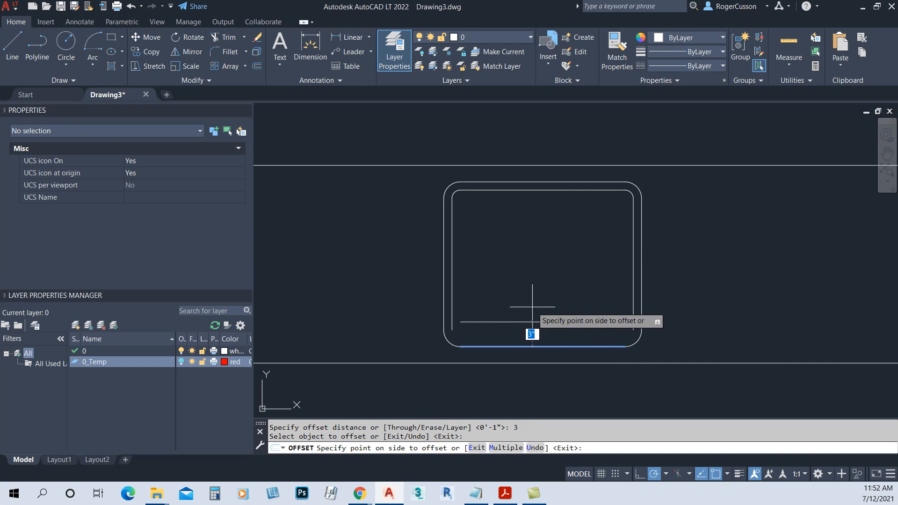
pyautogui.click(521, 327)
pyautogui.press('Escape')
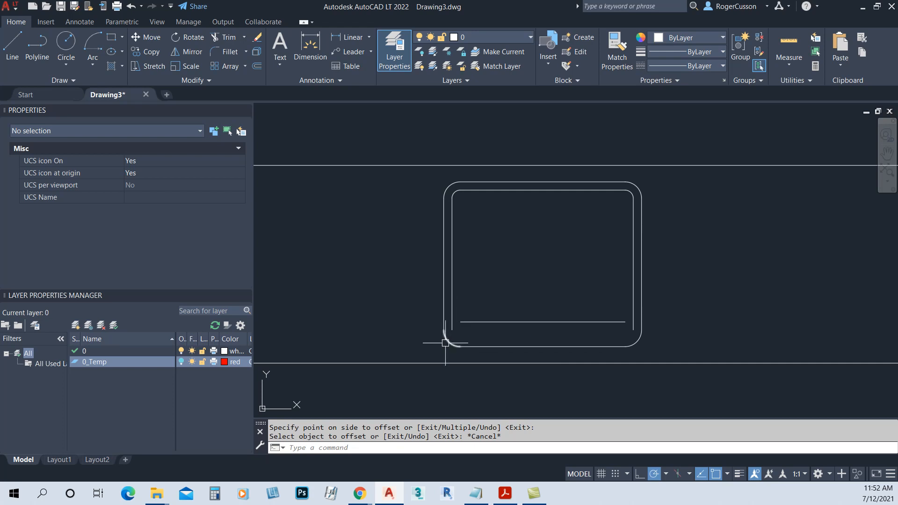
# - Fillet the lower-left corner of the inner outline with a 1-inch radius
pyautogui.write('f')
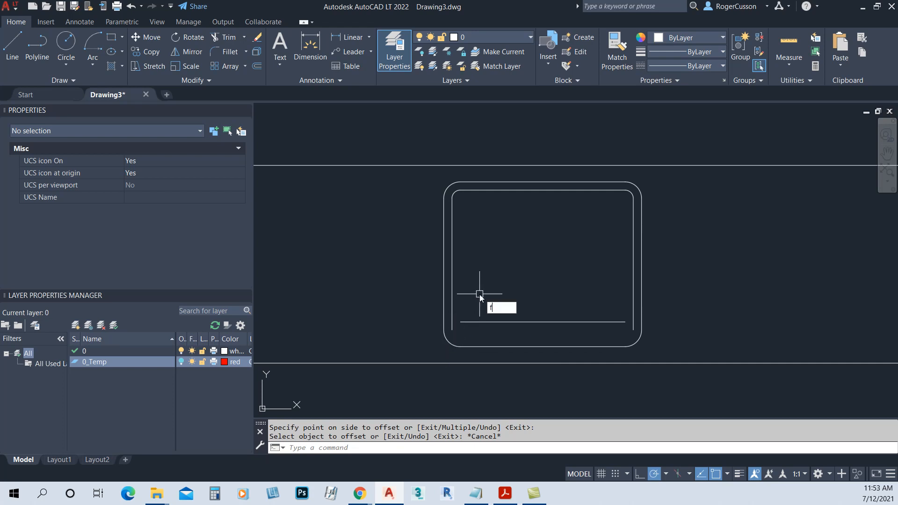
pyautogui.press('Return')
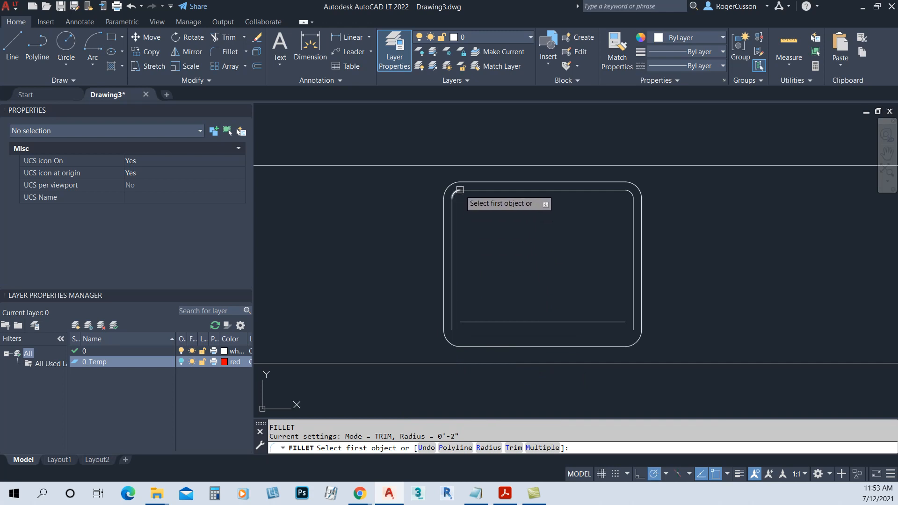
pyautogui.click(488, 448)
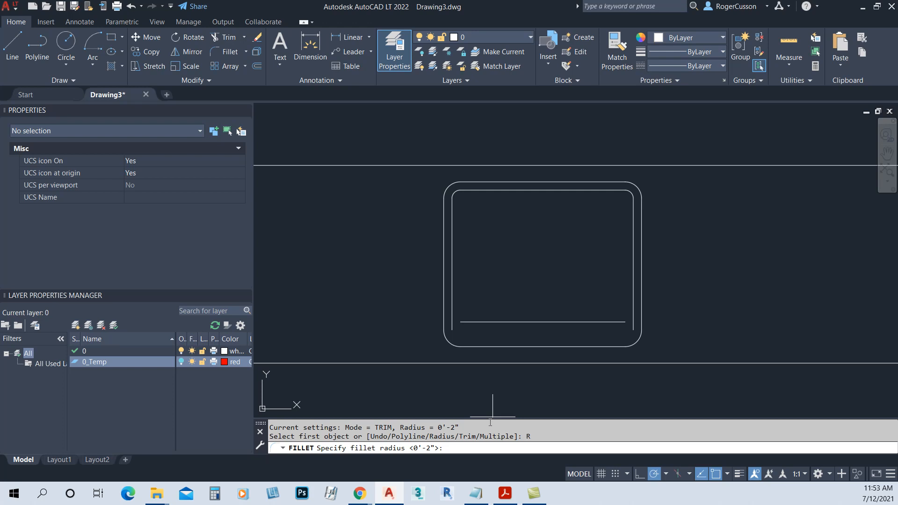
pyautogui.press('Return')
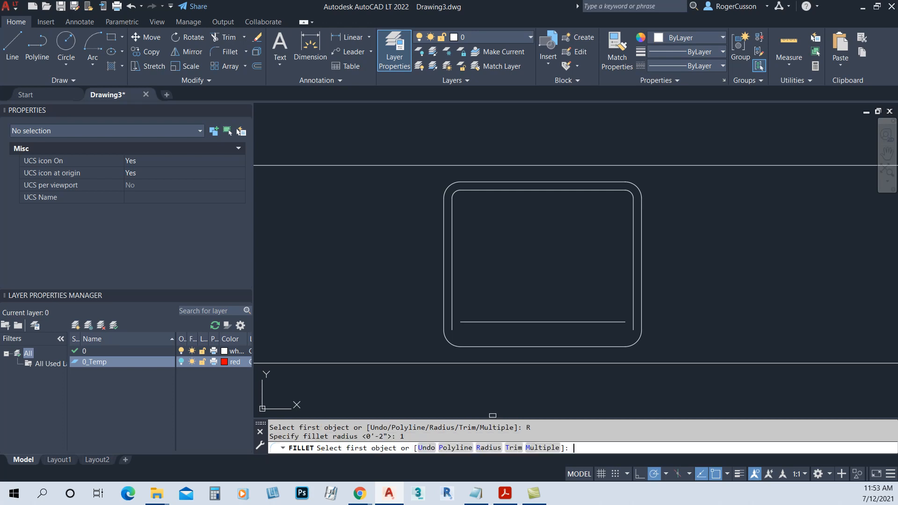
pyautogui.click(454, 288)
pyautogui.click(467, 321)
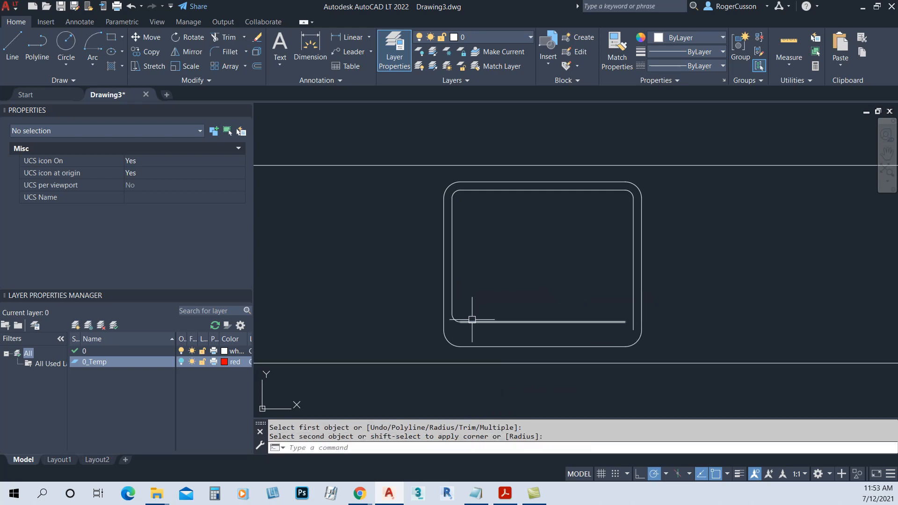
# - Fillet the lower-right corner of the inner outline with the same 1-inch radius to close it
pyautogui.press('Return')
pyautogui.click(590, 322)
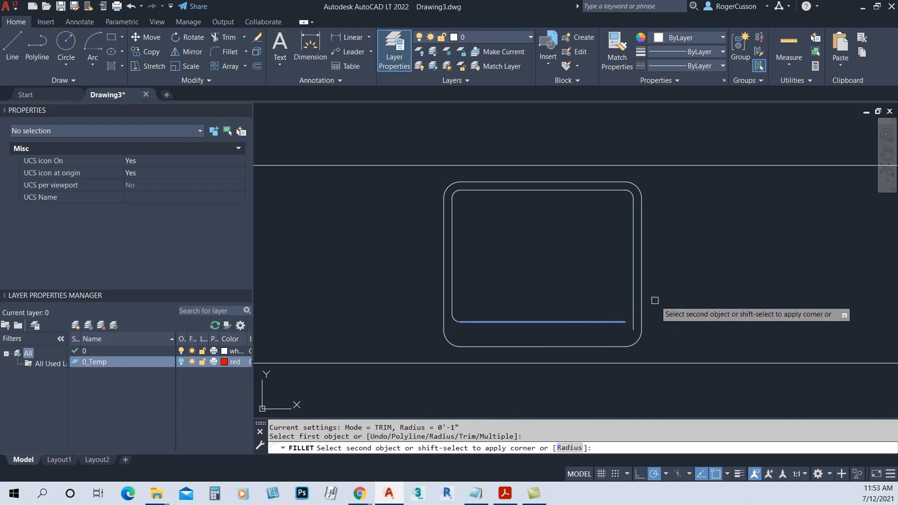
pyautogui.click(637, 301)
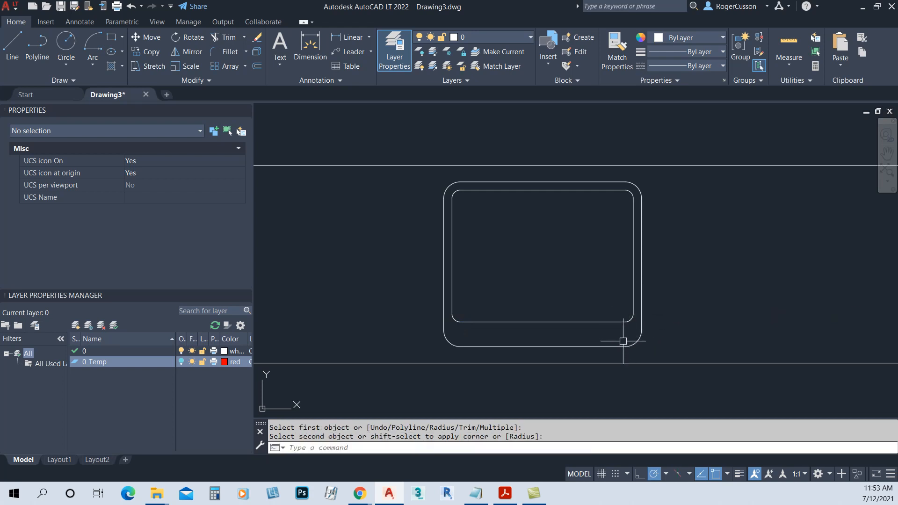
pyautogui.press('Return')
pyautogui.scroll(-5, 622, 342)
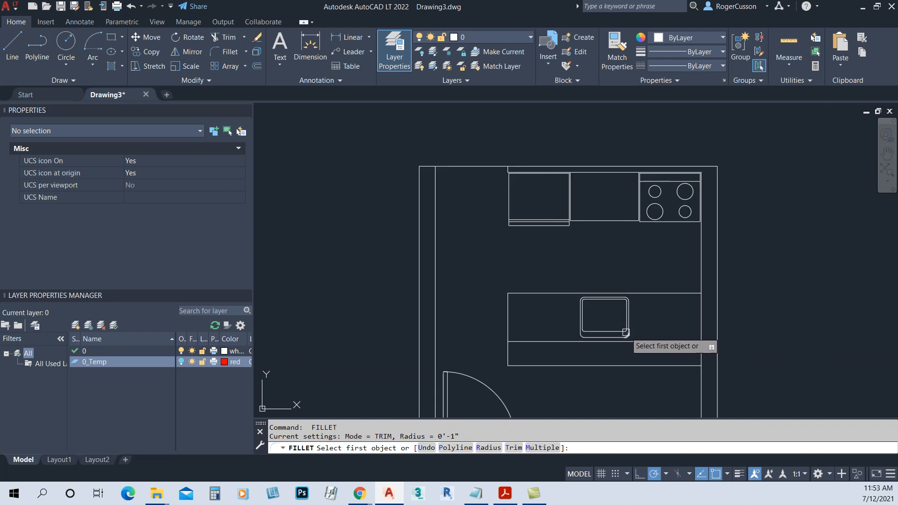
pyautogui.scroll(-2, 630, 322)
pyautogui.press('Escape')
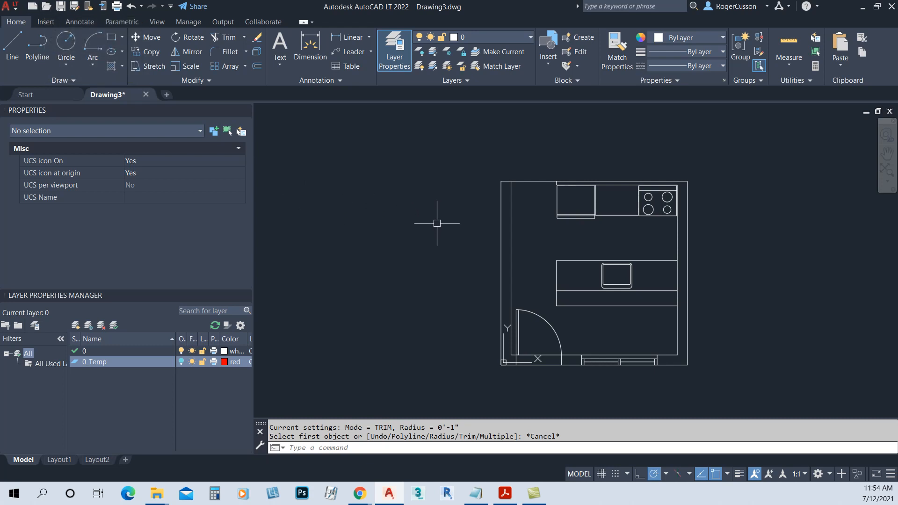
# - Open the drawing Table_Dining_Small.dwg from the Chapter_03 folder
pyautogui.click(48, 7)
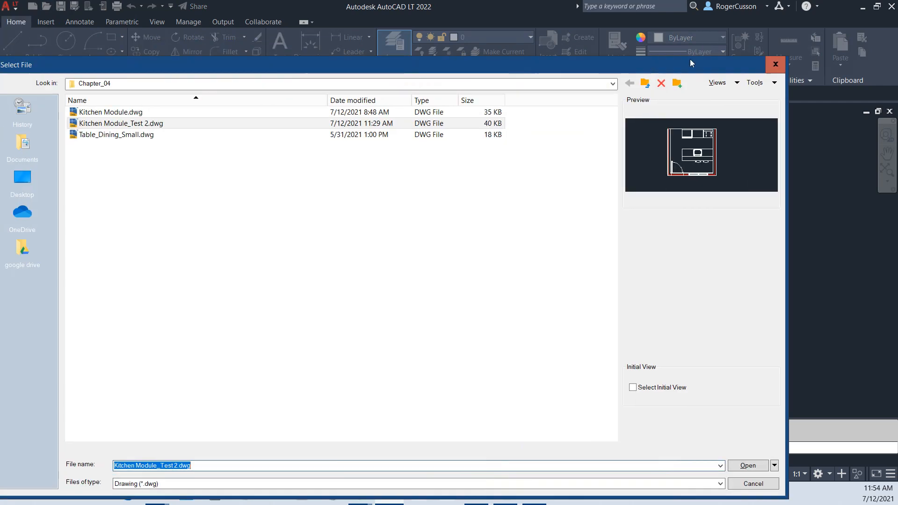
pyautogui.moveTo(689, 59); pyautogui.dragTo(731, 19)
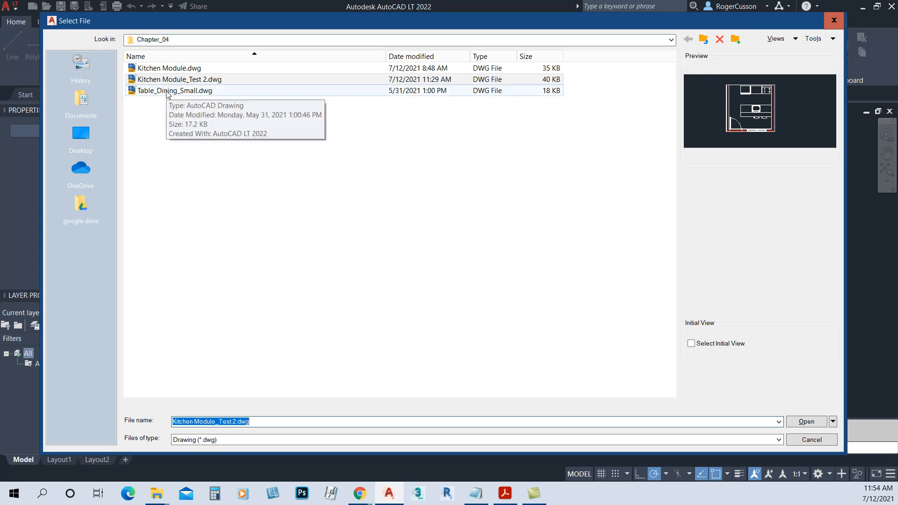
pyautogui.click(704, 40)
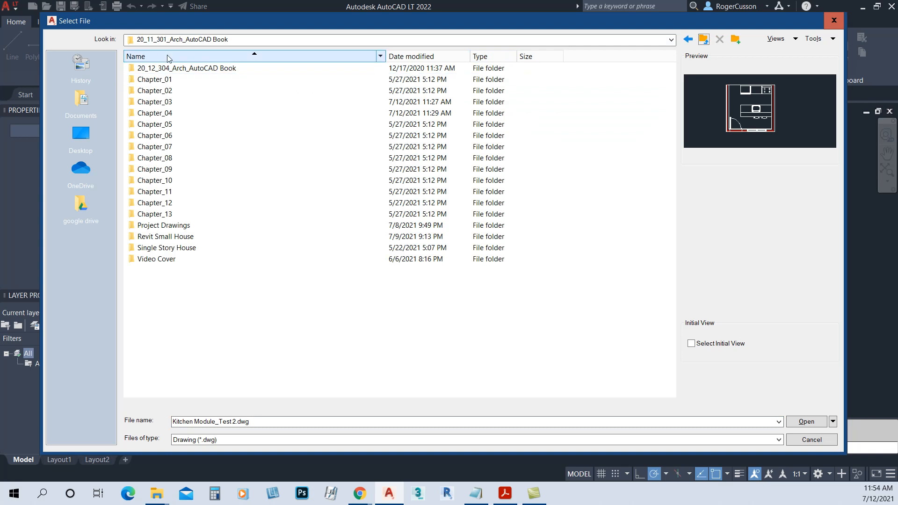
pyautogui.doubleClick(151, 102)
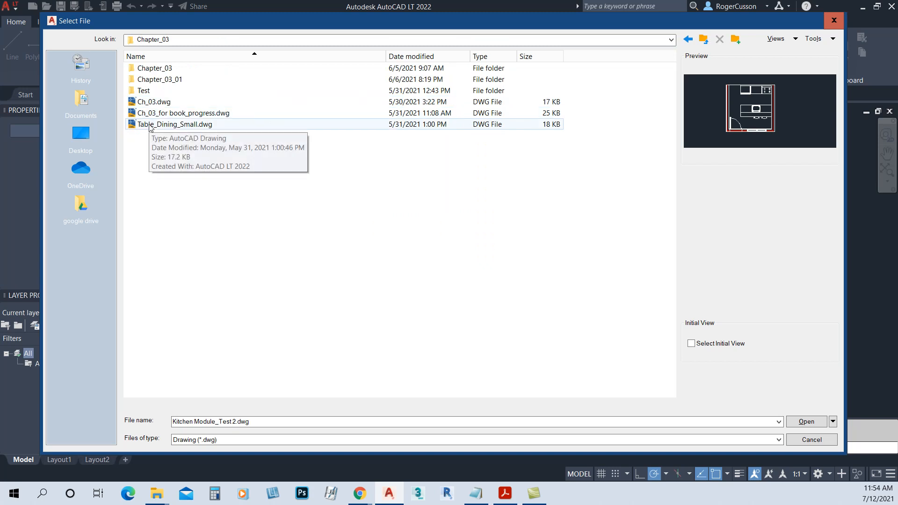
pyautogui.click(155, 124)
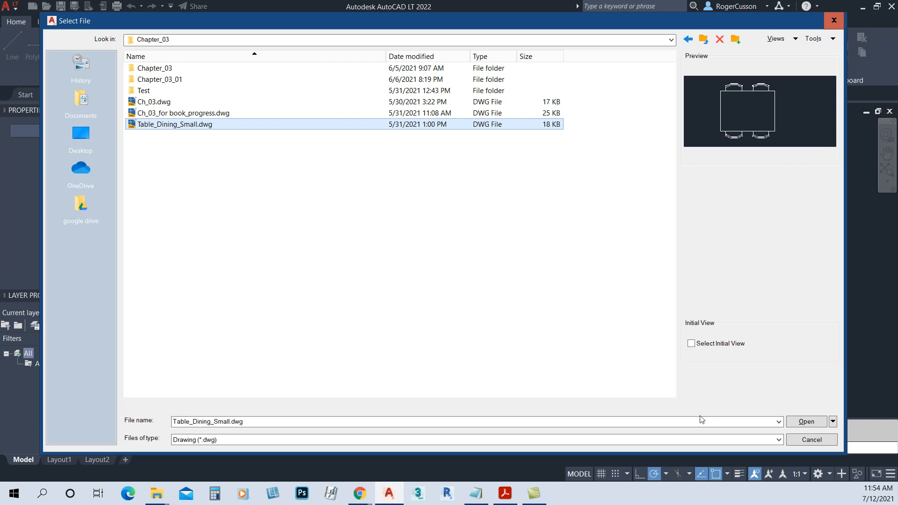
pyautogui.click(801, 422)
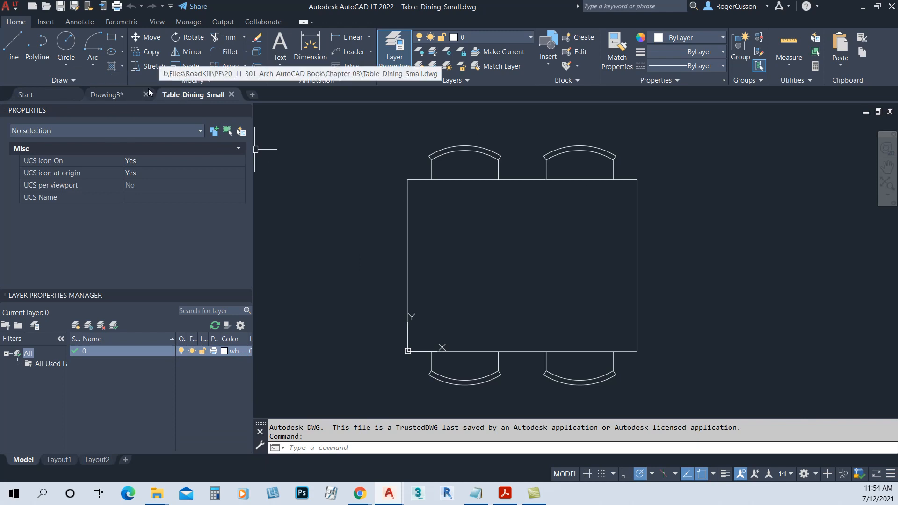
# - Return to Drawing3 and save it in the Chapter_04 folder as Kitchen Module_01
pyautogui.moveTo(114, 97)
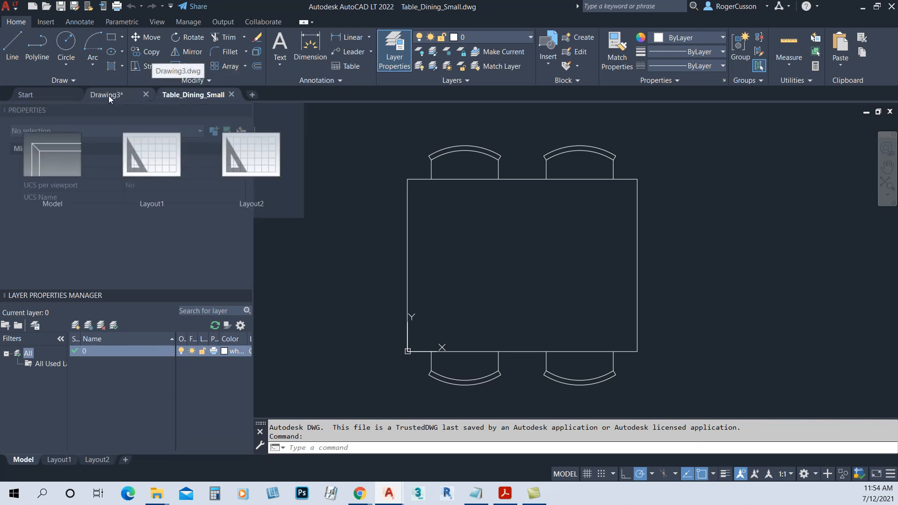
pyautogui.click(116, 94)
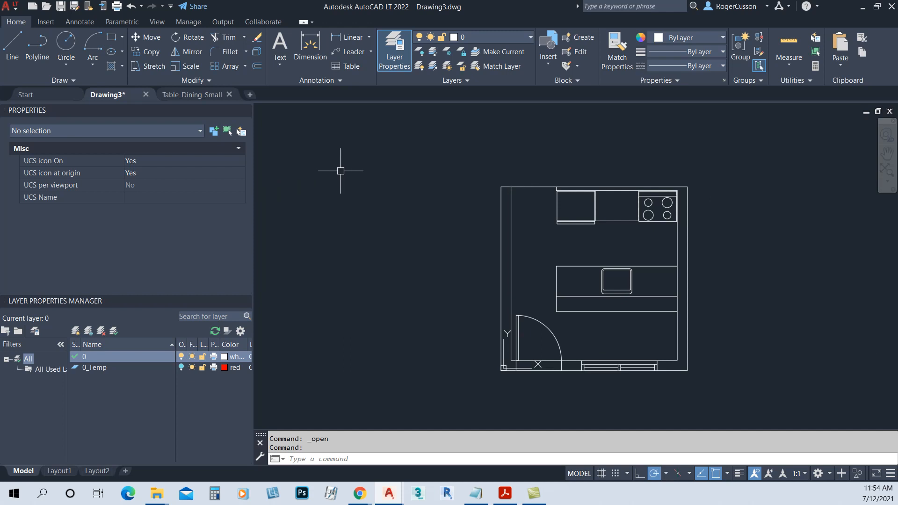
pyautogui.hotkey('ctrl', 's')
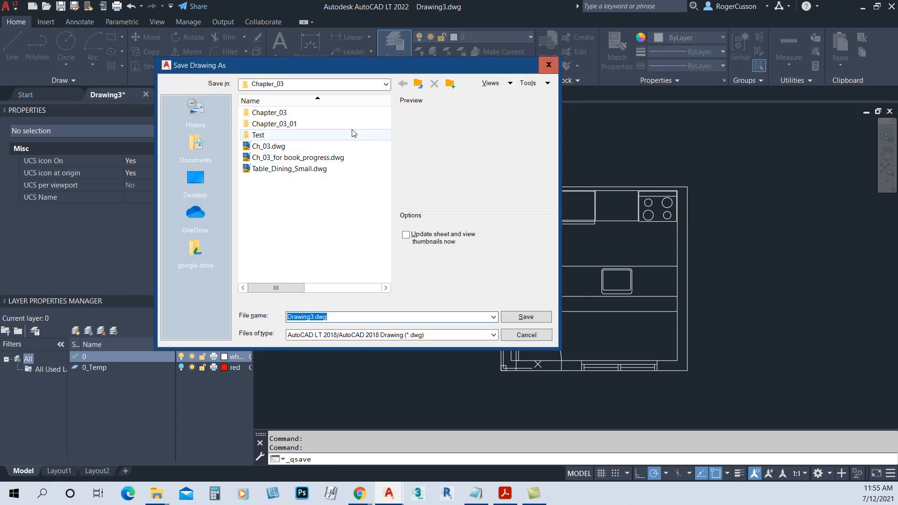
pyautogui.click(418, 83)
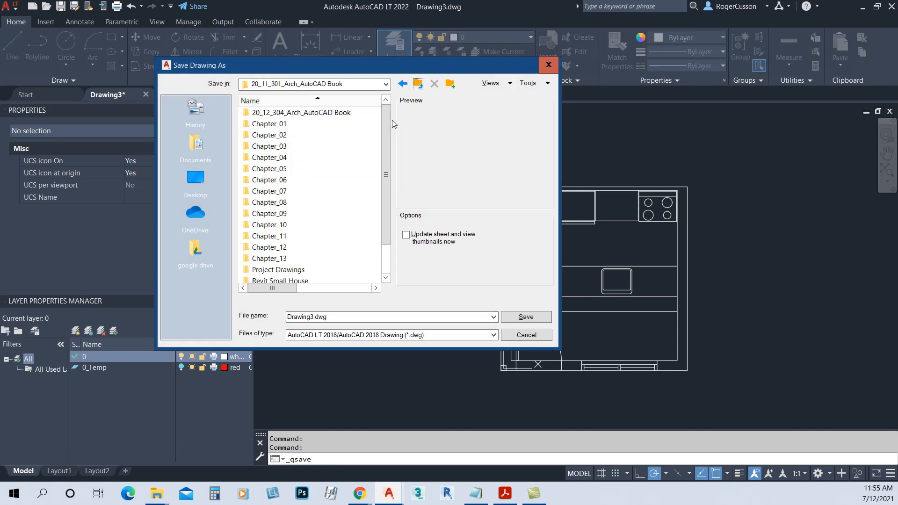
pyautogui.doubleClick(260, 157)
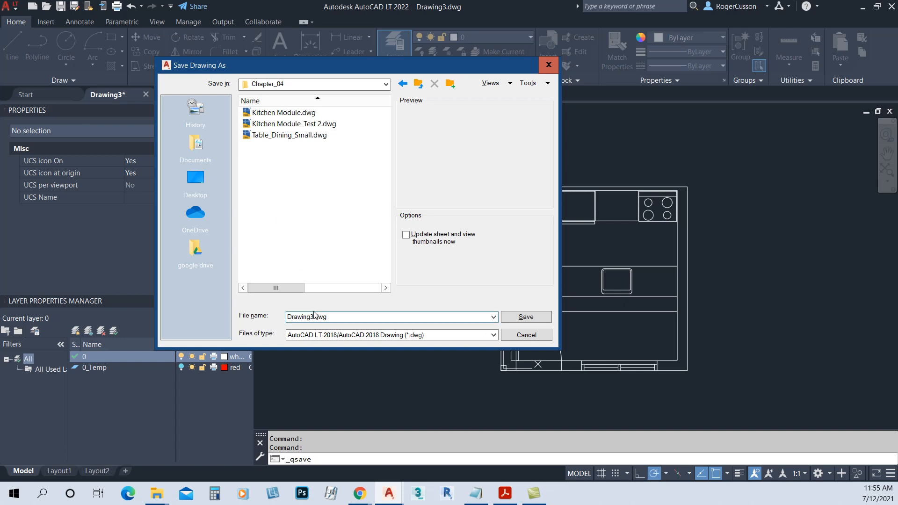
pyautogui.doubleClick(338, 317)
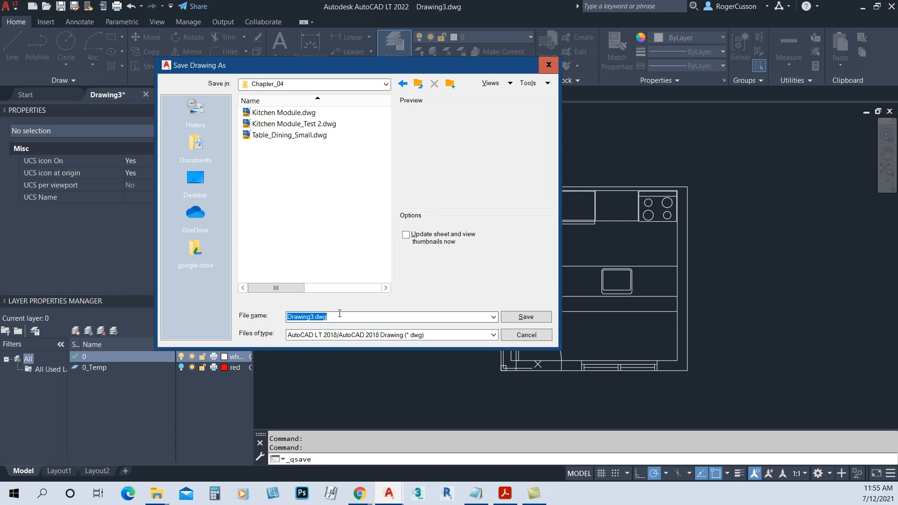
pyautogui.write('Kitch')
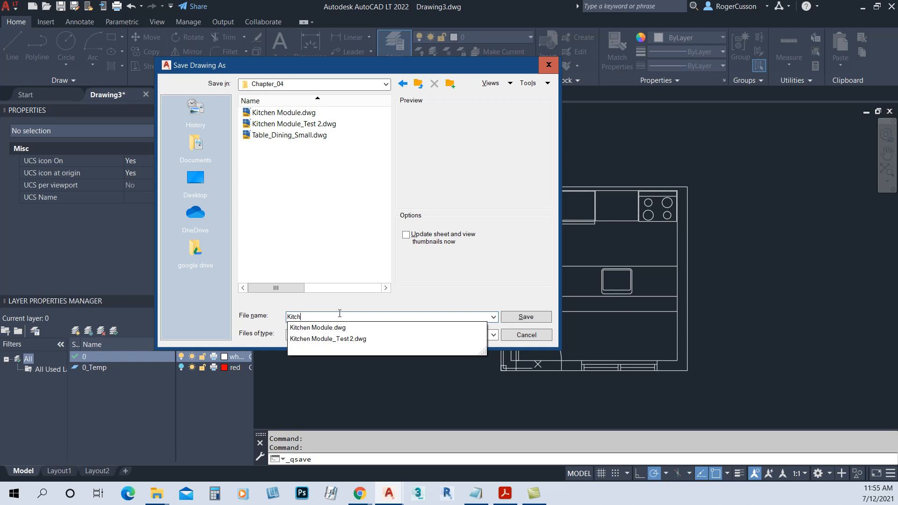
pyautogui.click(316, 328)
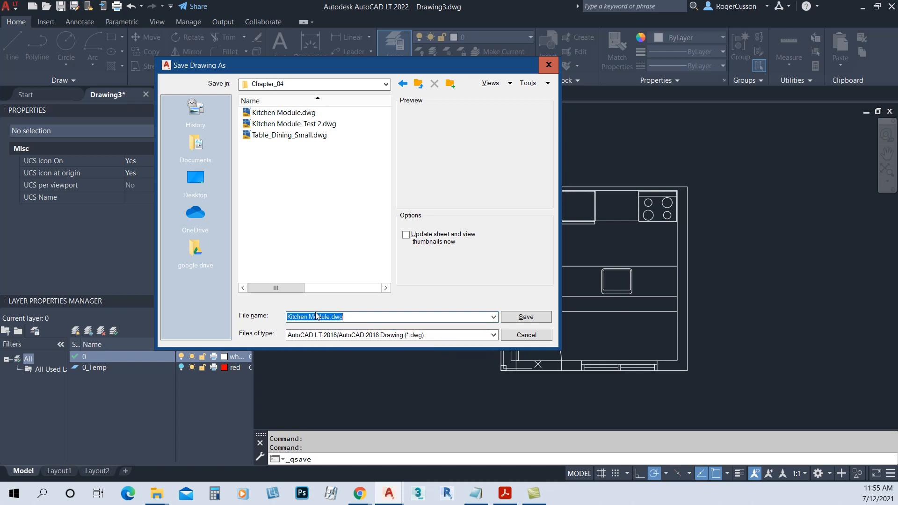
pyautogui.click(332, 317)
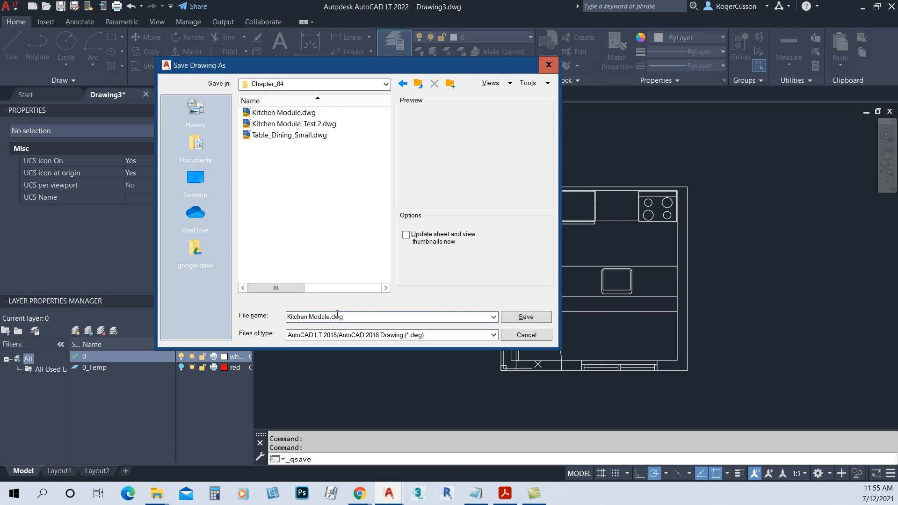
pyautogui.write('_01')
pyautogui.press('Return')
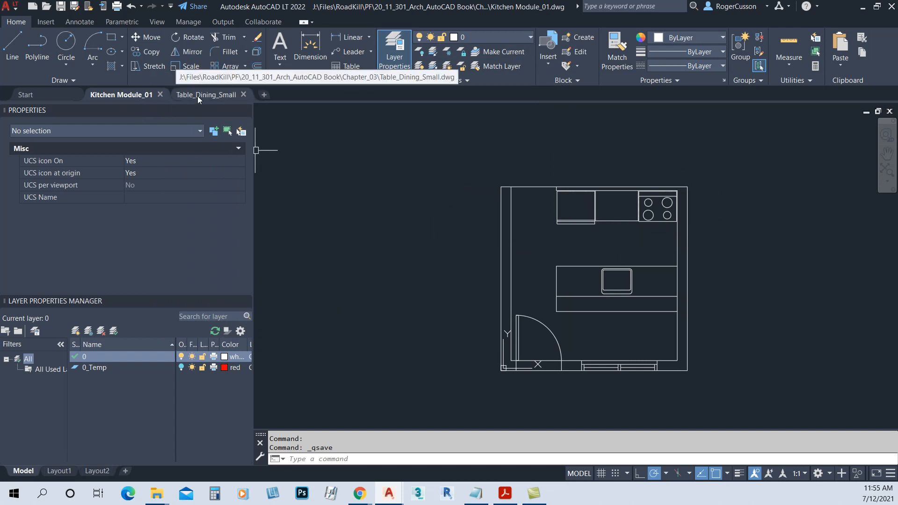
# - Copy the two chairs below the table in Table_Dining_Small to the clipboard and return to the Kitchen Module_01 drawing
pyautogui.moveTo(200, 96)
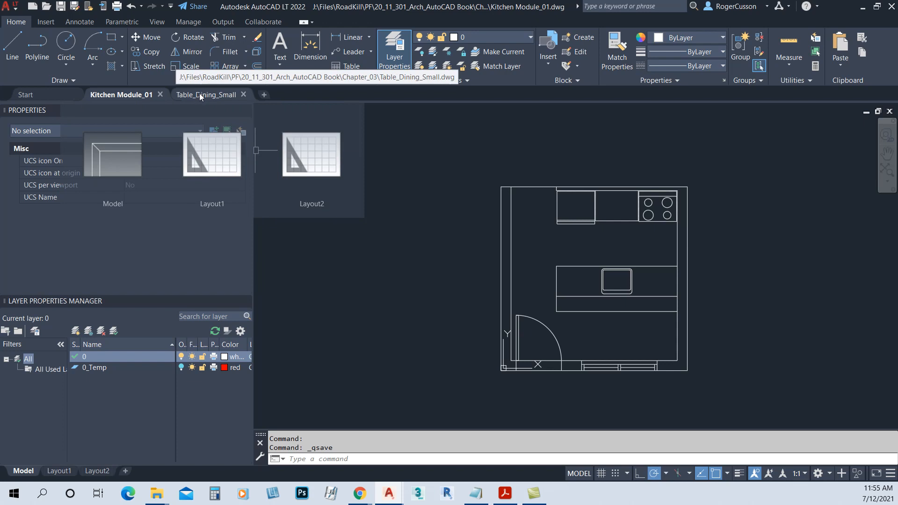
pyautogui.click(200, 96)
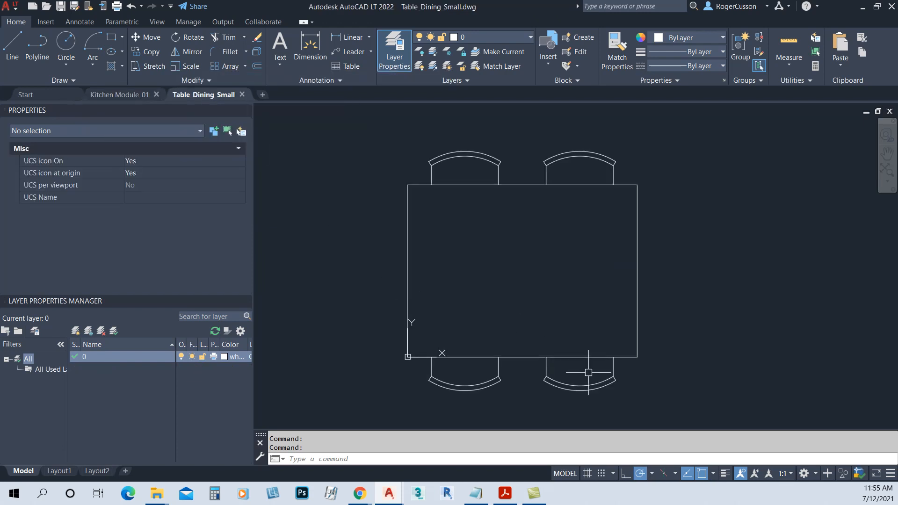
pyautogui.click(633, 366)
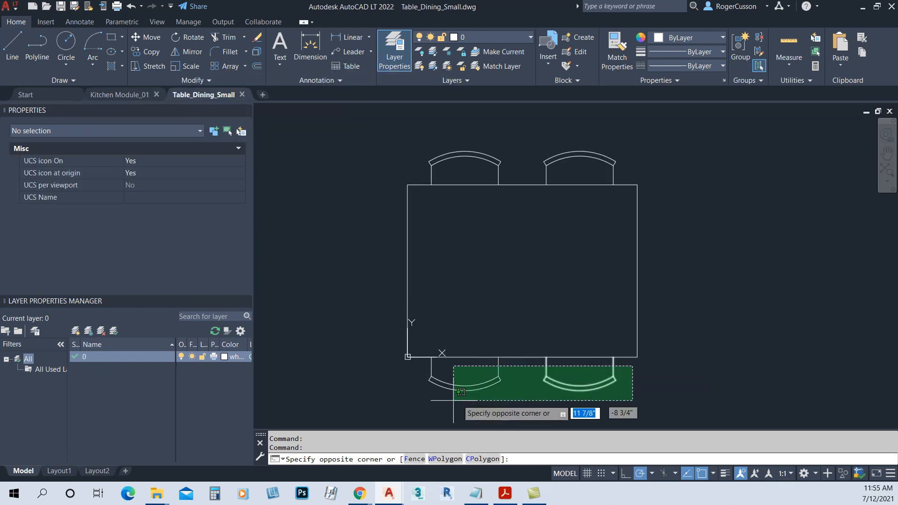
pyautogui.click(405, 397)
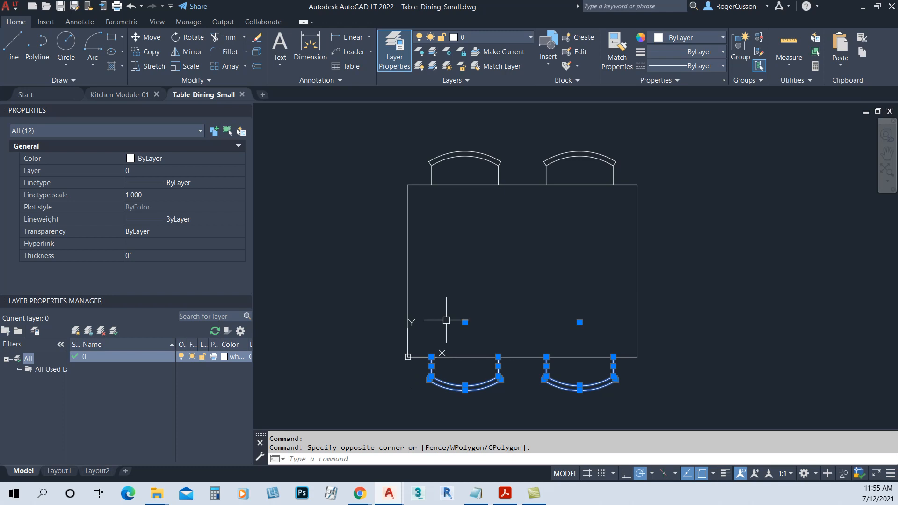
pyautogui.hotkey('ctrl', 'c')
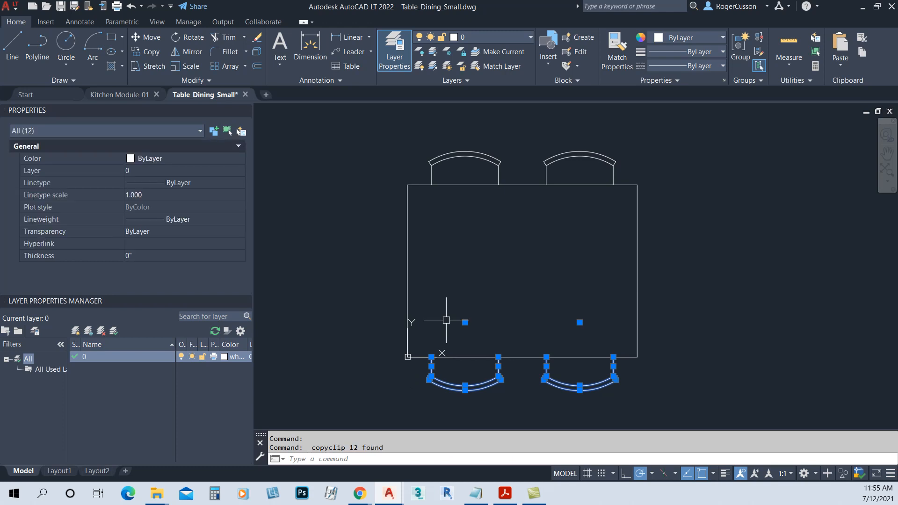
pyautogui.moveTo(129, 94)
pyautogui.click(127, 93)
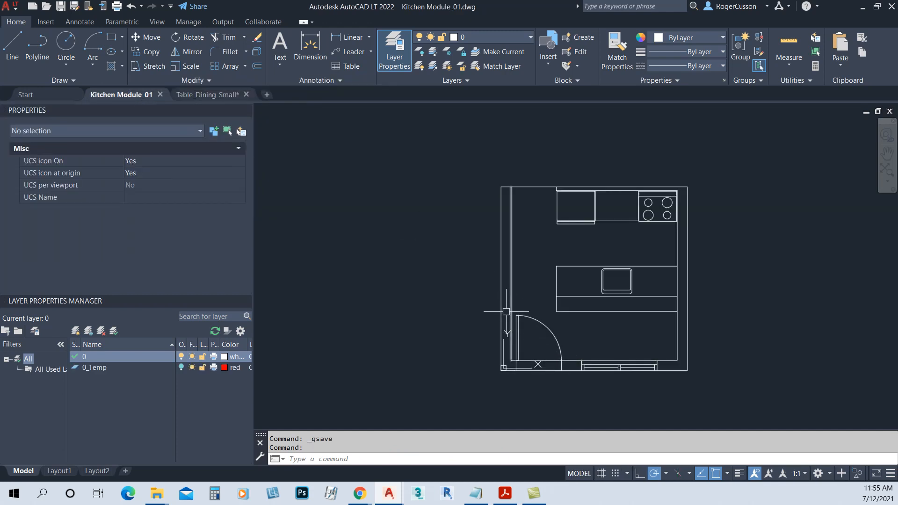
# - Paste the two copied chairs into the kitchen just below the sink counter's lower edge
pyautogui.hotkey('ctrl', 'v')
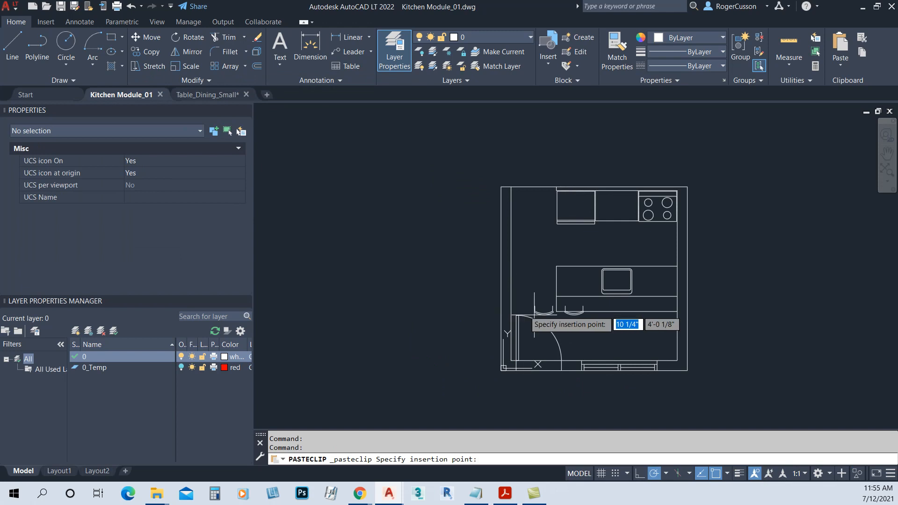
pyautogui.scroll(4, 584, 335)
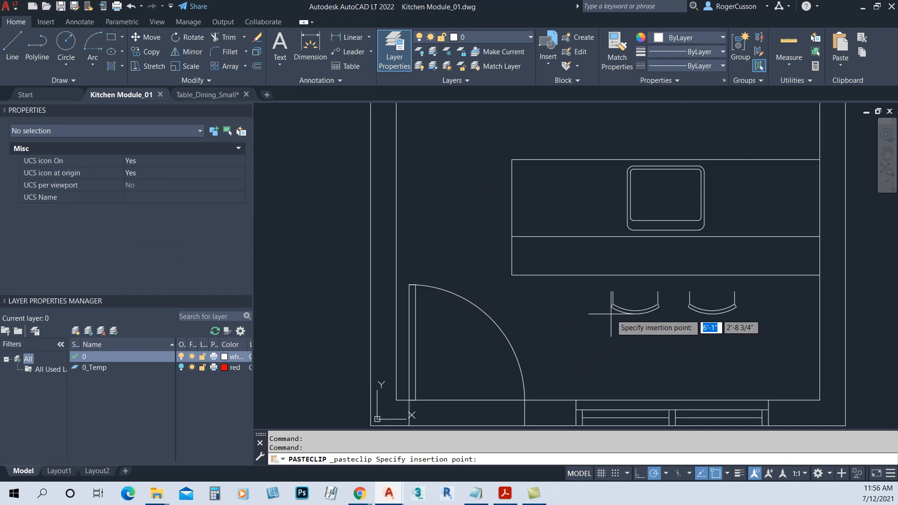
pyautogui.click(609, 311)
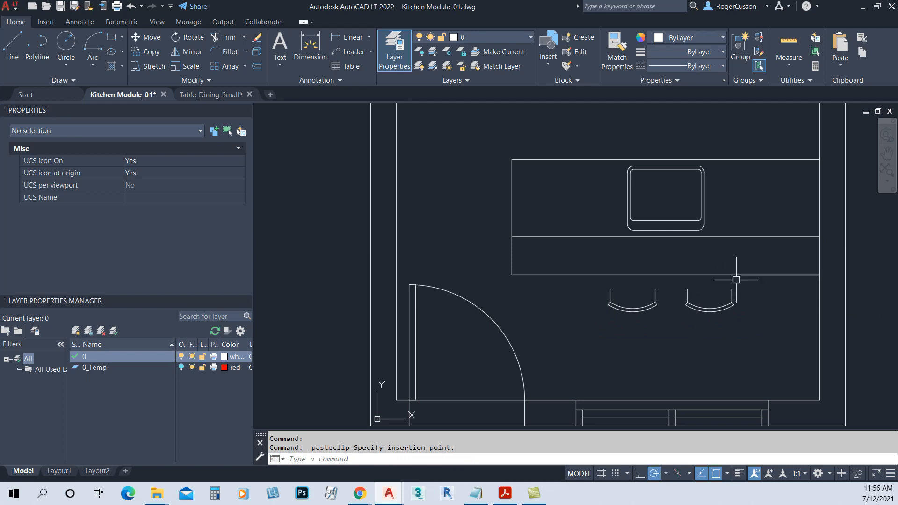
# - Move both chairs from the midpoint between their facing inner upper endpoints to the midpoint of the sink counter's lower edge
pyautogui.write('m')
pyautogui.press('Return')
pyautogui.click(747, 288)
pyautogui.click(592, 331)
pyautogui.press('Return')
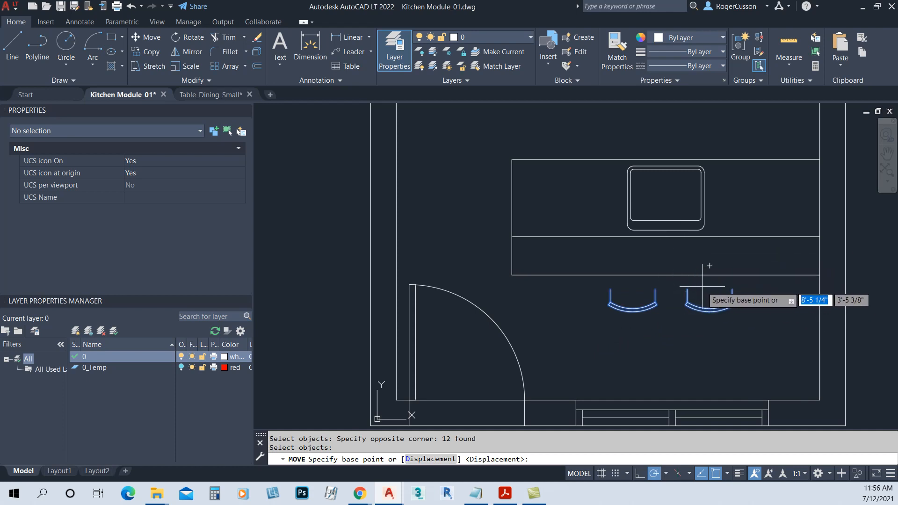
pyautogui.keyDown('shift'); pyautogui.rightClick(700, 285); pyautogui.keyUp('shift')
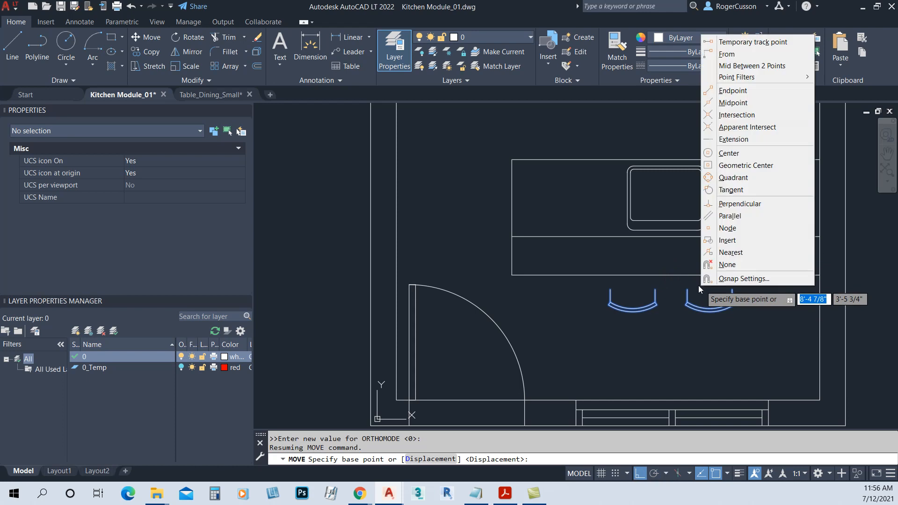
pyautogui.click(736, 66)
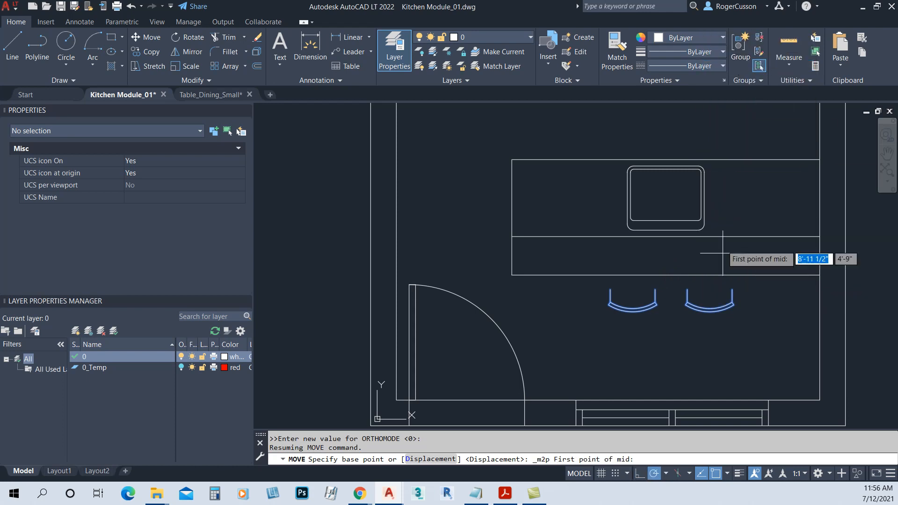
pyautogui.click(674, 287)
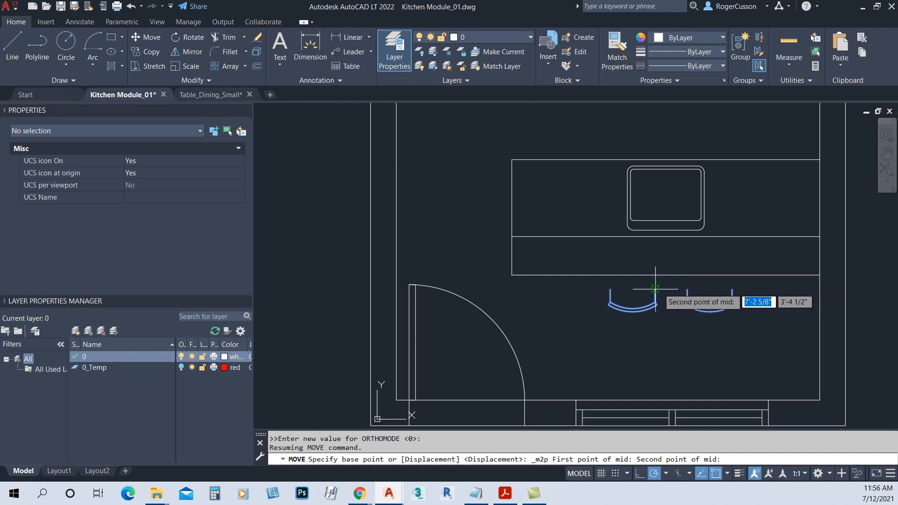
pyautogui.click(666, 274)
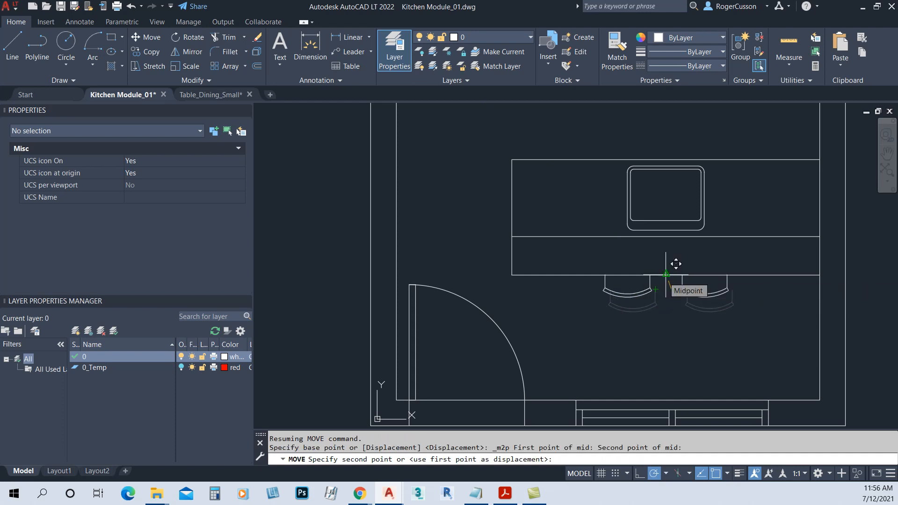
pyautogui.click(675, 264)
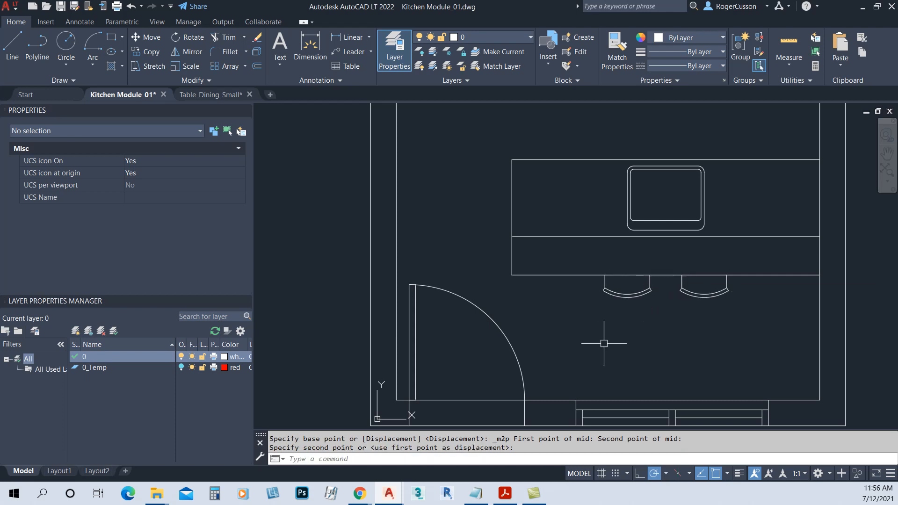
# - Turn the 0_Temp layer on and save the kitchen drawing
pyautogui.scroll(-2, 602, 340)
pyautogui.scroll(-2, 601, 340)
pyautogui.scroll(2, 592, 320)
pyautogui.moveTo(593, 319); pyautogui.dragTo(576, 327, button='middle')
pyautogui.moveTo(580, 318); pyautogui.dragTo(530, 320, button='middle')
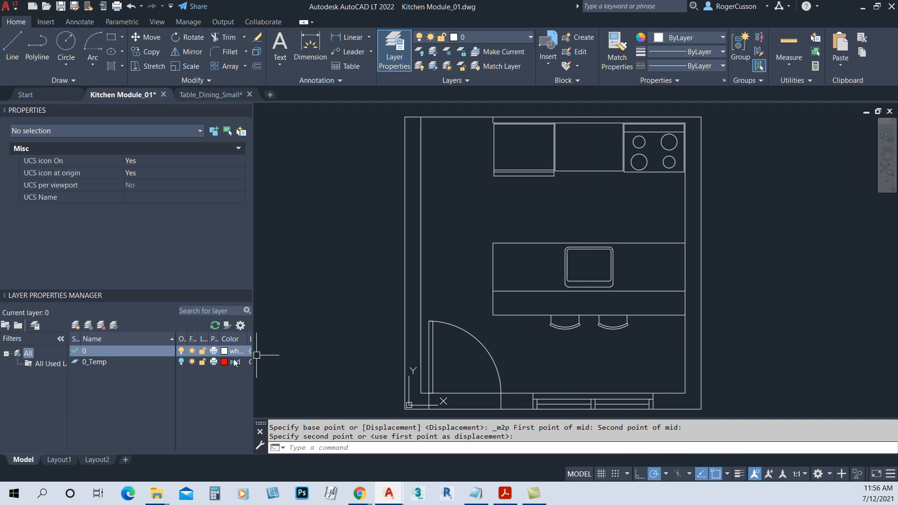
pyautogui.click(182, 362)
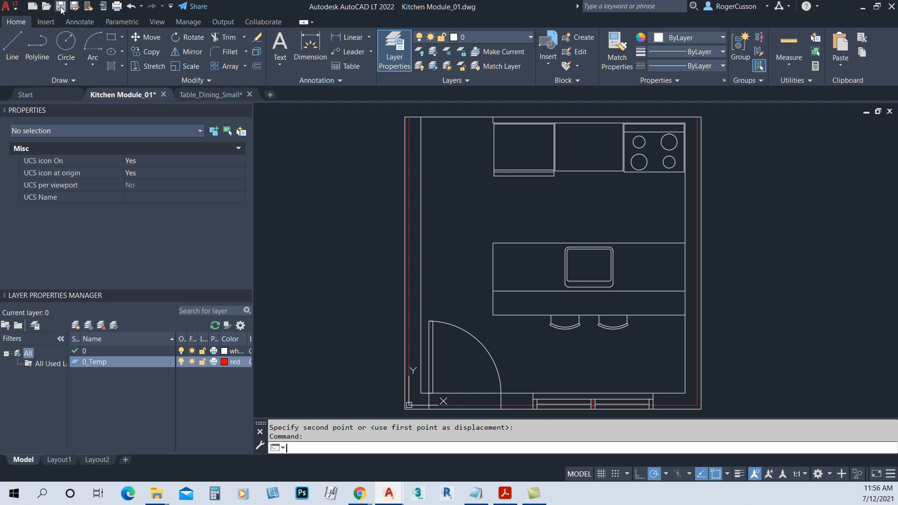
pyautogui.hotkey('ctrl', 's')
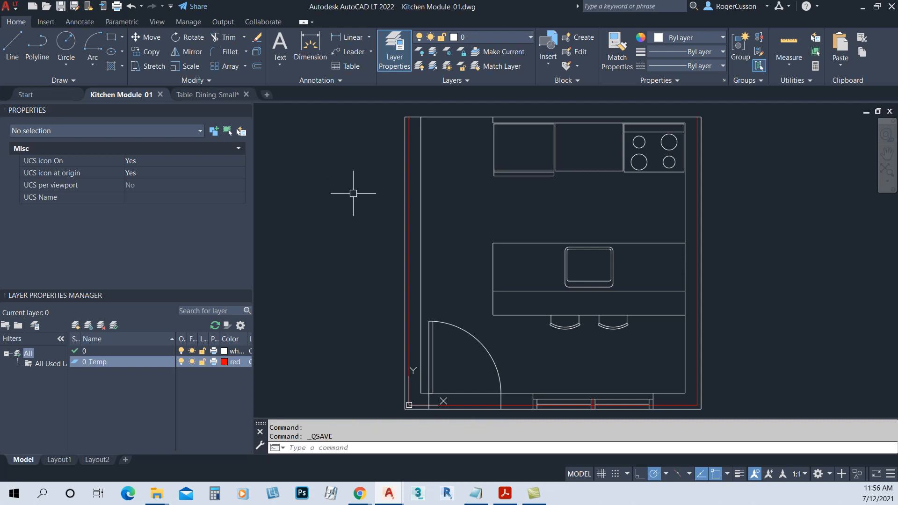